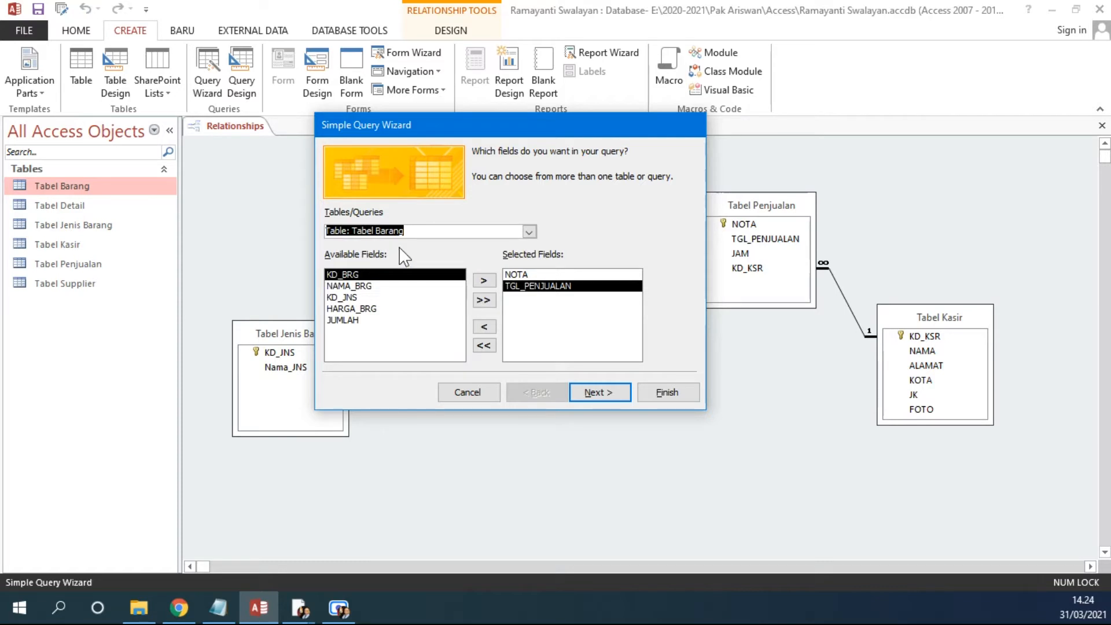
Step: Add NAMA_BRG from Tabel Barang and Nama_JNS from Tabel Jenis Barang to the query's selected fields
left_click(371, 286)
left_click(483, 281)
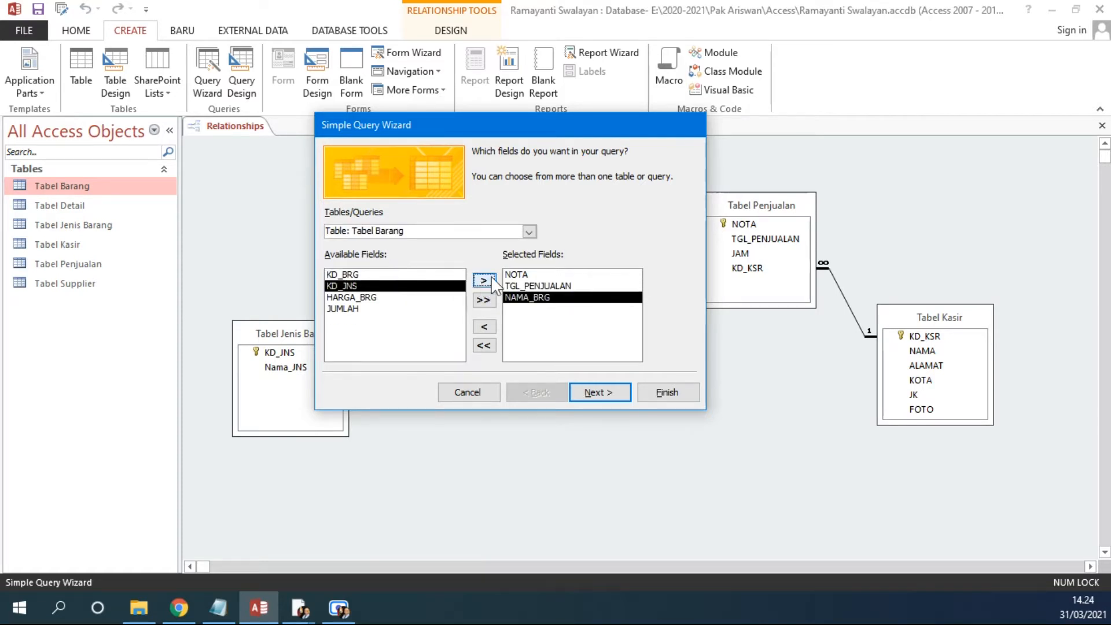
left_click(529, 231)
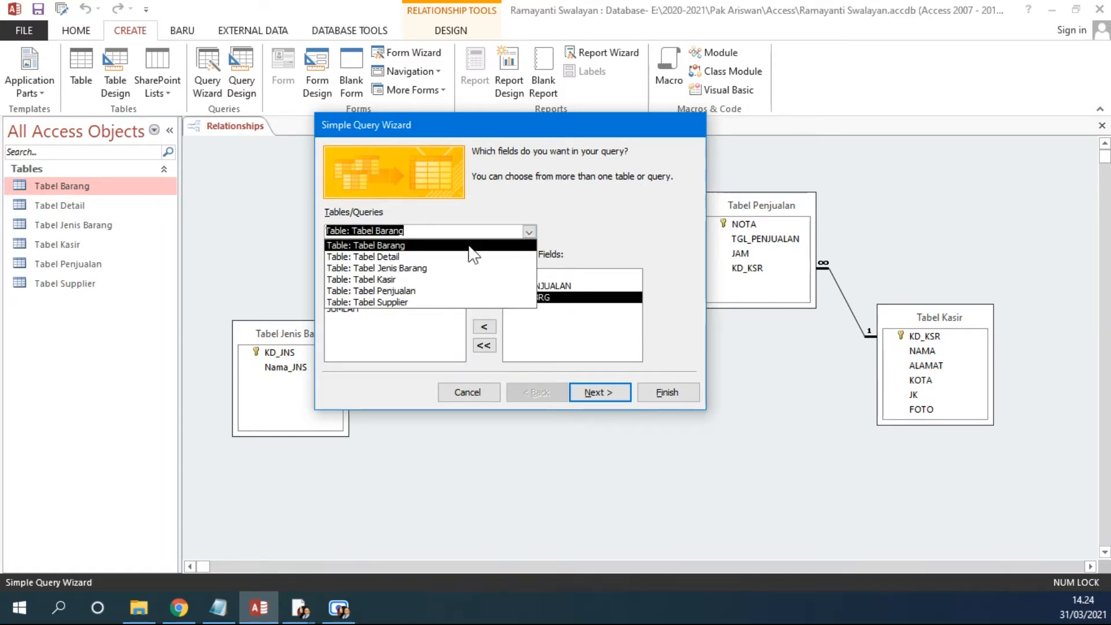
left_click(392, 270)
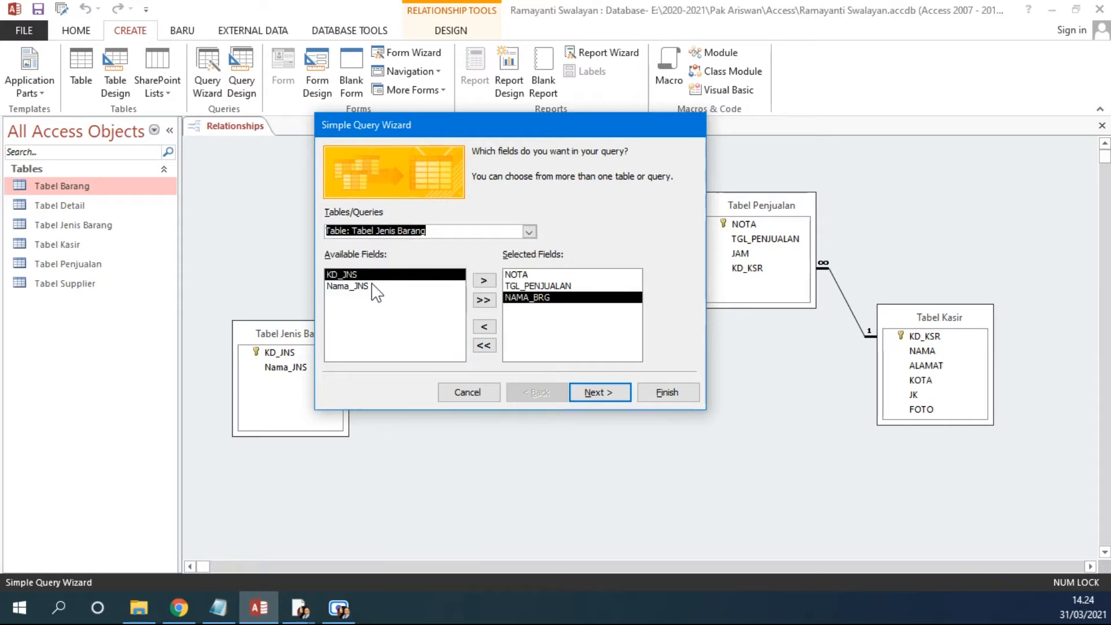
left_click(373, 286)
left_click(486, 281)
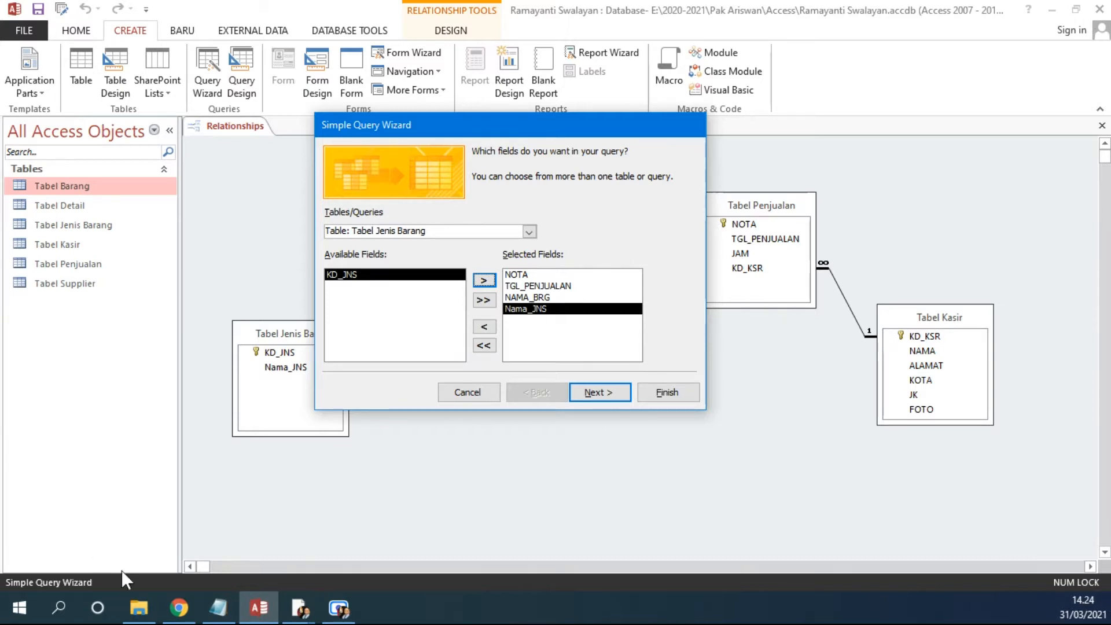
Step: Add JUMLAH from Tabel Detail to the selected fields and continue past the Detail query option
left_click(177, 609)
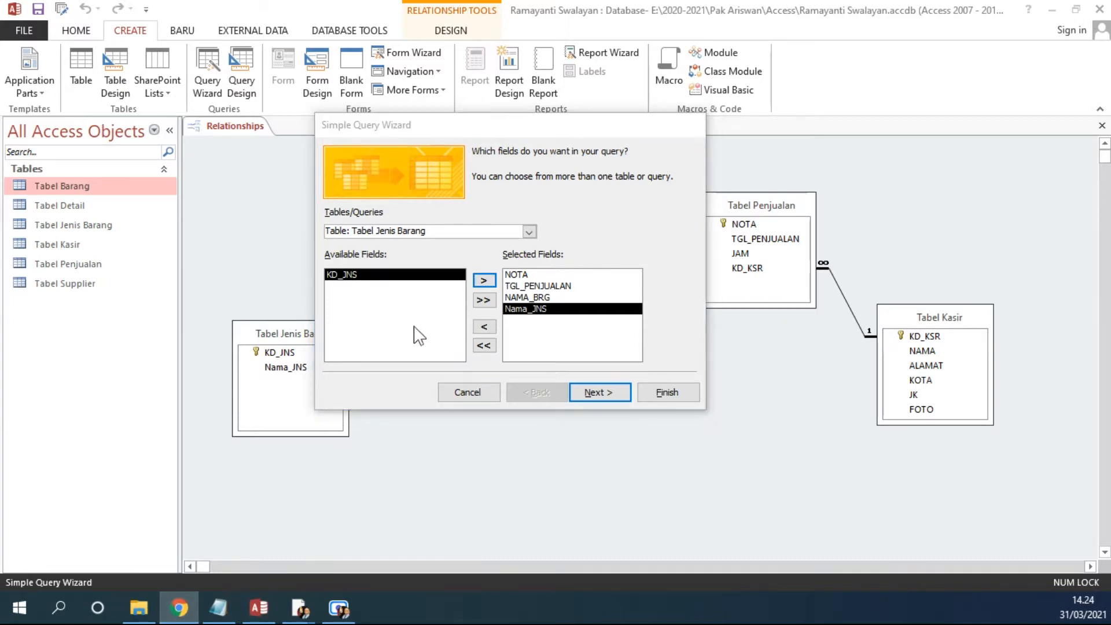
left_click(529, 231)
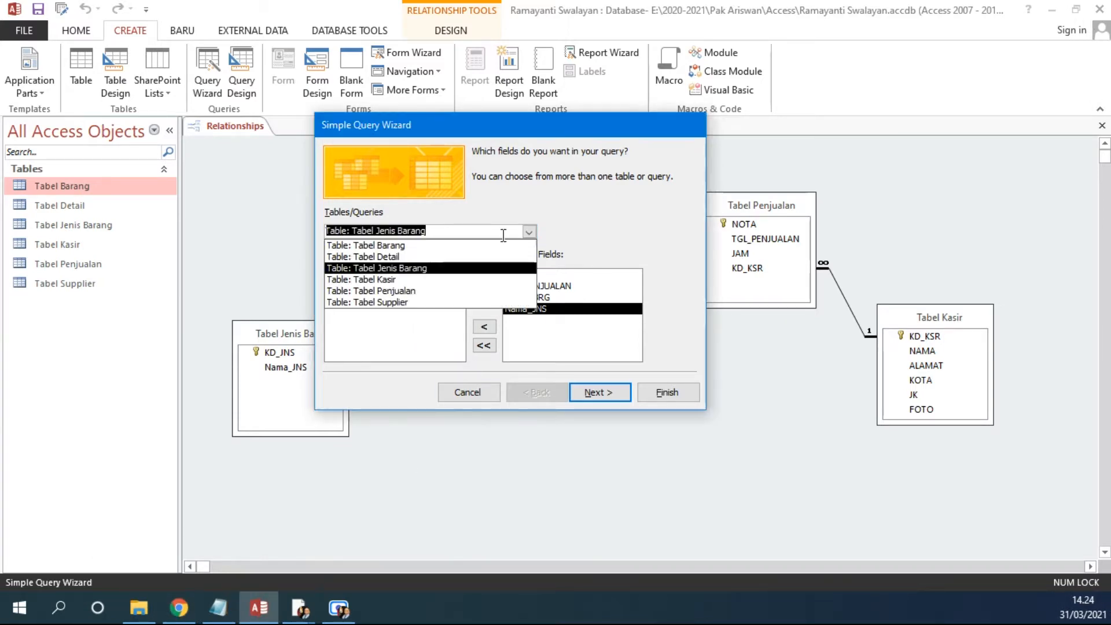
left_click(399, 256)
left_click(368, 299)
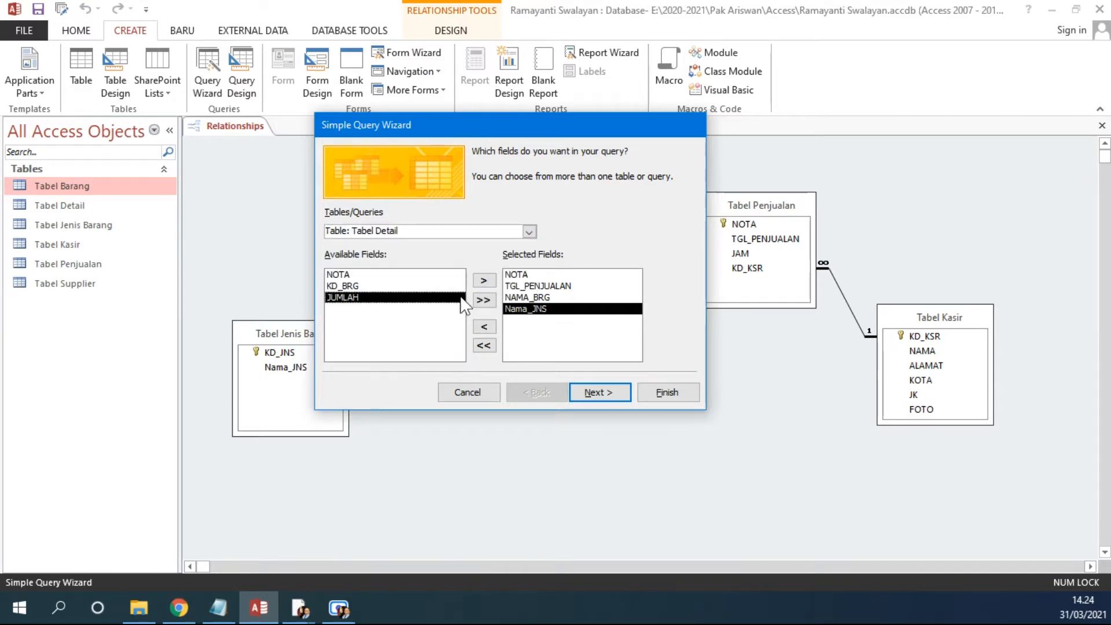
left_click(482, 281)
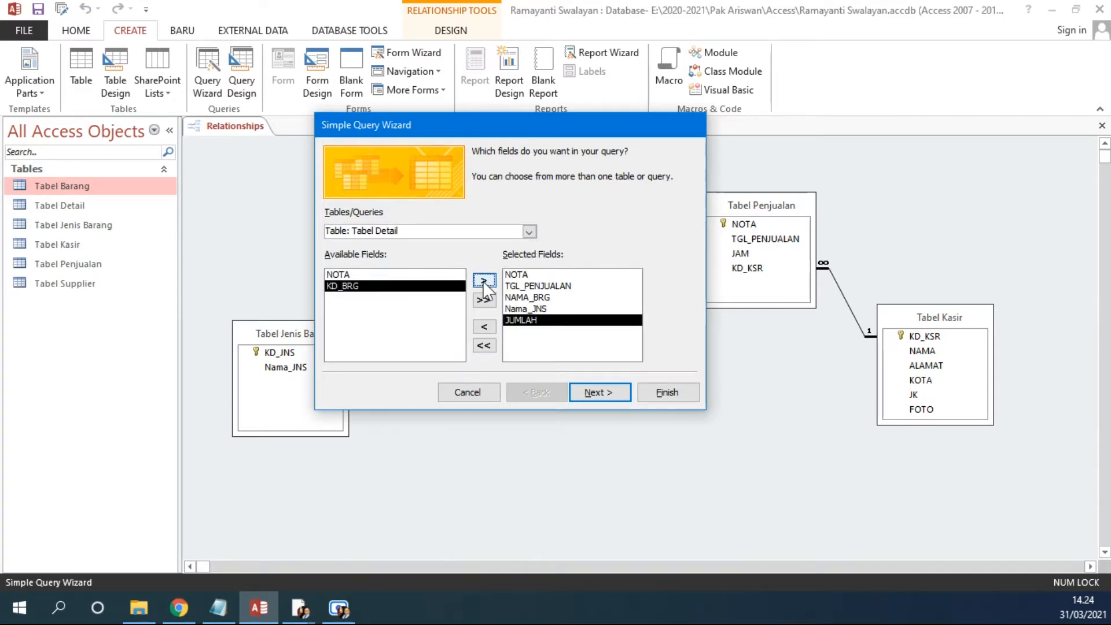
left_click(594, 392)
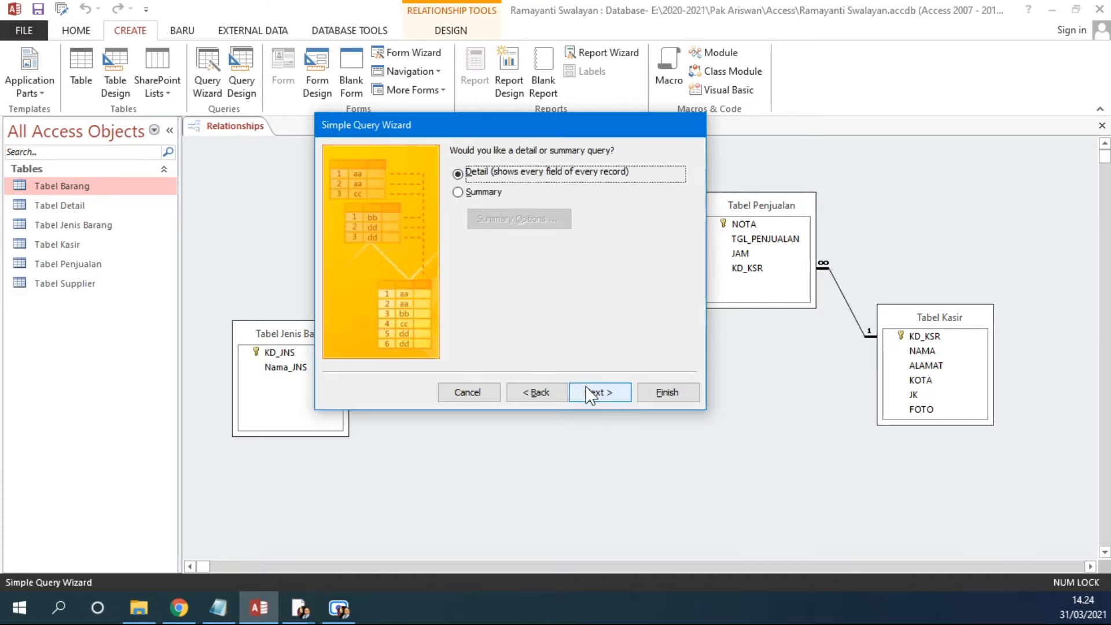
left_click(594, 392)
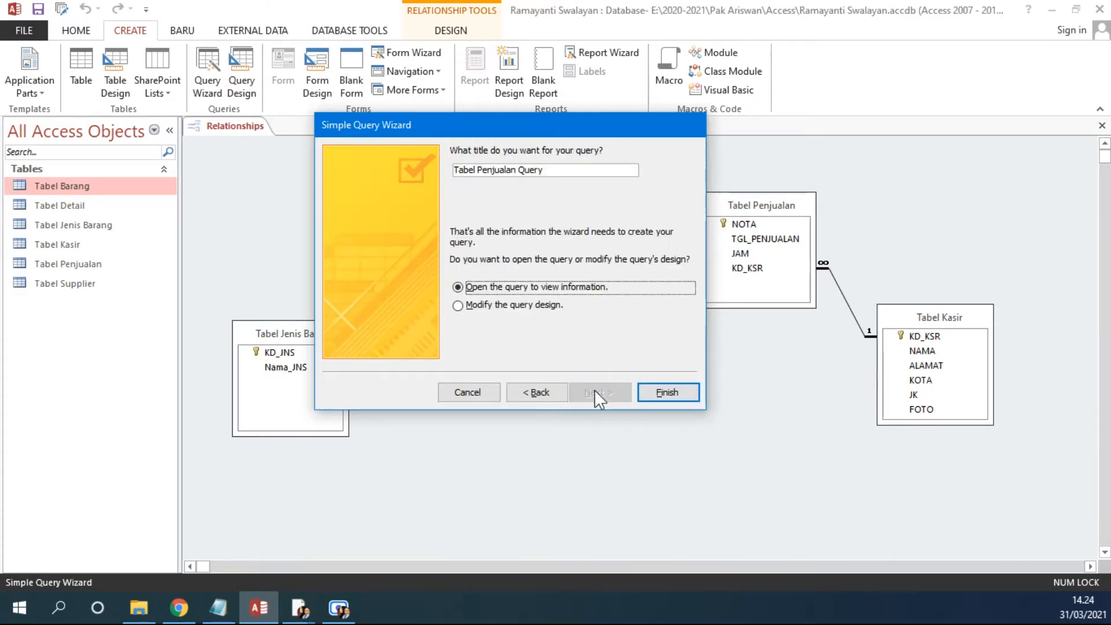
Step: Open the Soal Latihan Access 2013 exercise PDF in the browser to check the query requirements, then return
right_click(180, 611)
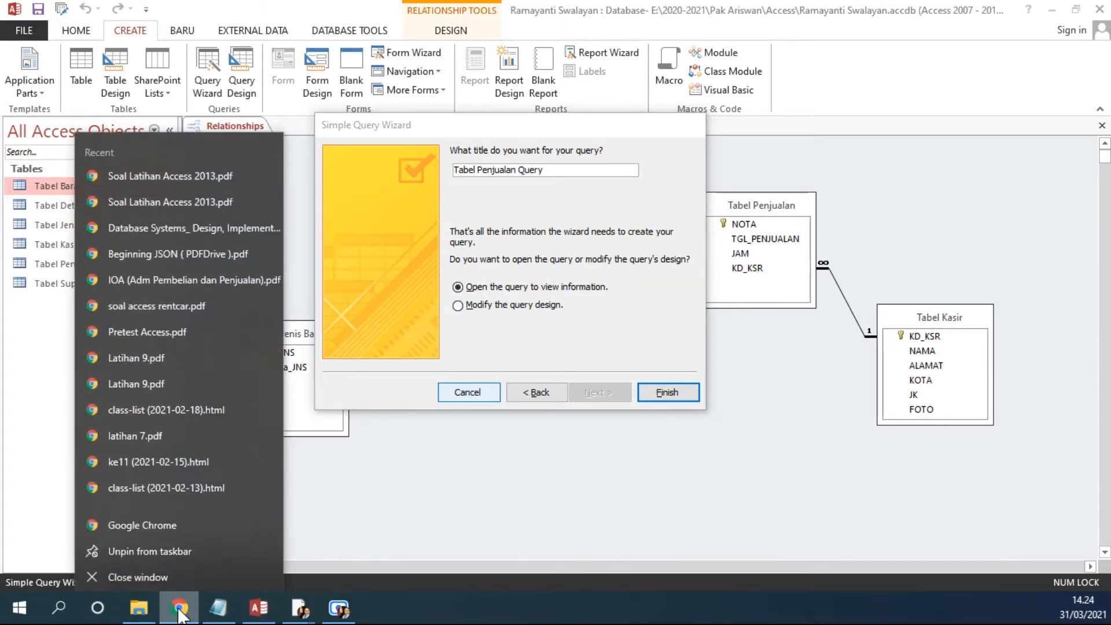
left_click(176, 170)
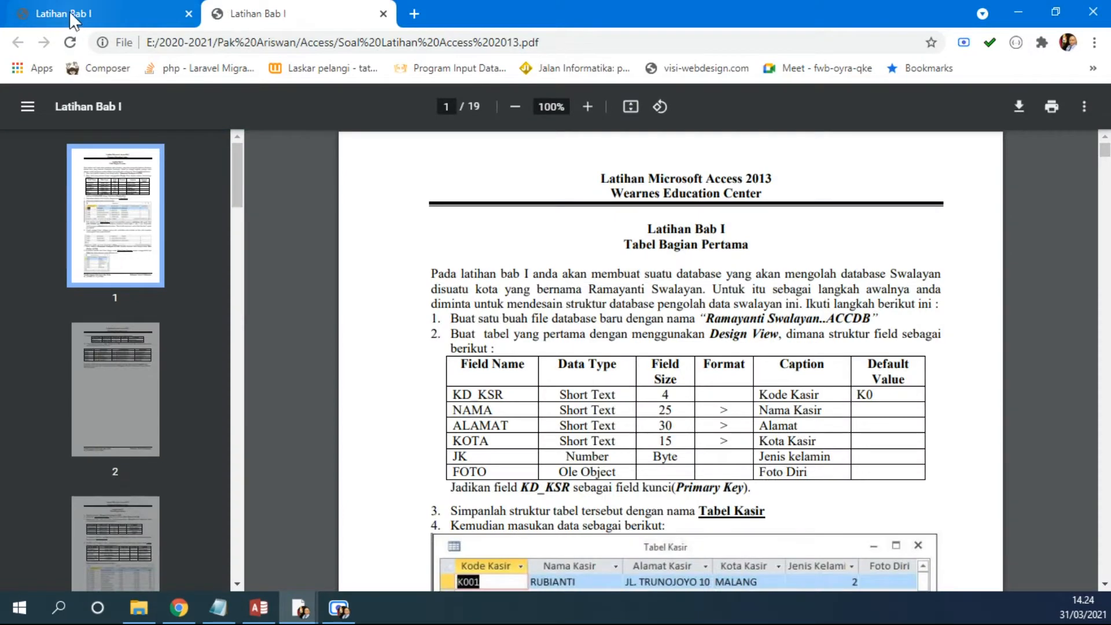
left_click(383, 13)
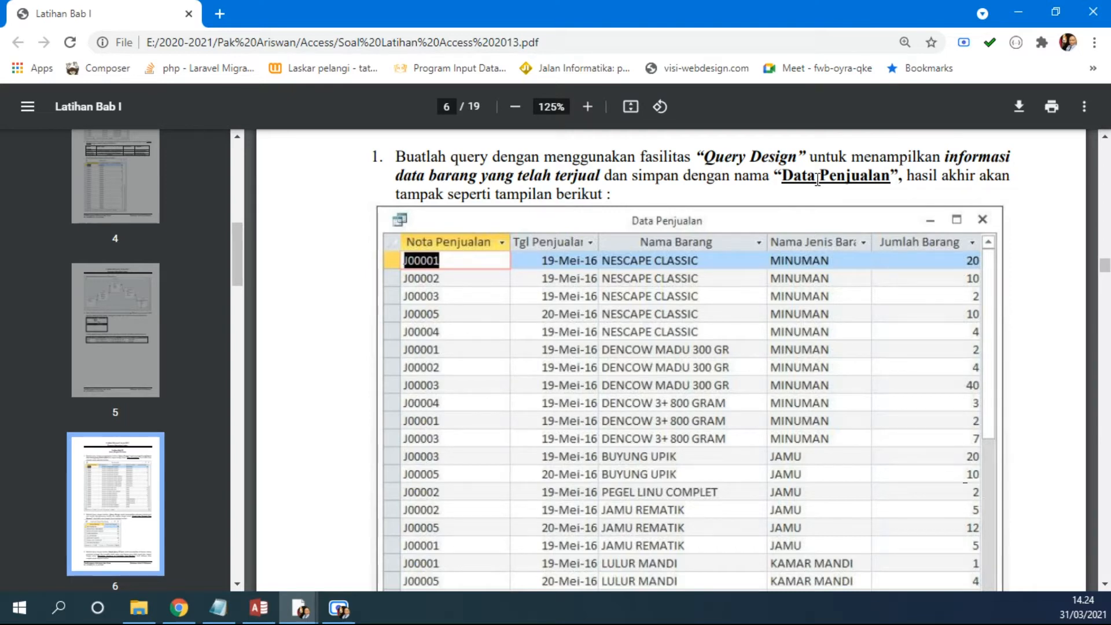
left_click(259, 608)
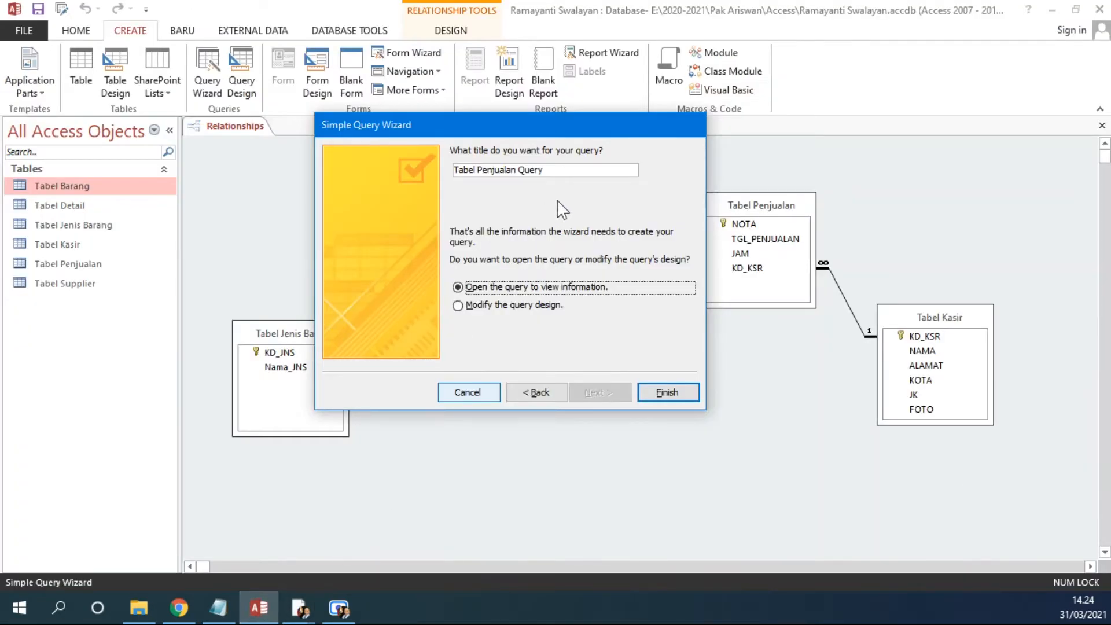
Step: Title the query Data Penjualan and finish the wizard, opening it to view information
left_click_drag(565, 172, 370, 172)
type("Data Penjualan")
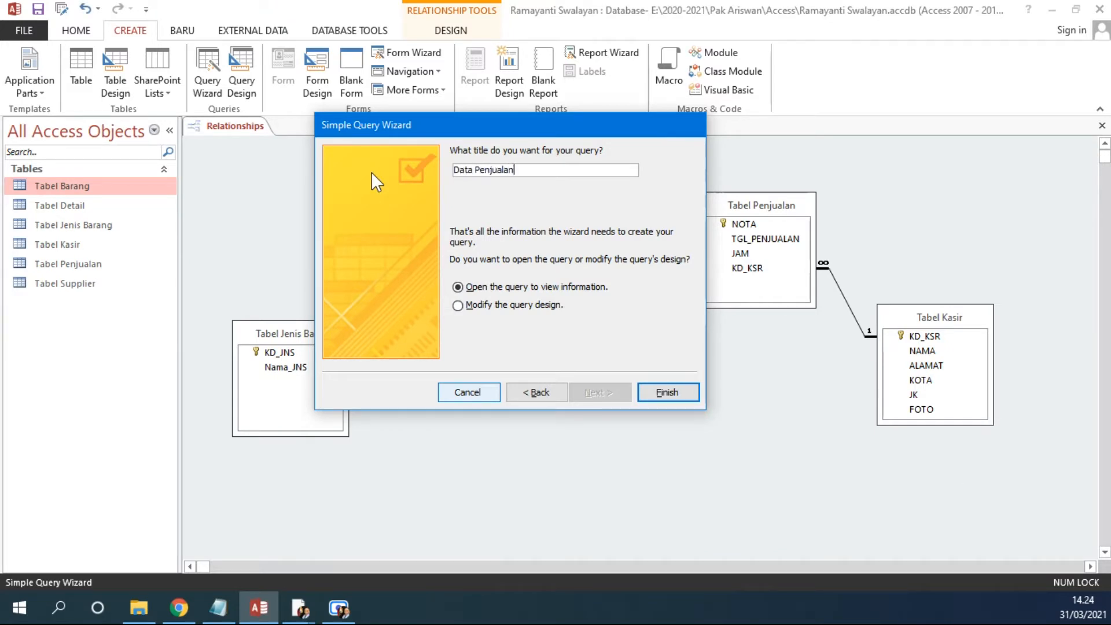
left_click(648, 392)
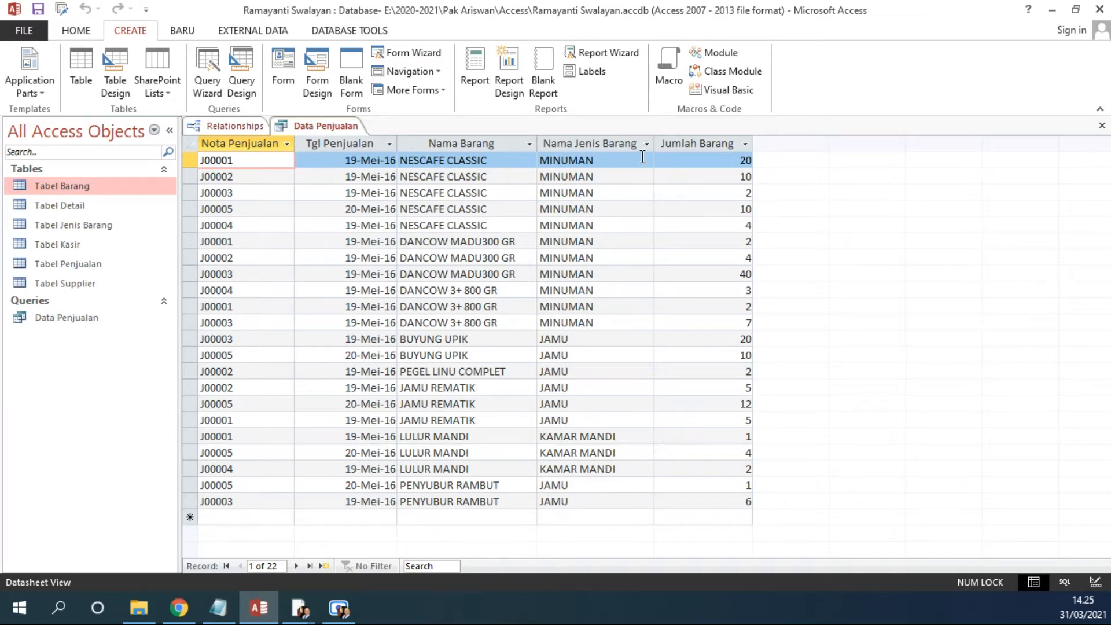
Step: Widen the Jumlah Barang column slightly in the datasheet
left_click_drag(655, 144, 659, 144)
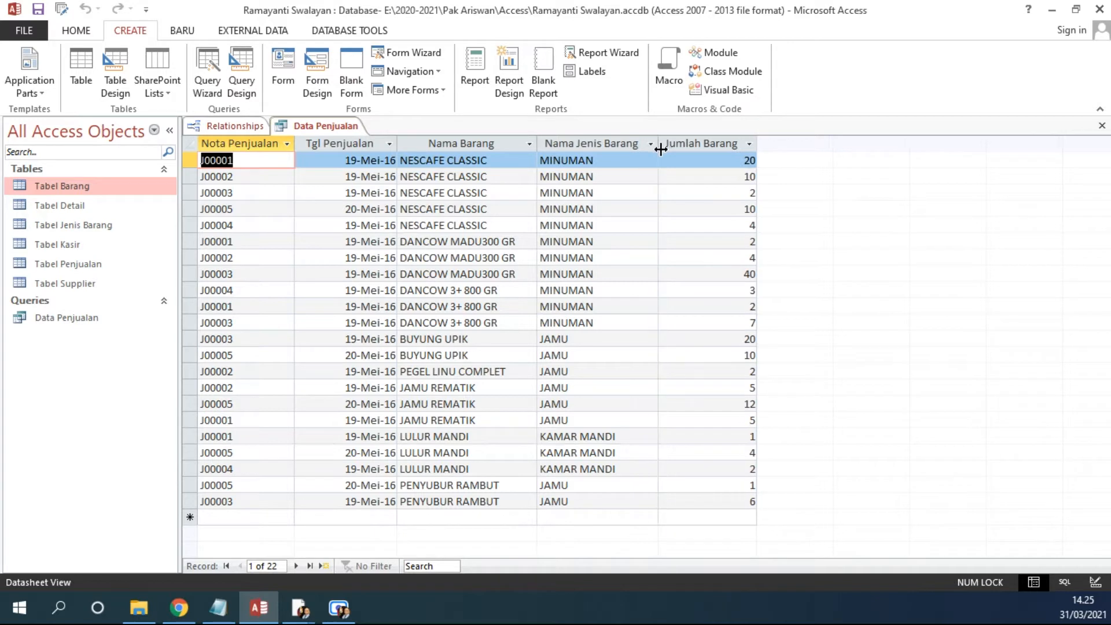
left_click_drag(757, 150, 764, 150)
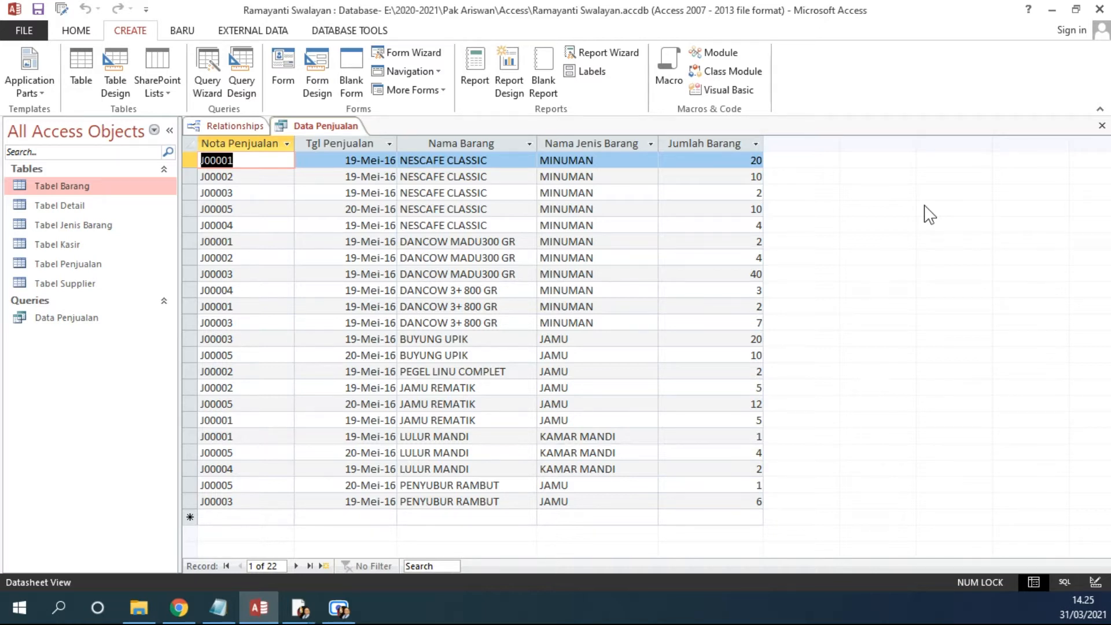
Step: Review the query's columns by selecting each column in turn
left_click_drag(277, 145, 347, 145)
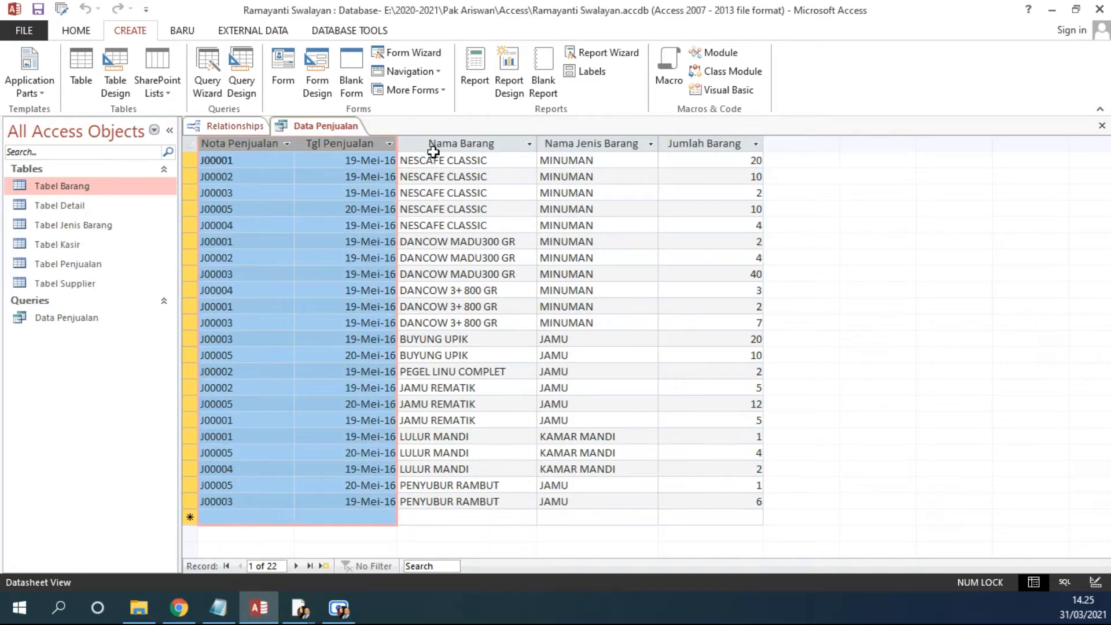
left_click(450, 145)
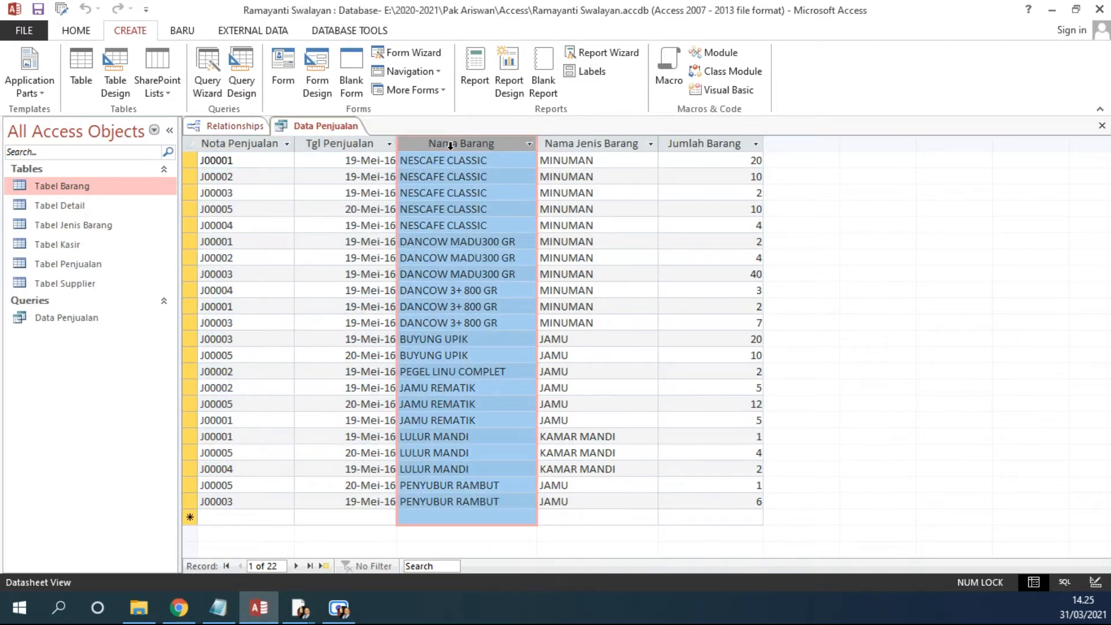
left_click(618, 146)
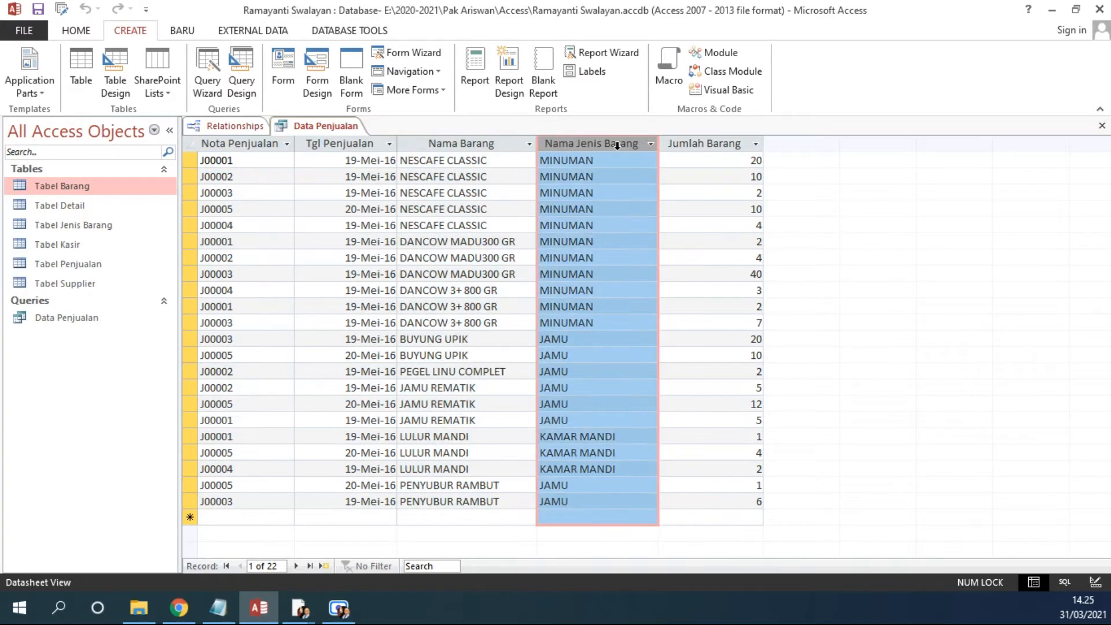
left_click(699, 145)
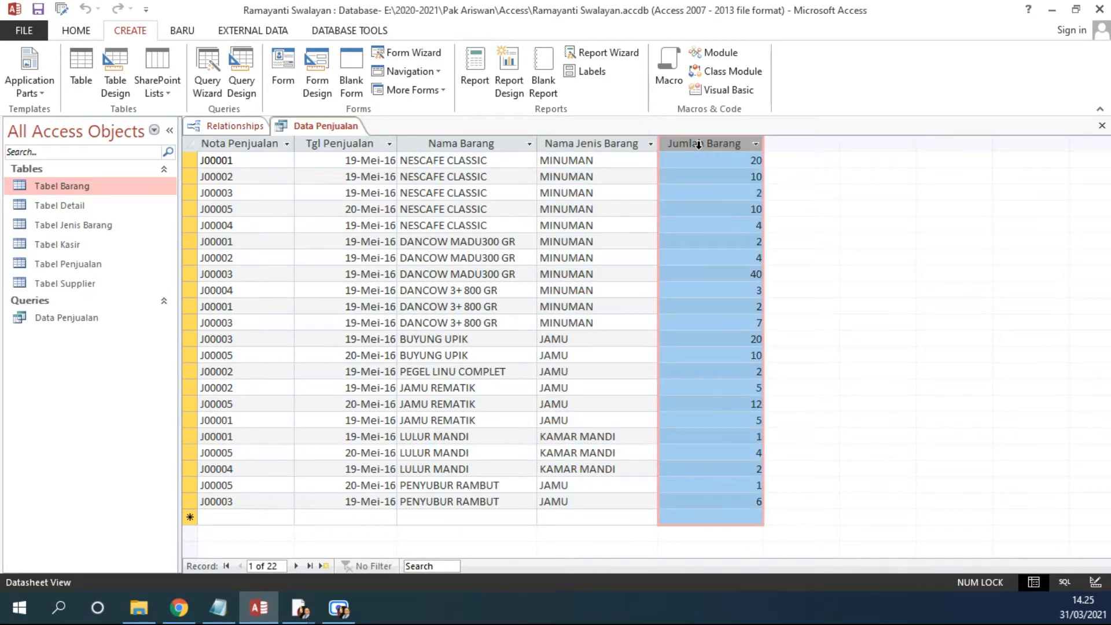
Step: Inspect the JUMLAH fields of Tabel Detail and Tabel Barang in the Relationships diagram
left_click(220, 126)
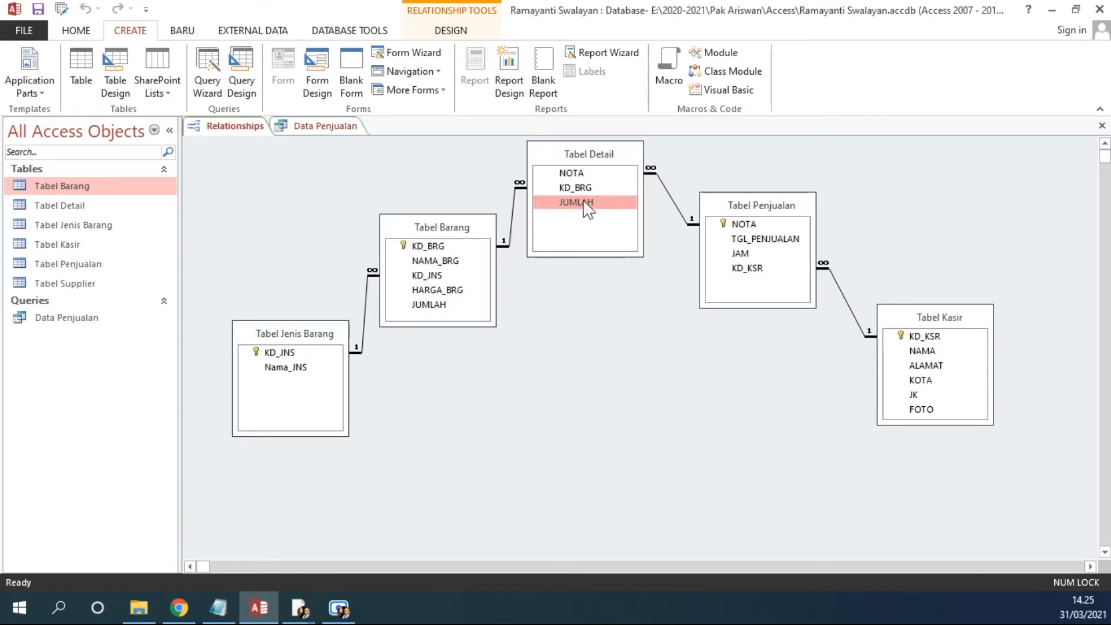
left_click(295, 127)
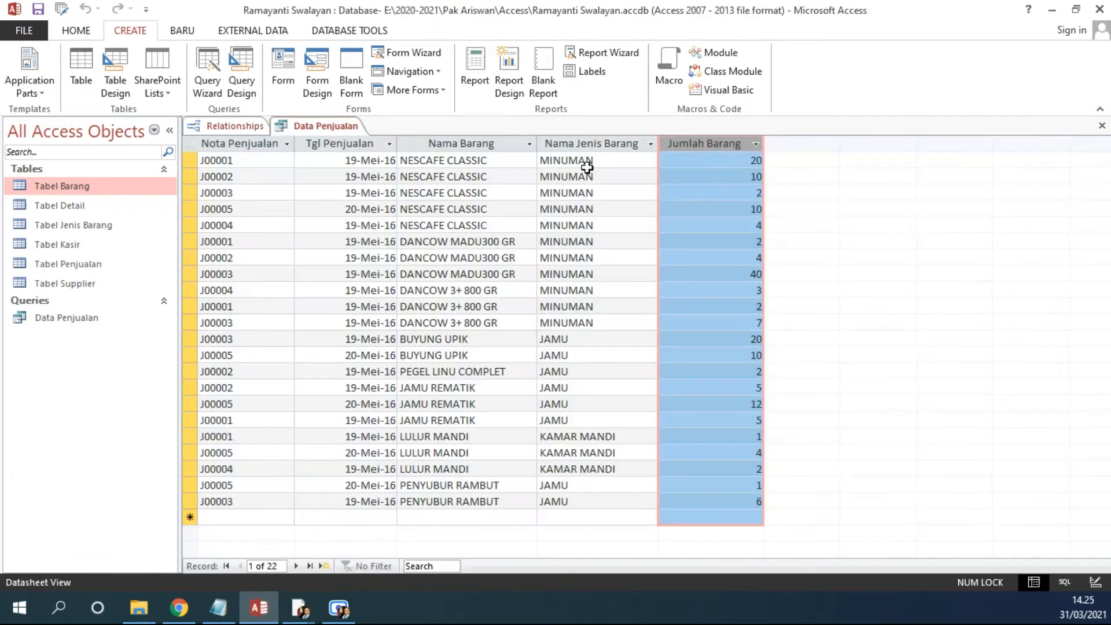
left_click(226, 126)
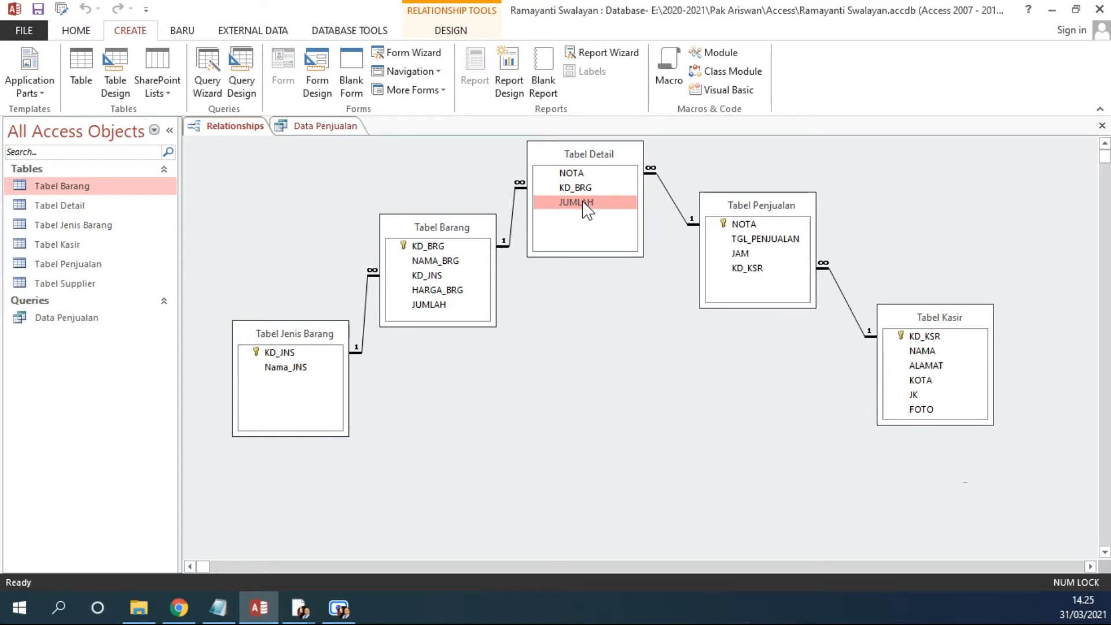
left_click(425, 306)
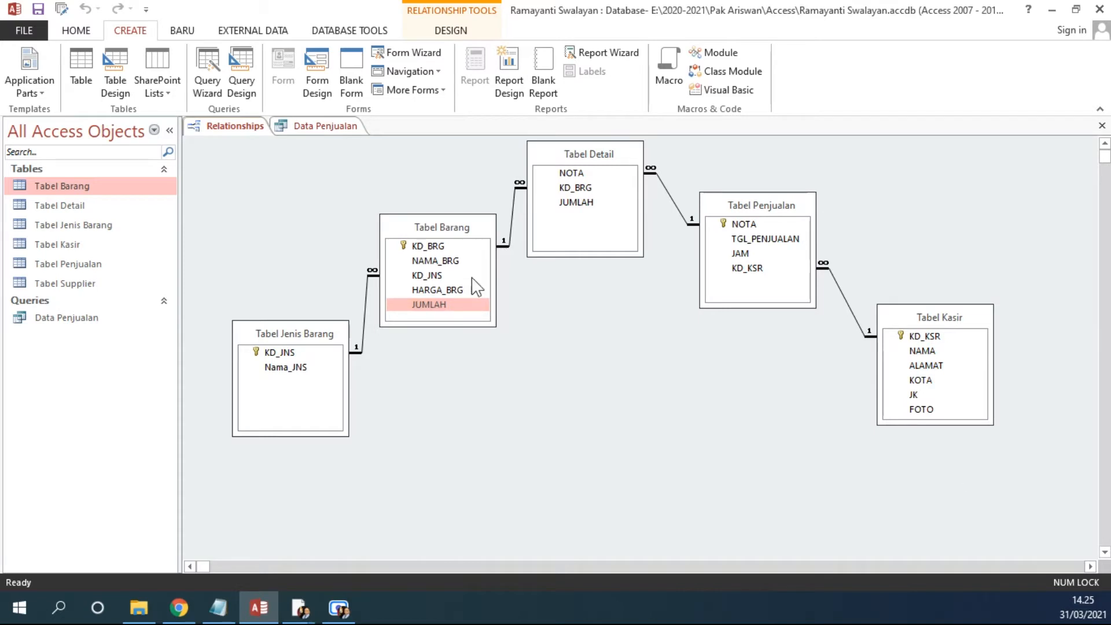
left_click(579, 202)
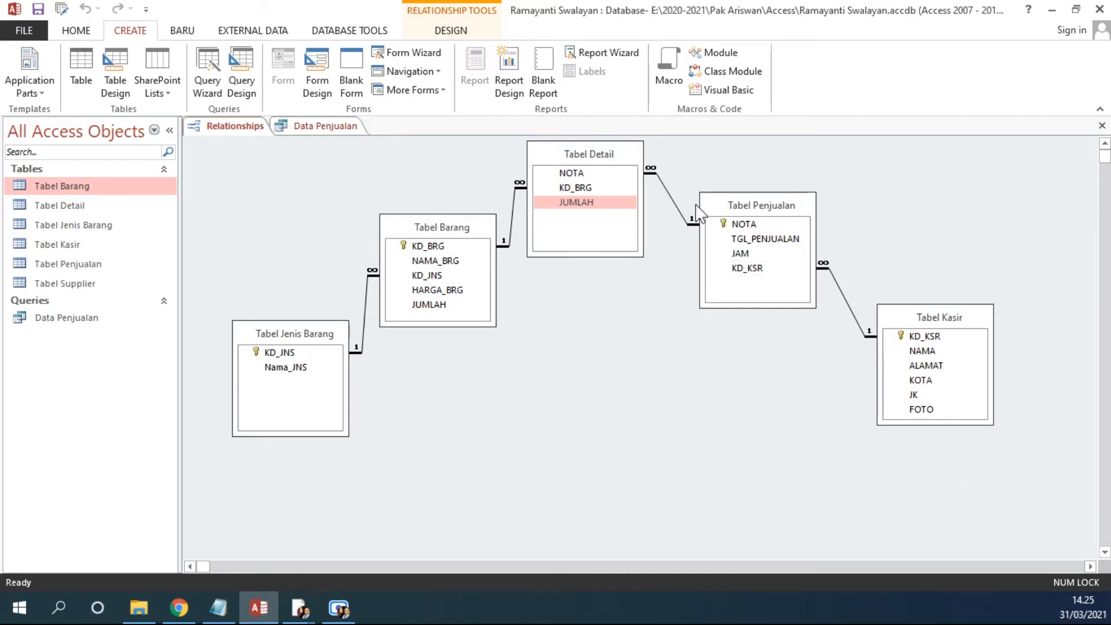
left_click(449, 307)
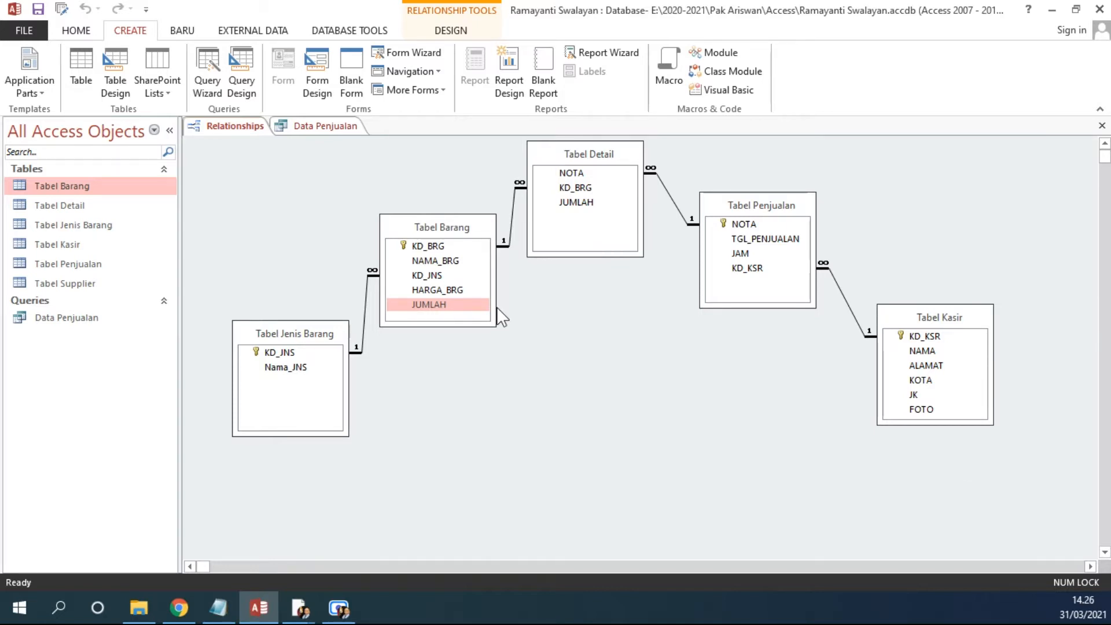
Step: Review the Data Penjualan datasheet by selecting each column and the first record's cells
left_click(299, 127)
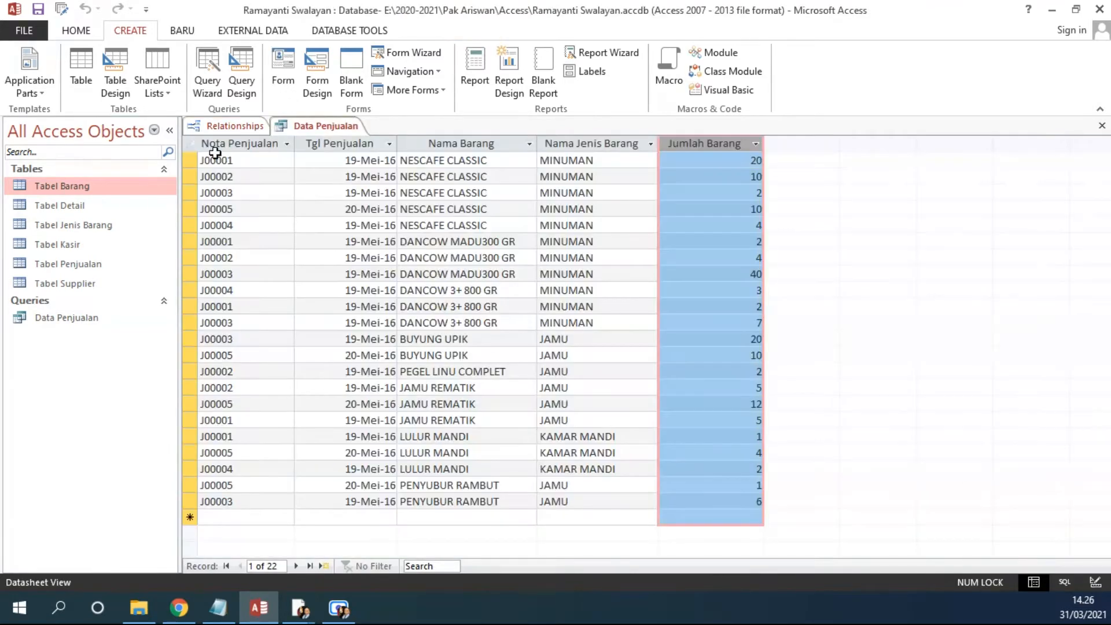
left_click(232, 143)
left_click(320, 144)
left_click(447, 146)
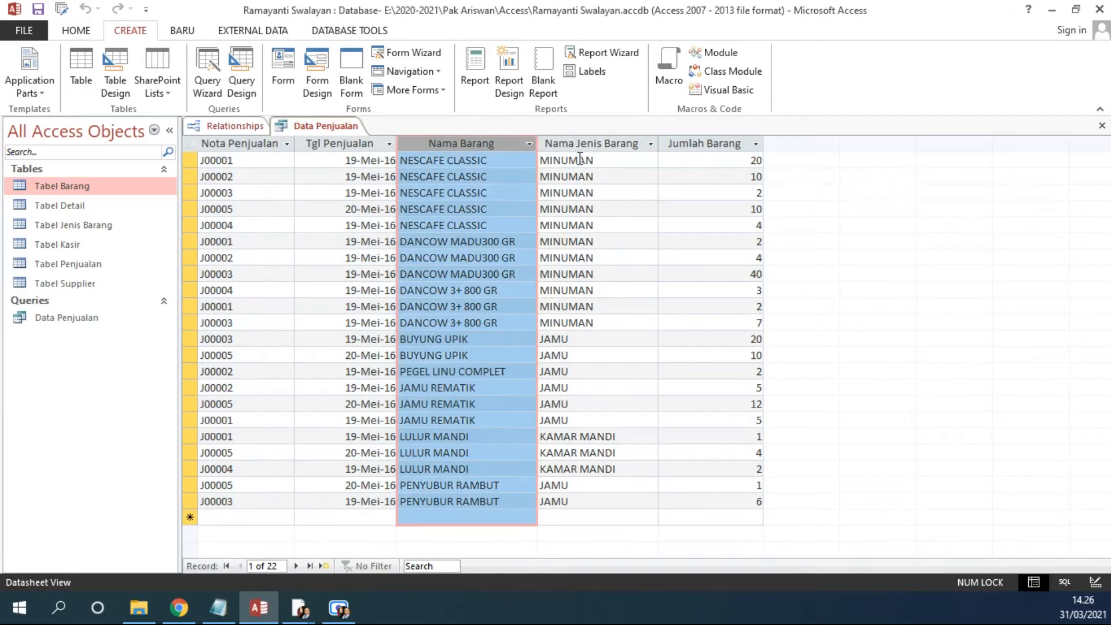
left_click(600, 147)
left_click(705, 147)
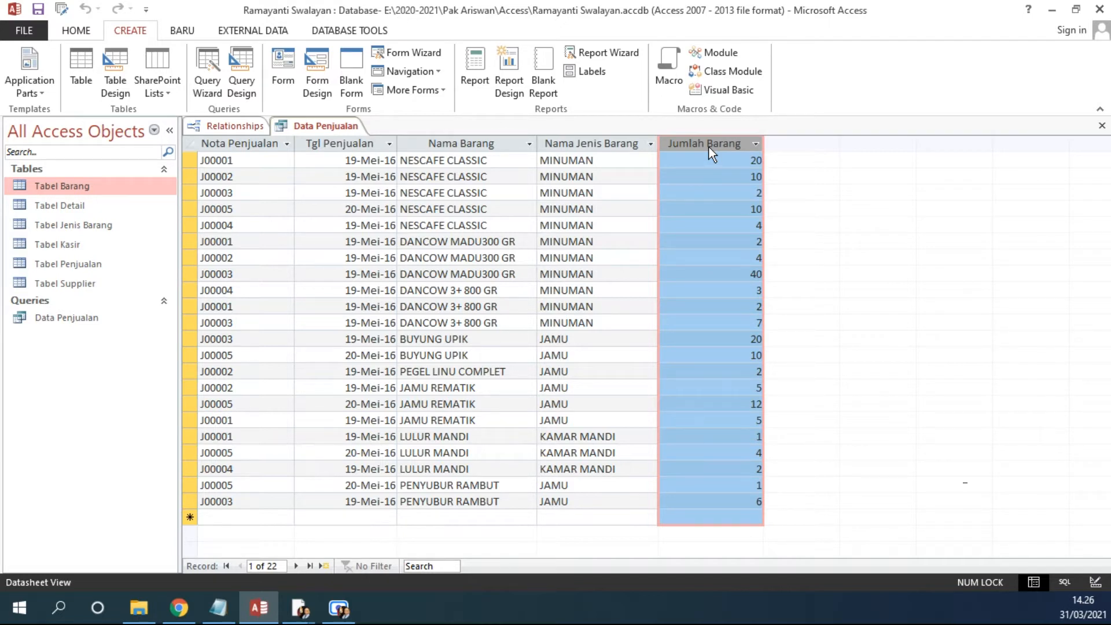
left_click(240, 160)
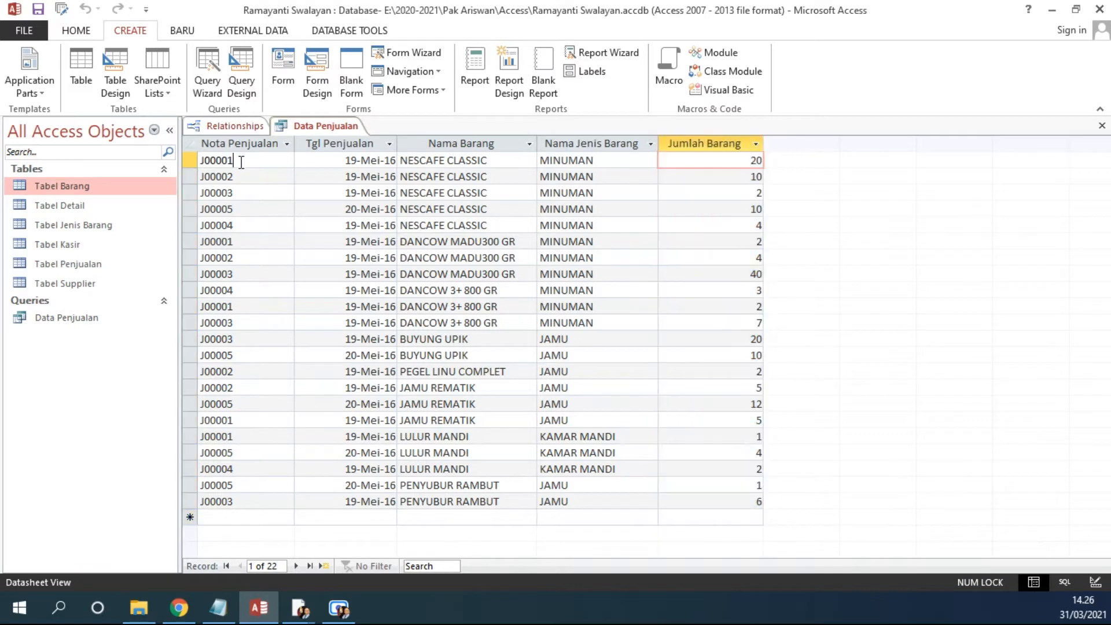
left_click(324, 161)
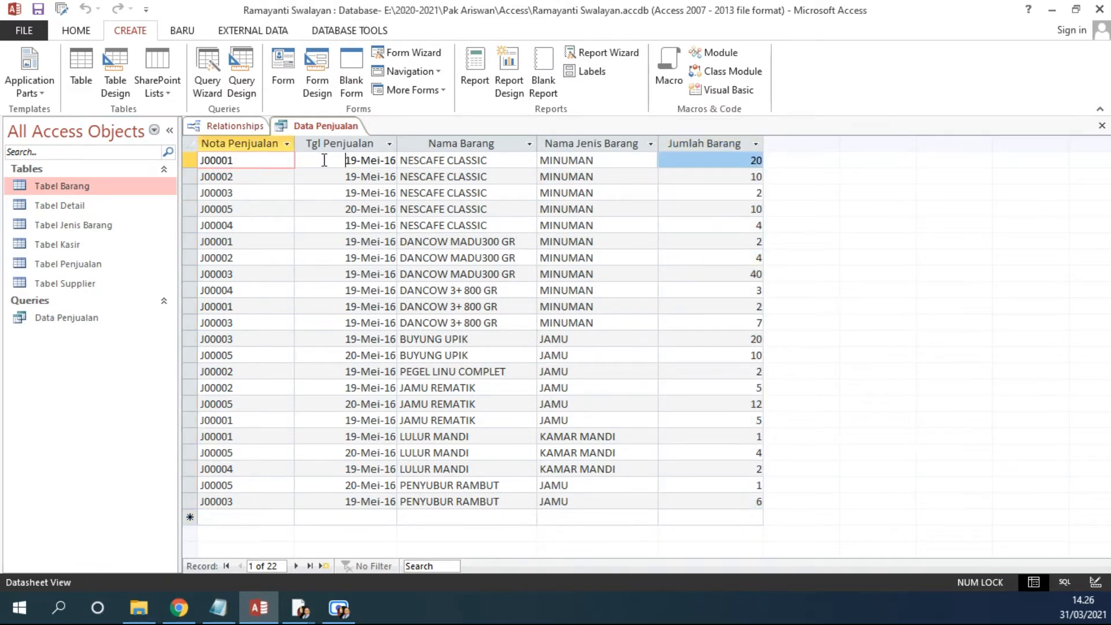
left_click(498, 161)
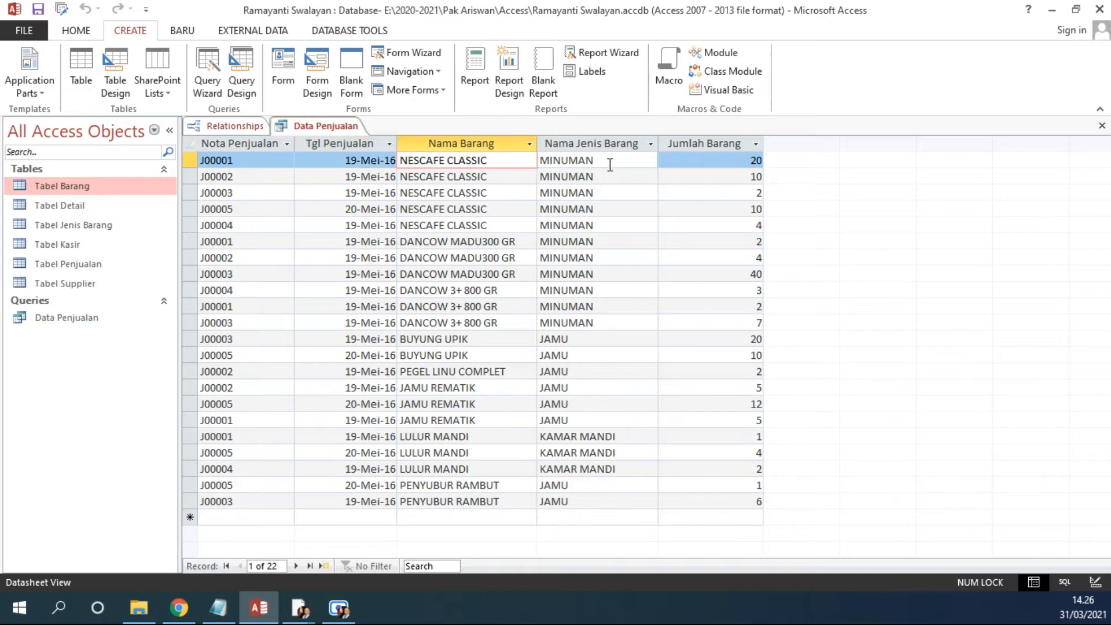
left_click(582, 157)
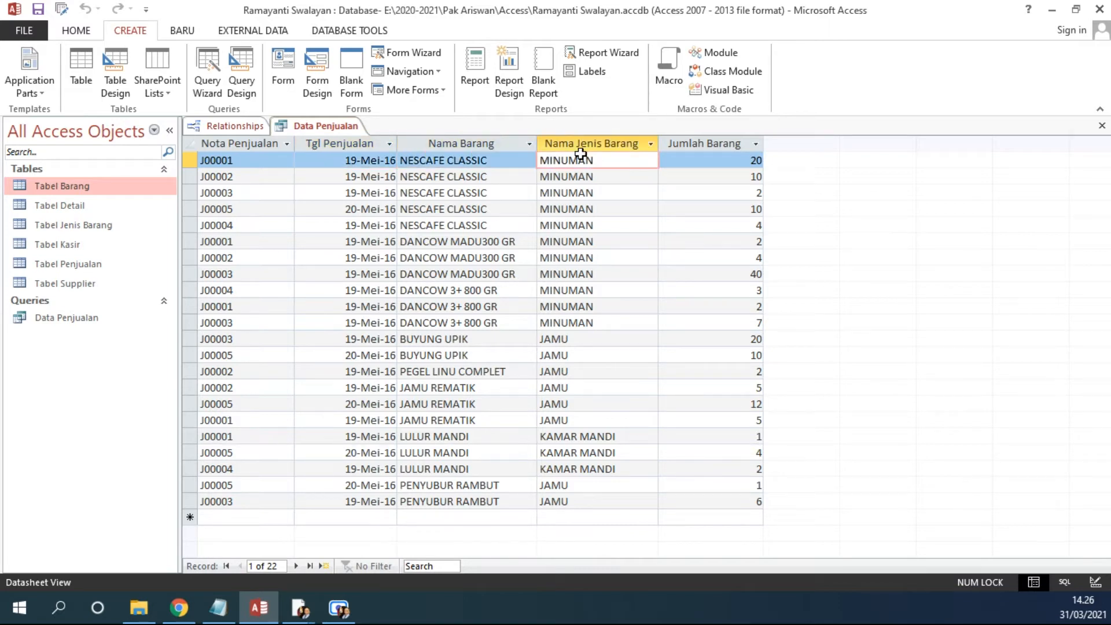
Step: Sort the Data Penjualan datasheet ascending by Nota Penjualan and select the first nota's records
left_click(725, 160)
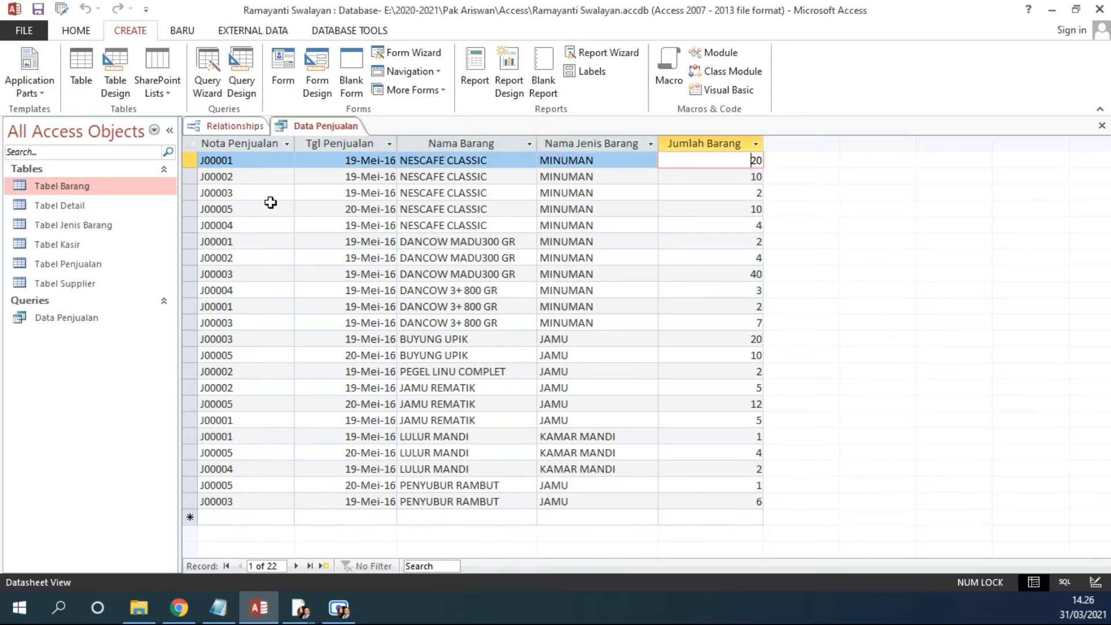
left_click_drag(191, 162, 194, 502)
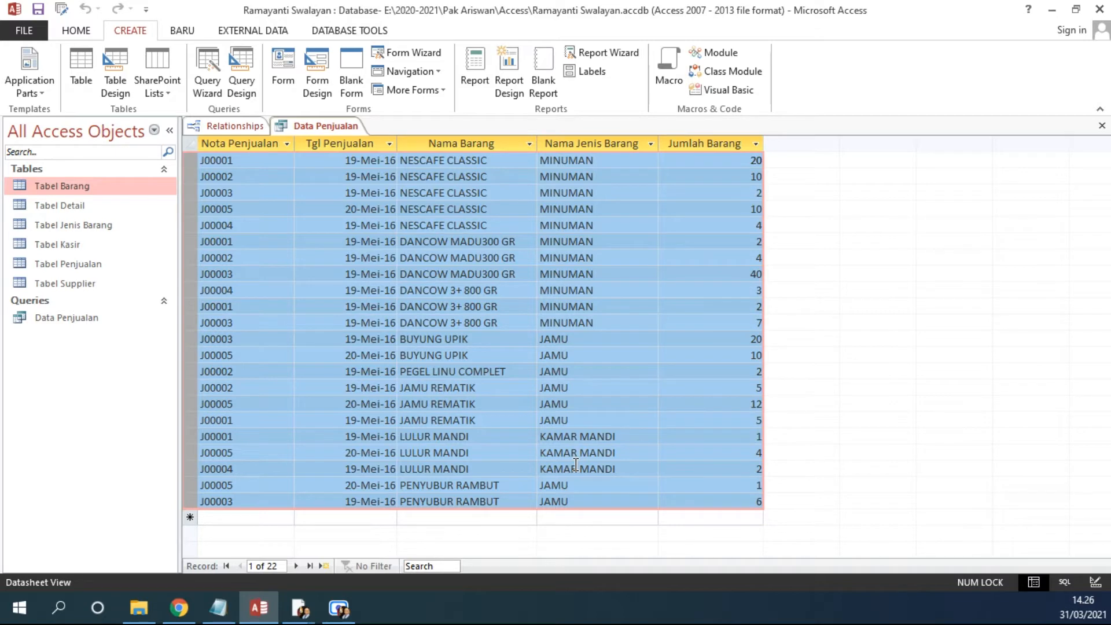
left_click(285, 144)
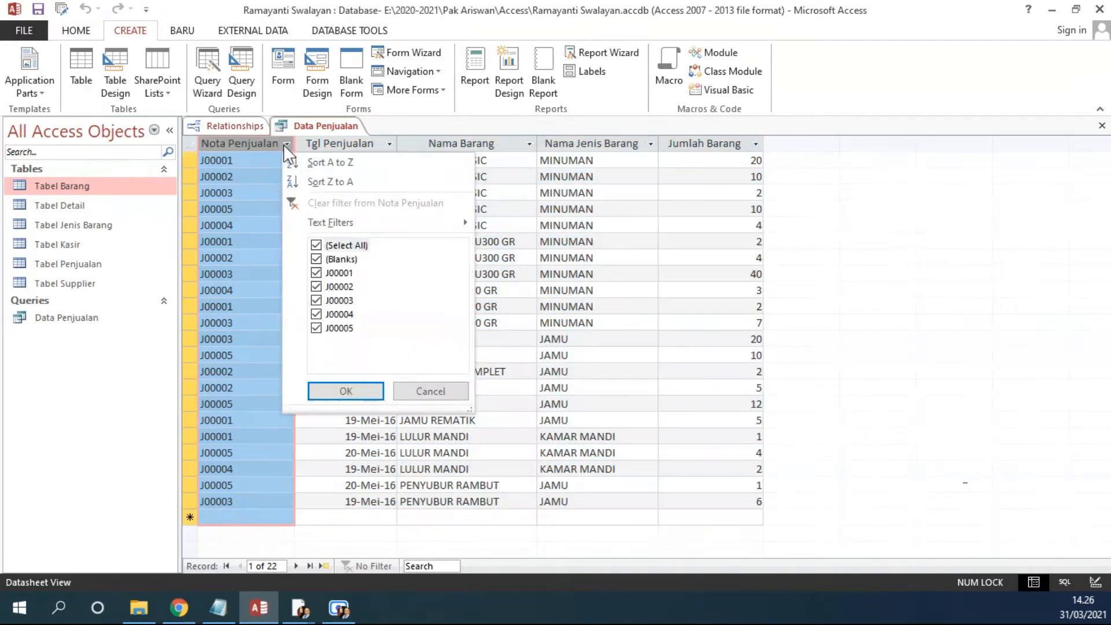
left_click(306, 161)
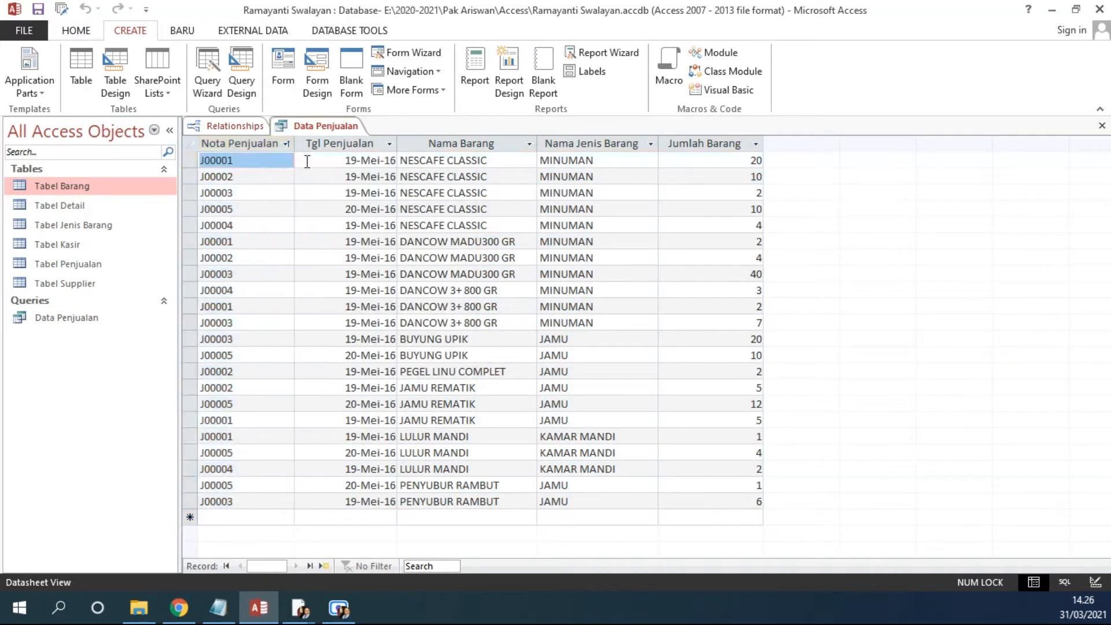
left_click_drag(195, 161, 194, 225)
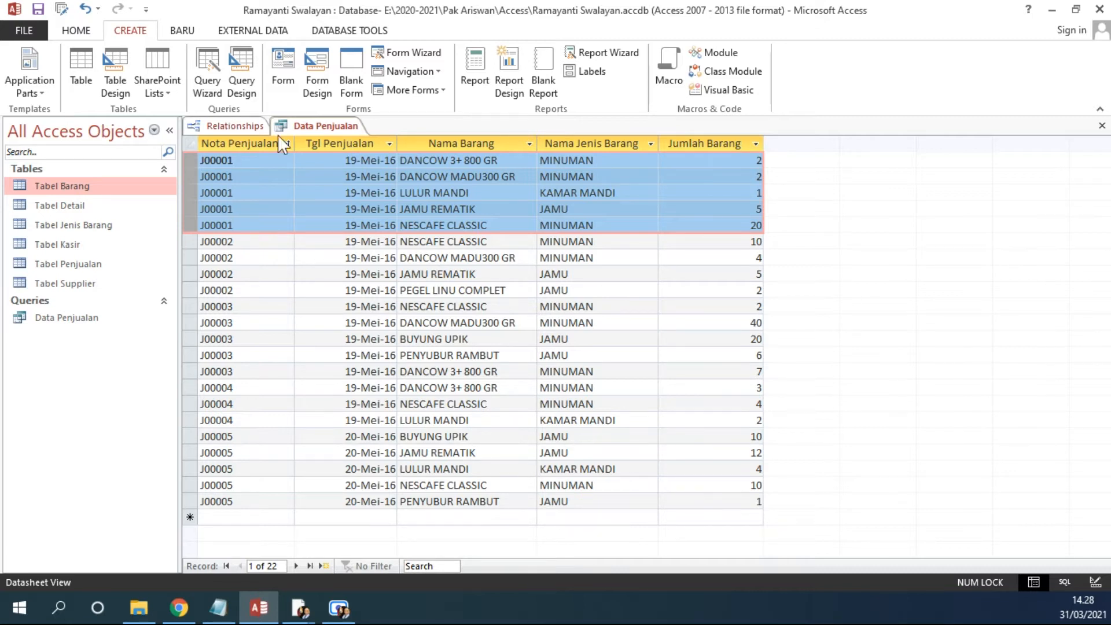
Step: Switch to Design view and rearrange the query's tables so Tabel Detail sits between Tabel Barang and Tabel Penjualan
left_click(76, 30)
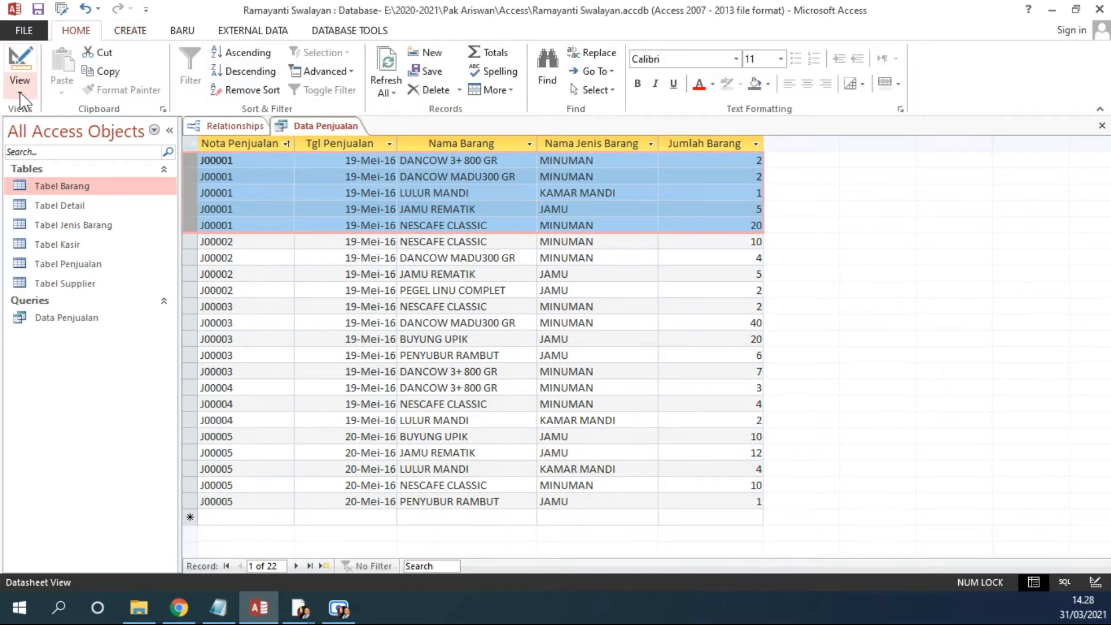
left_click(20, 94)
left_click(58, 189)
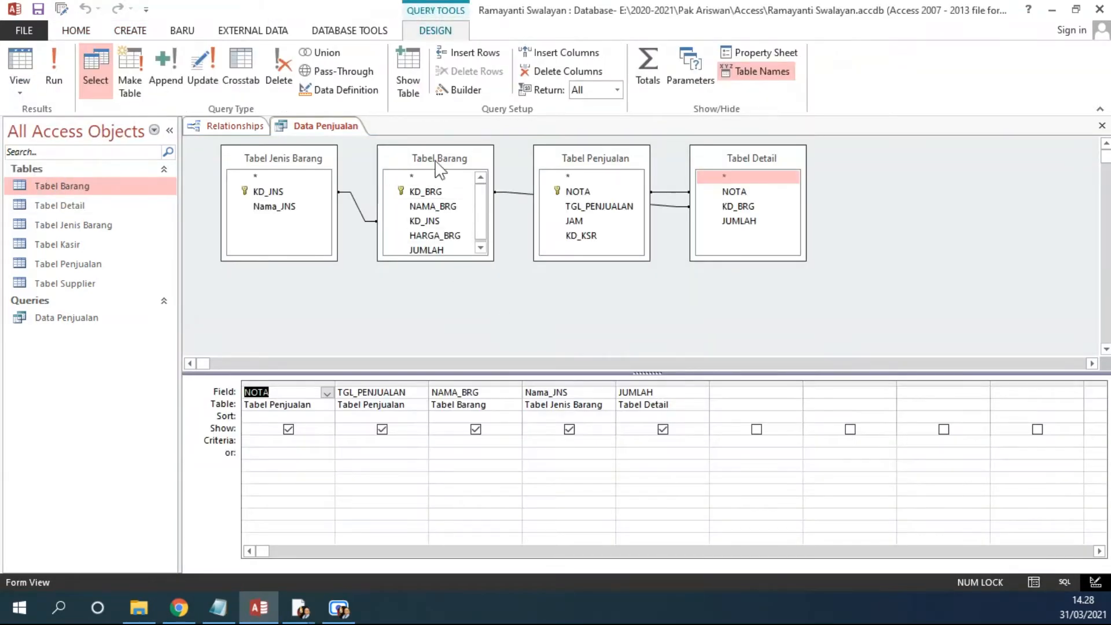
left_click_drag(624, 162, 954, 197)
left_click_drag(770, 159, 654, 169)
left_click_drag(901, 192, 772, 169)
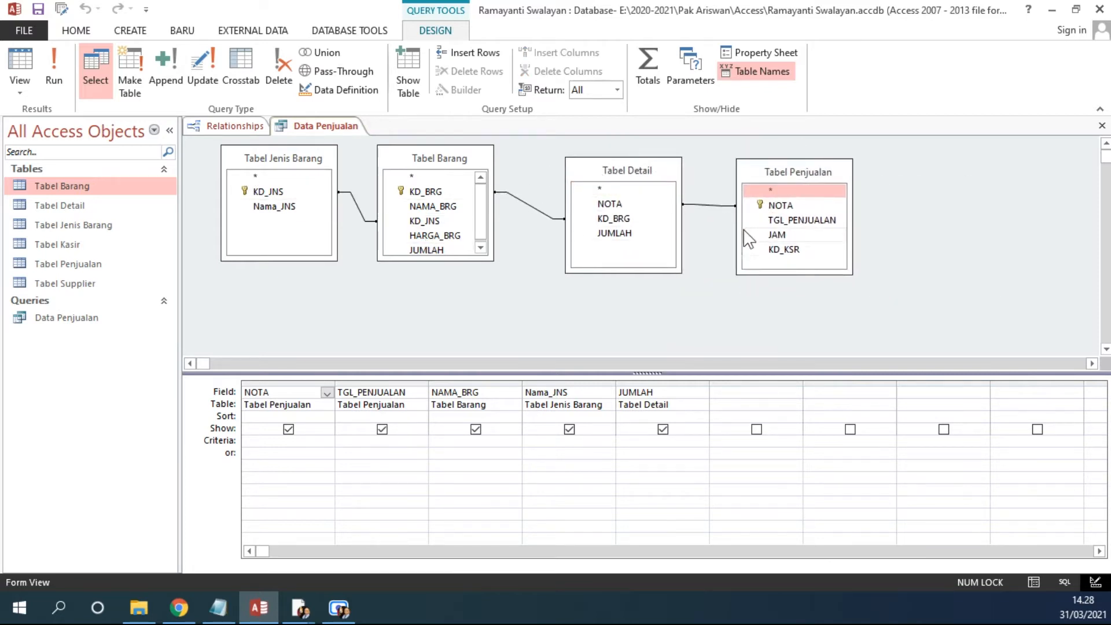
Step: Enlarge the Tabel Barang and Tabel Detail boxes, then close the query and save its design changes
left_click_drag(434, 260, 435, 288)
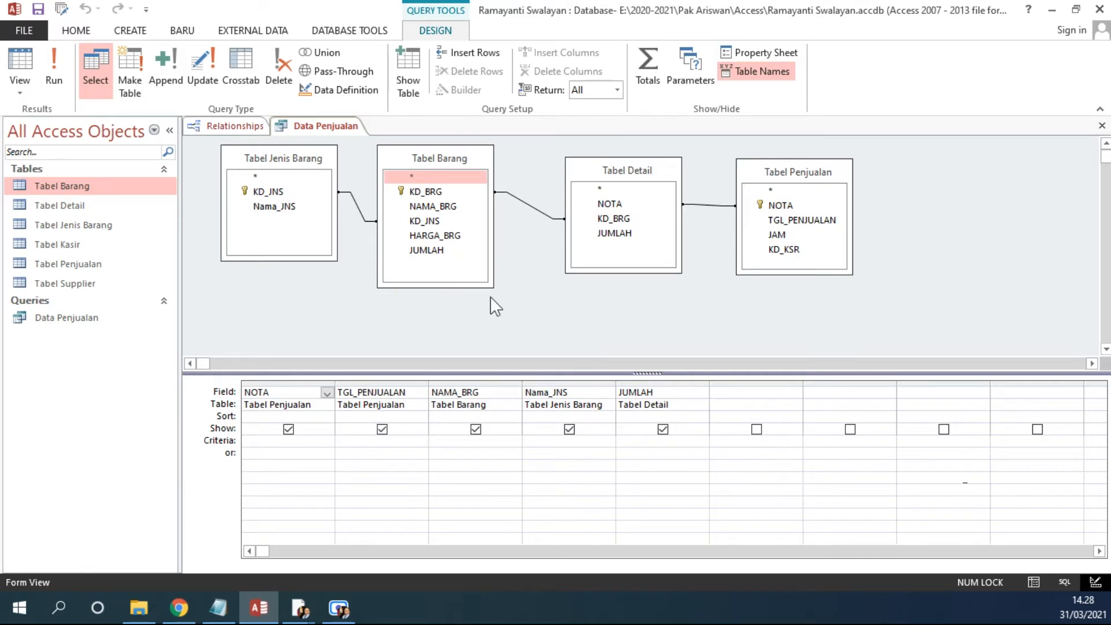
left_click_drag(611, 272, 612, 254)
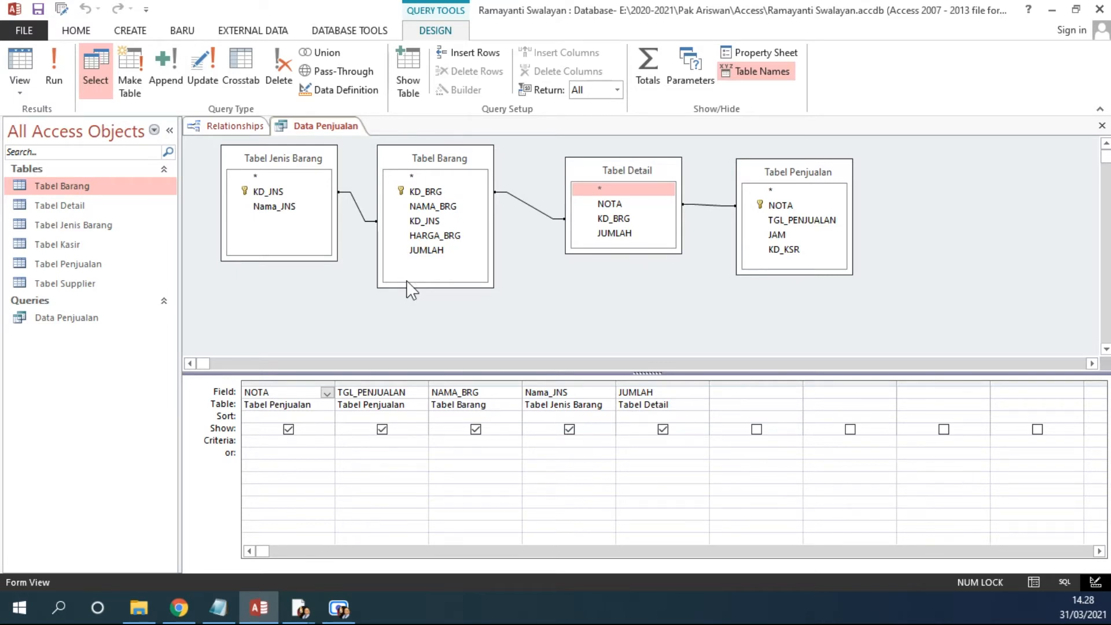
left_click(1101, 127)
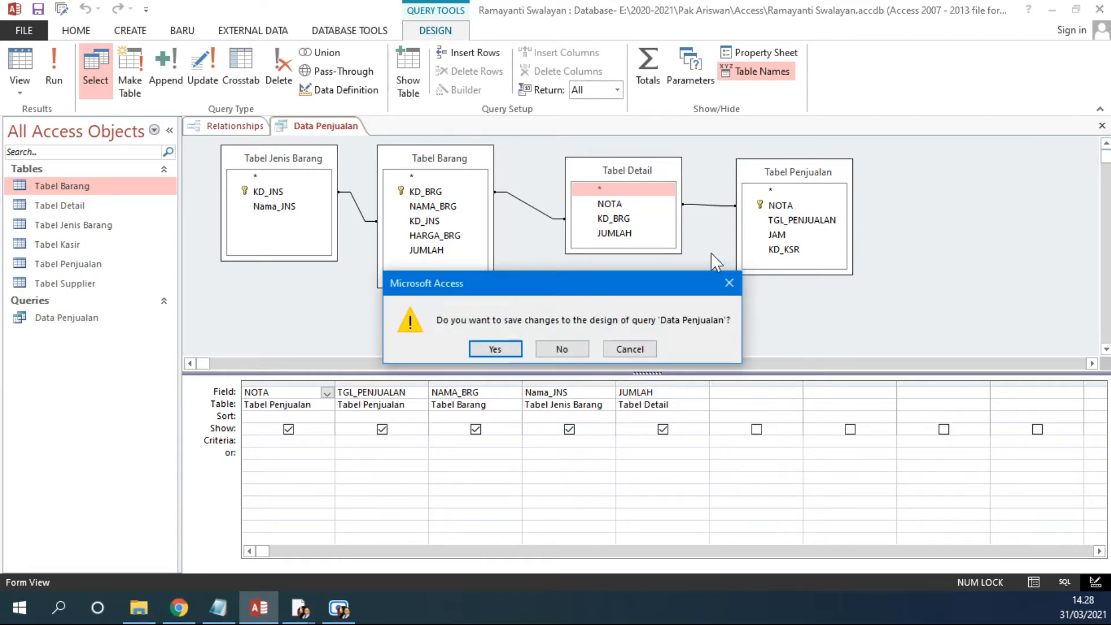
left_click(495, 349)
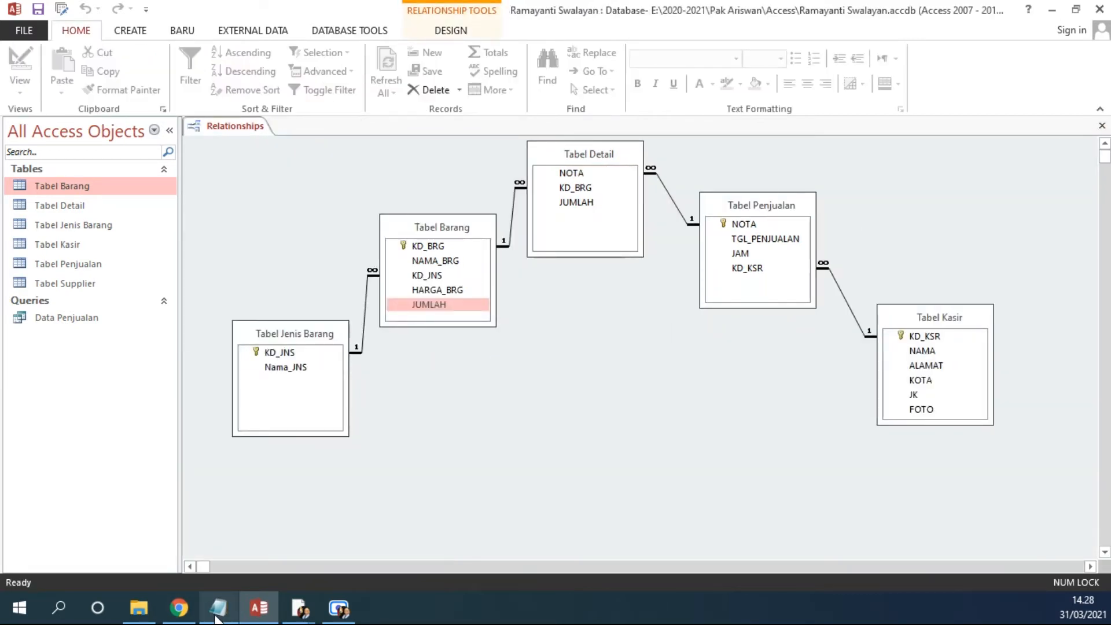
Step: Switch to the browser and read the Data Penjualan and Total Unit Terjual Tiap Barang exercises in the Latihan Bab I PDF
mouse_move(216, 617)
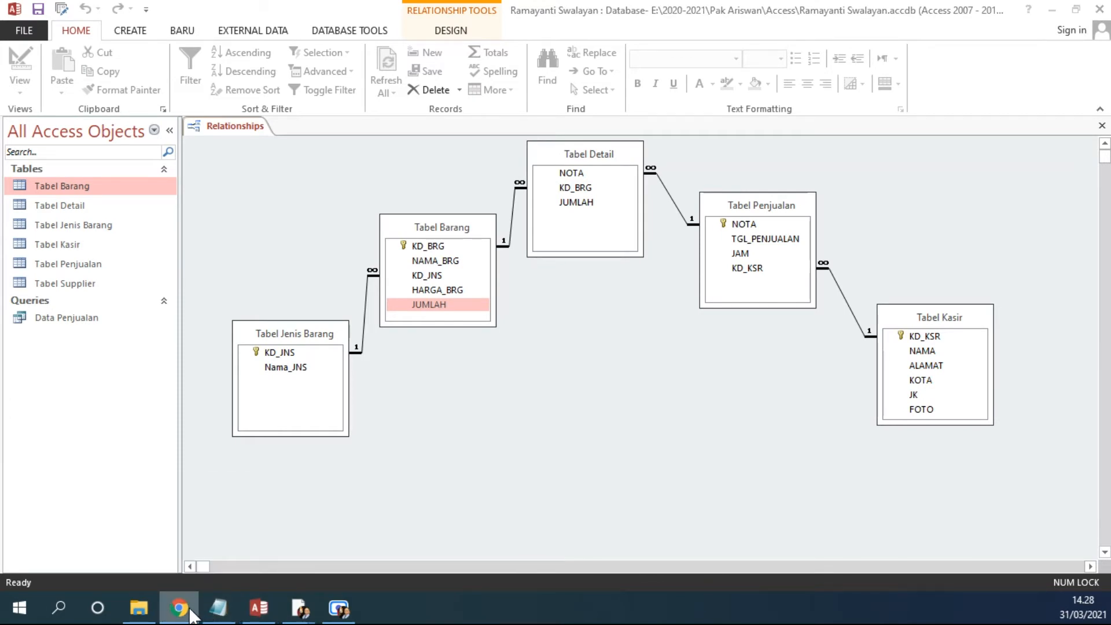
right_click(191, 613)
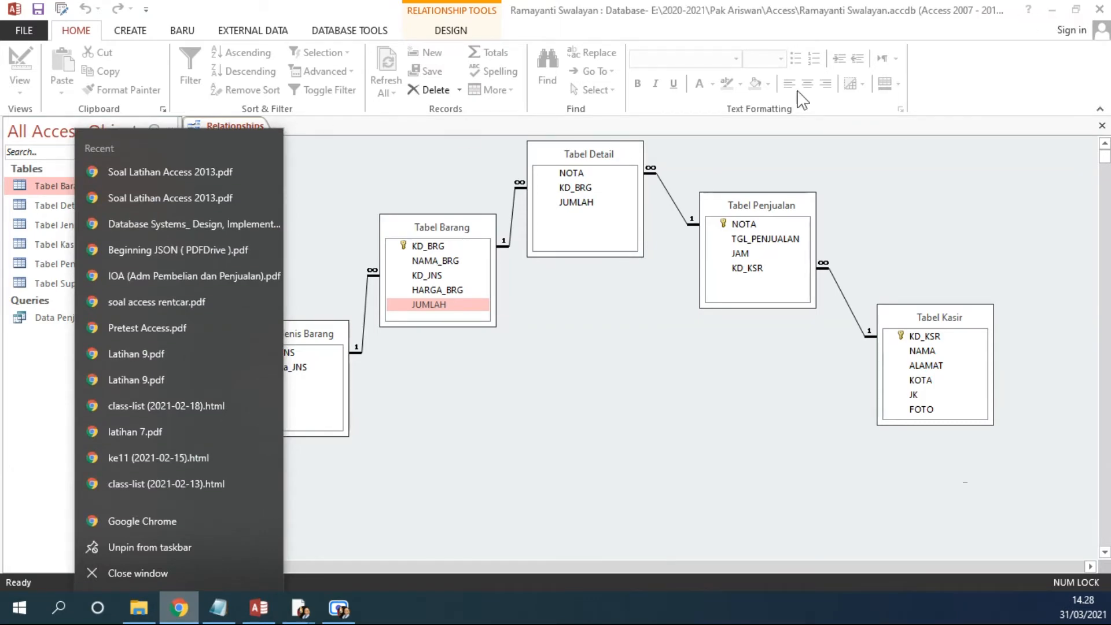
left_click(1054, 9)
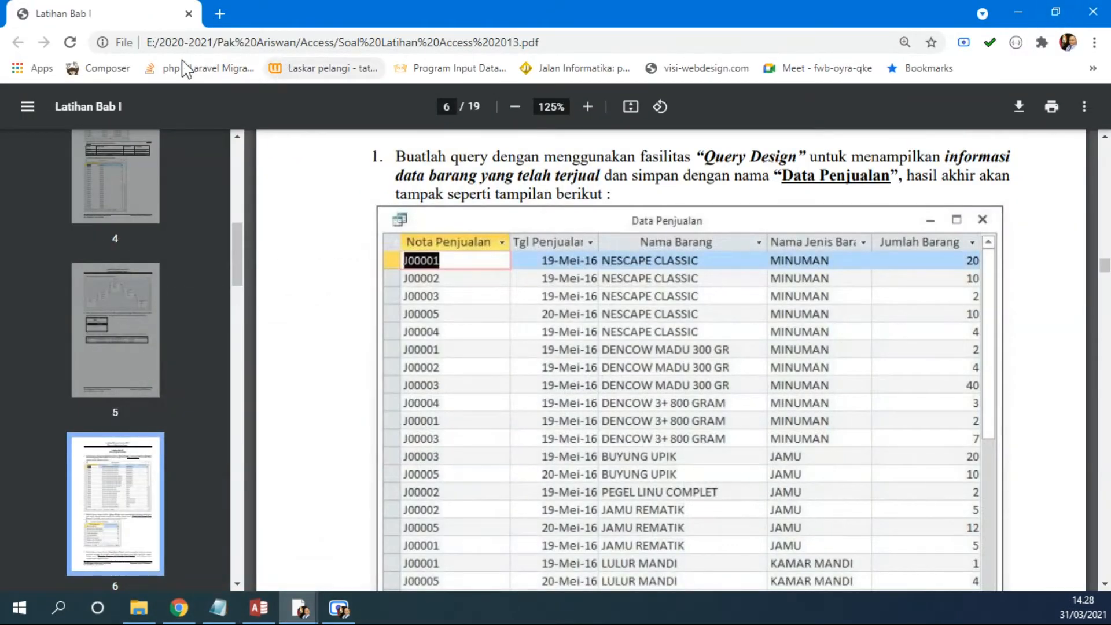
left_click(221, 13)
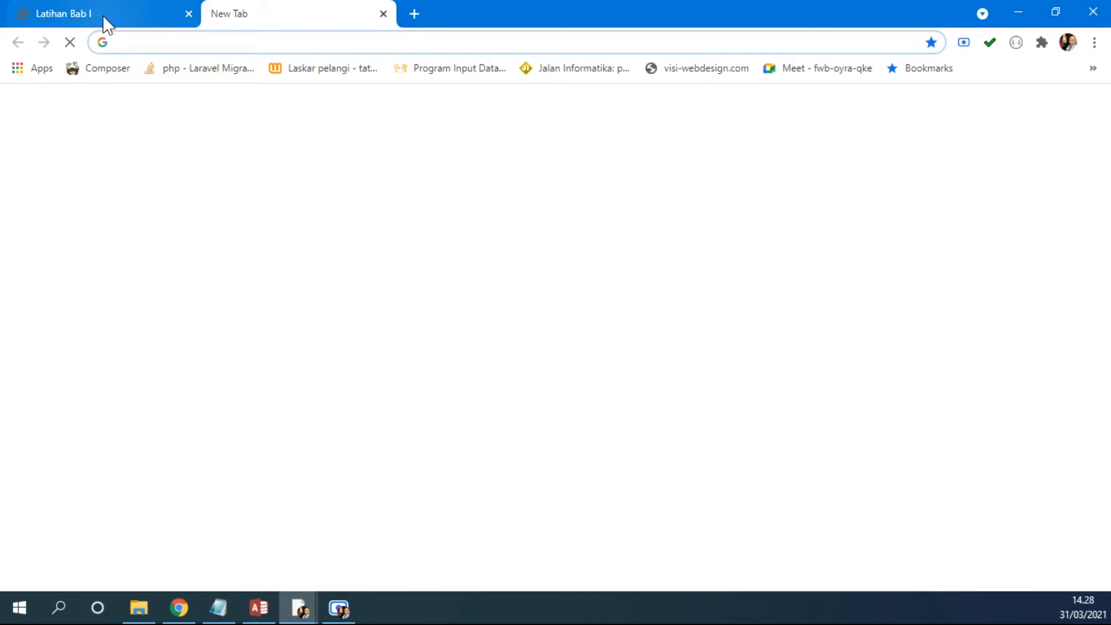
left_click(103, 15)
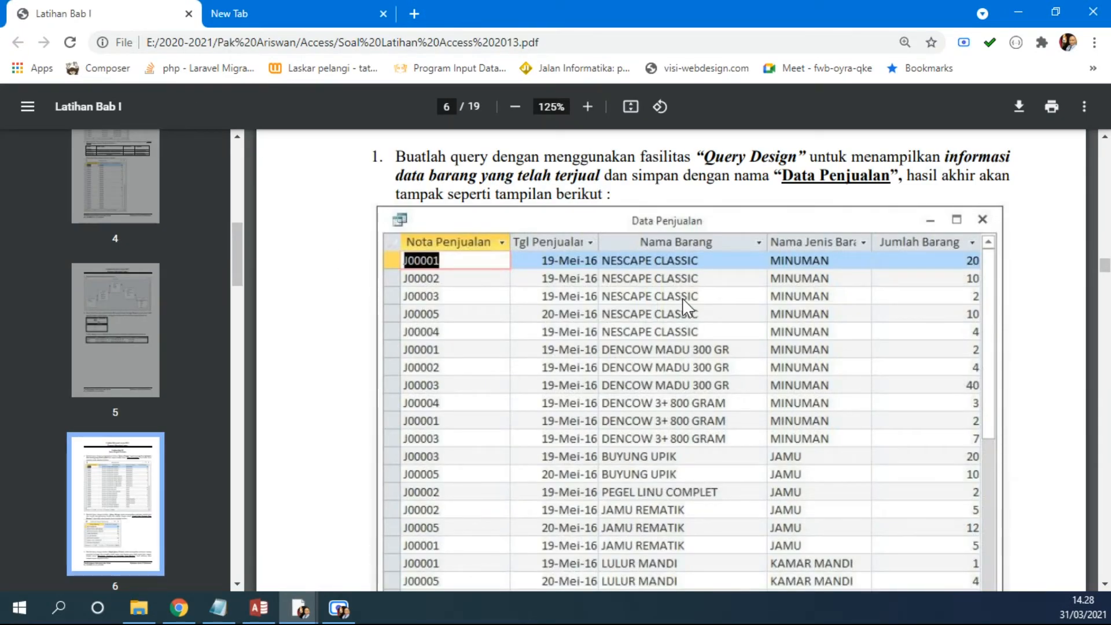
scroll(683, 298, "down", 10)
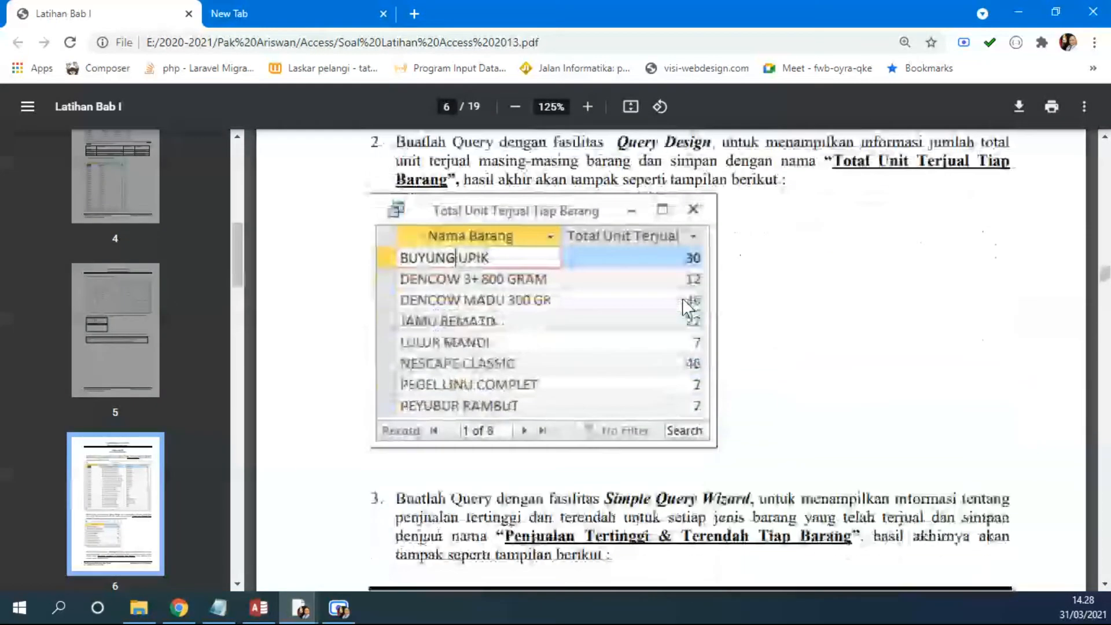
scroll(666, 303, "up", 2)
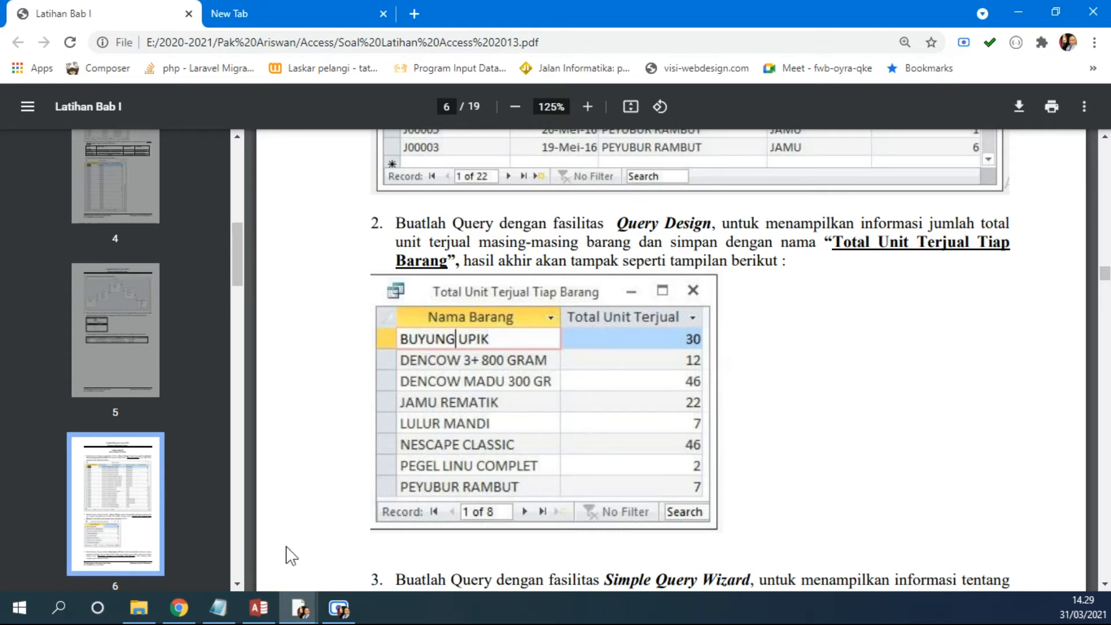
Step: Return to Access and inspect the NAMA_BRG and JUMLAH fields in the Relationships diagram
left_click(259, 608)
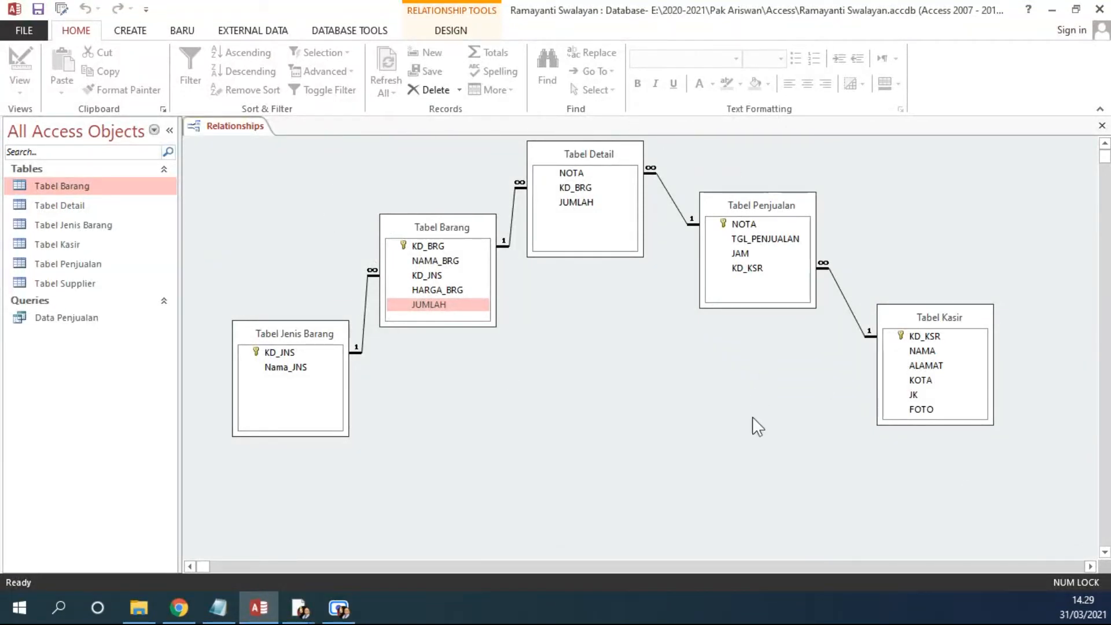
left_click(413, 263)
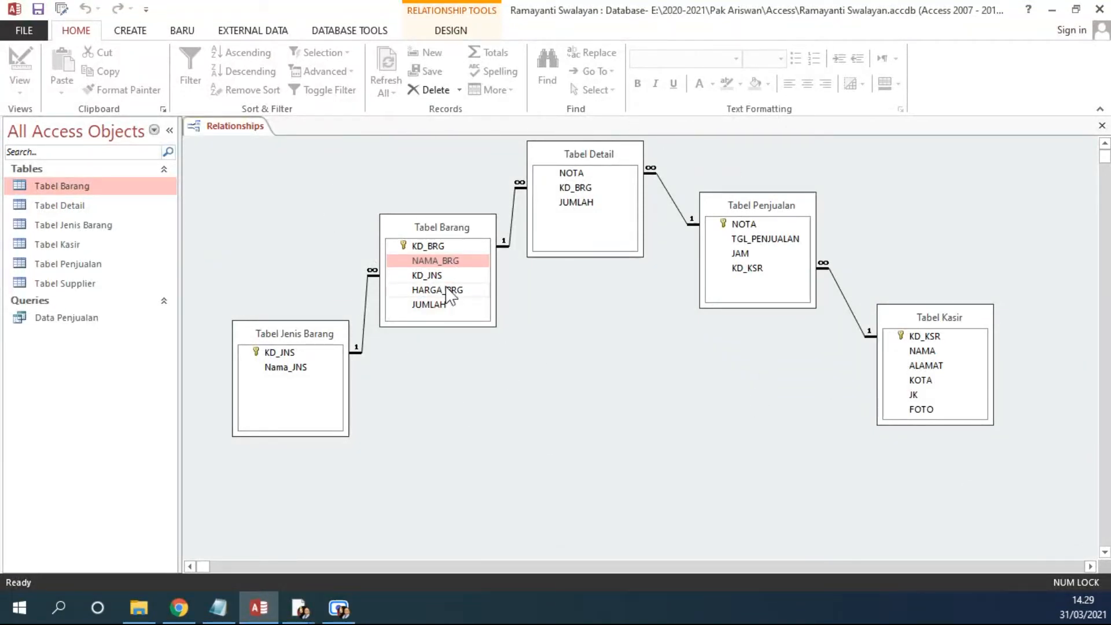
left_click(588, 202)
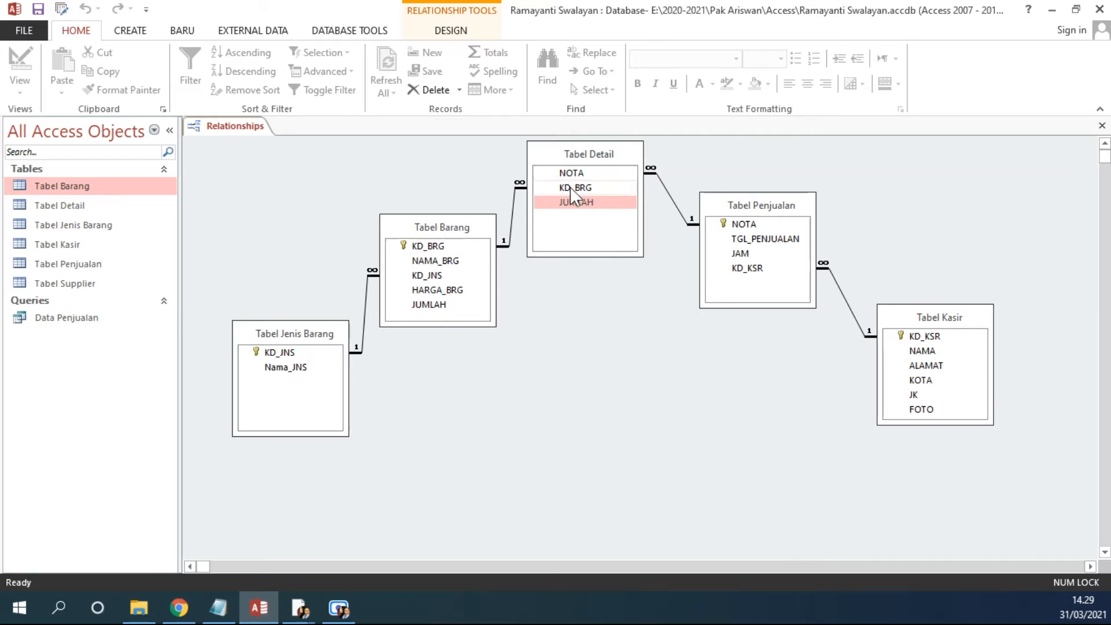
Step: Start a new query in Query Design and add Tabel Barang and Tabel Detail to it
left_click(132, 34)
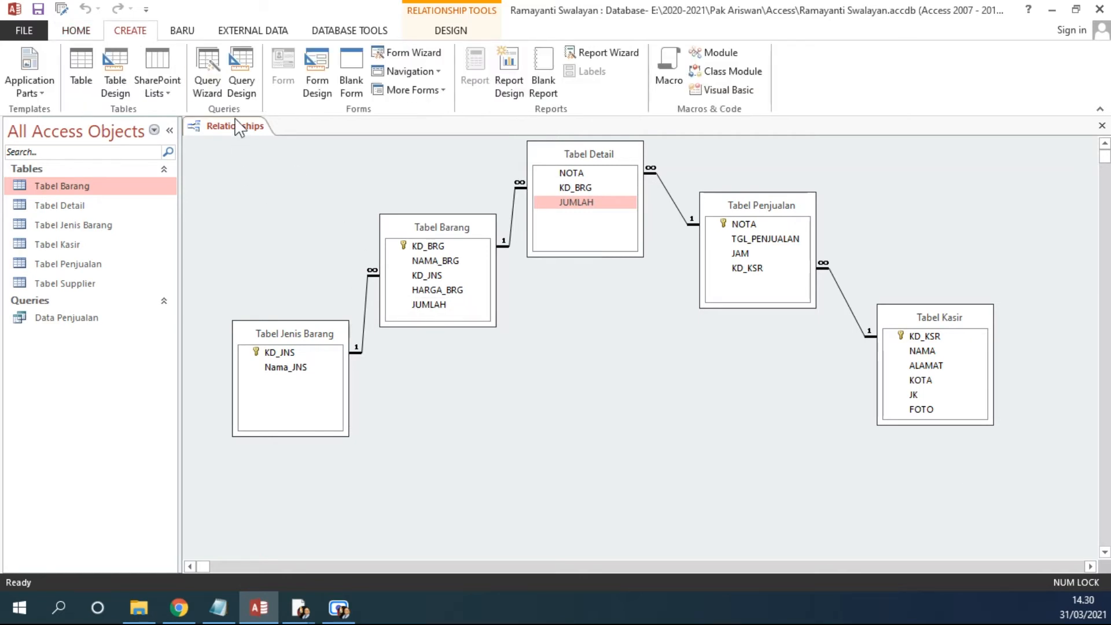
left_click(241, 60)
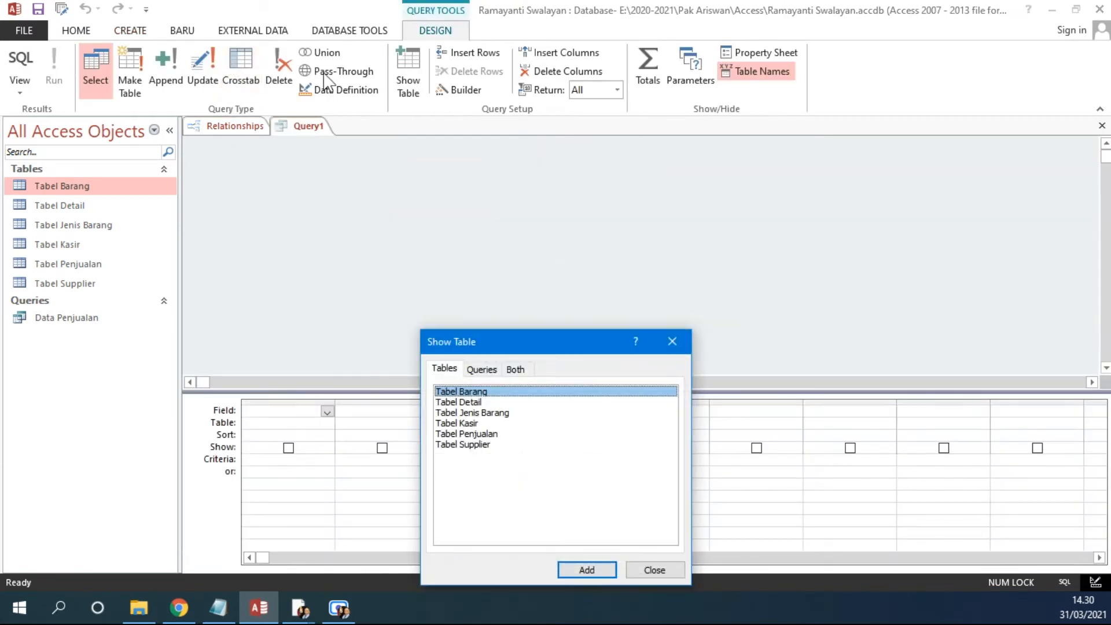
left_click_drag(575, 342, 640, 179)
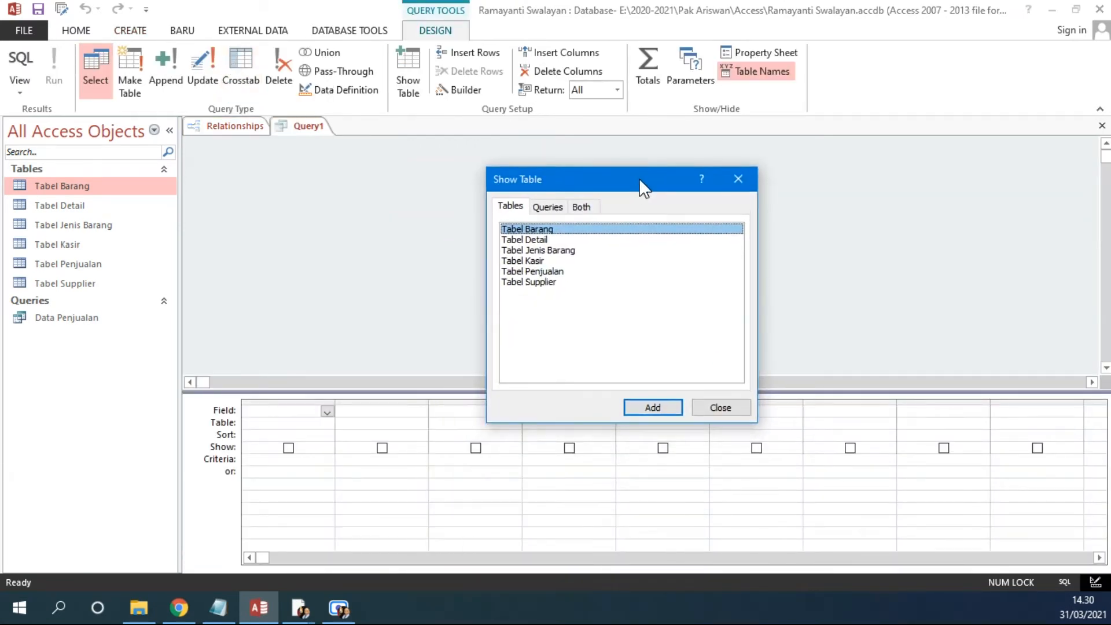
double_click(546, 230)
double_click(544, 240)
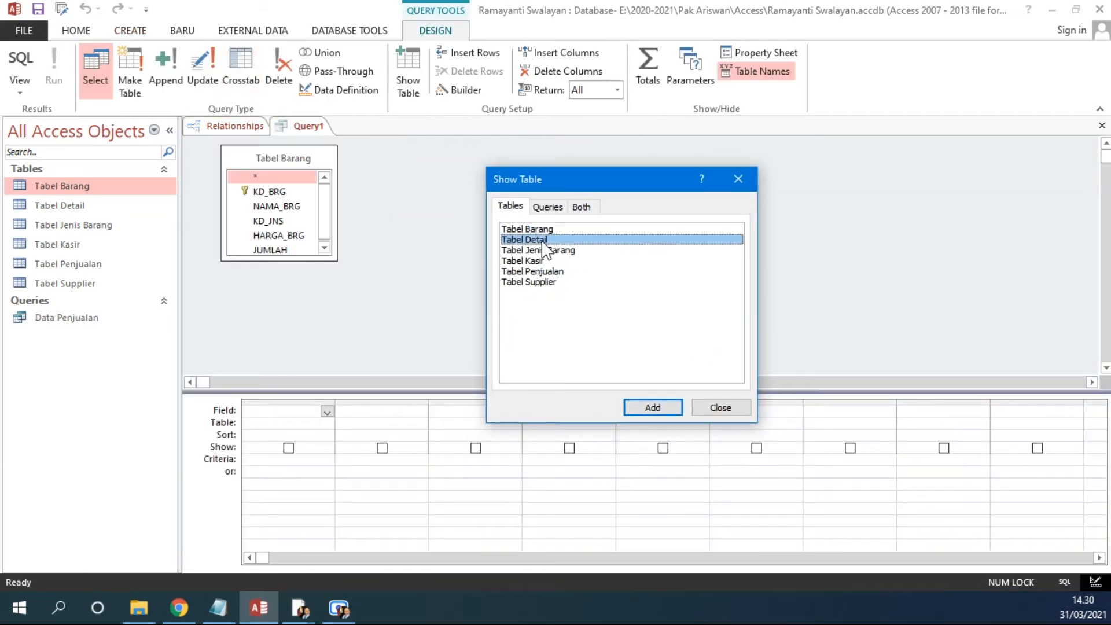
left_click(739, 179)
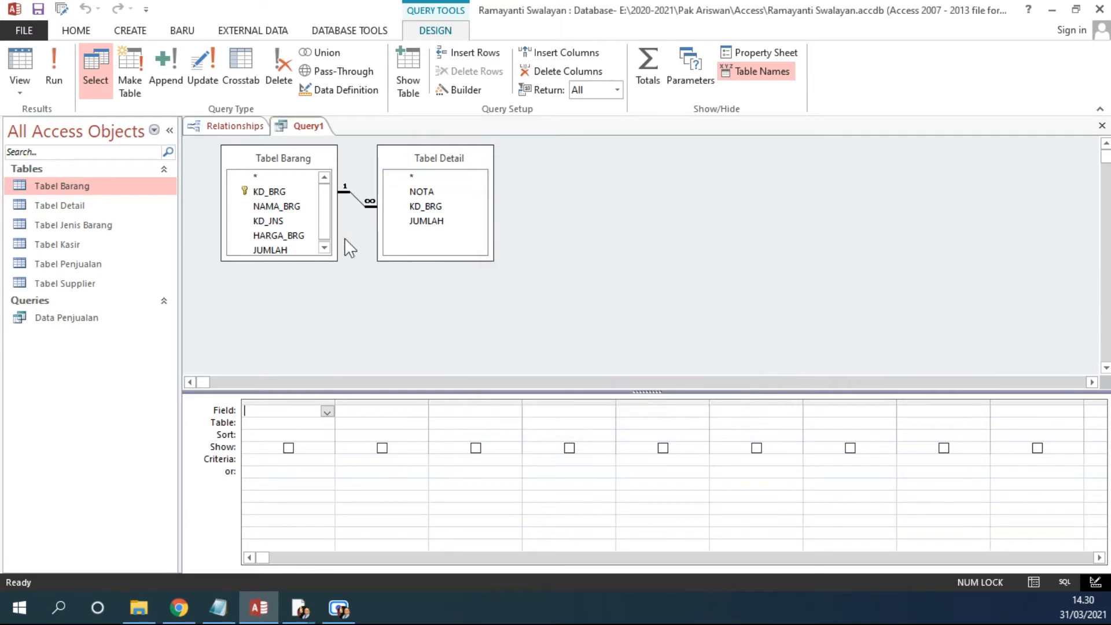
Step: Add the NAMA_BRG field from Tabel Barang and JUMLAH from Tabel Detail to the query grid
double_click(277, 207)
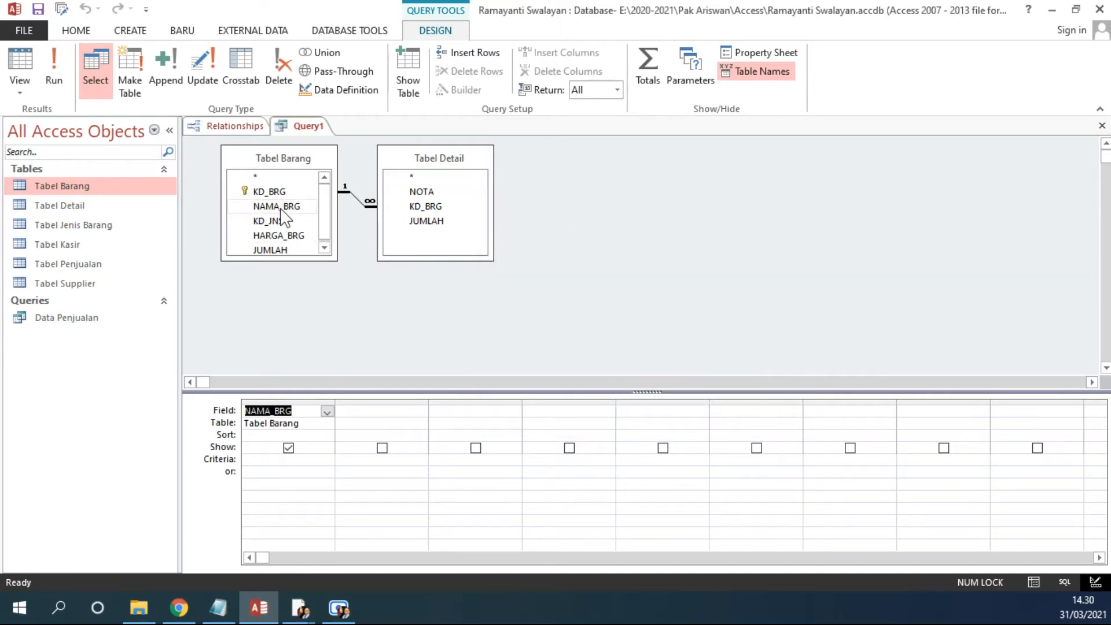
left_click(426, 222)
double_click(426, 222)
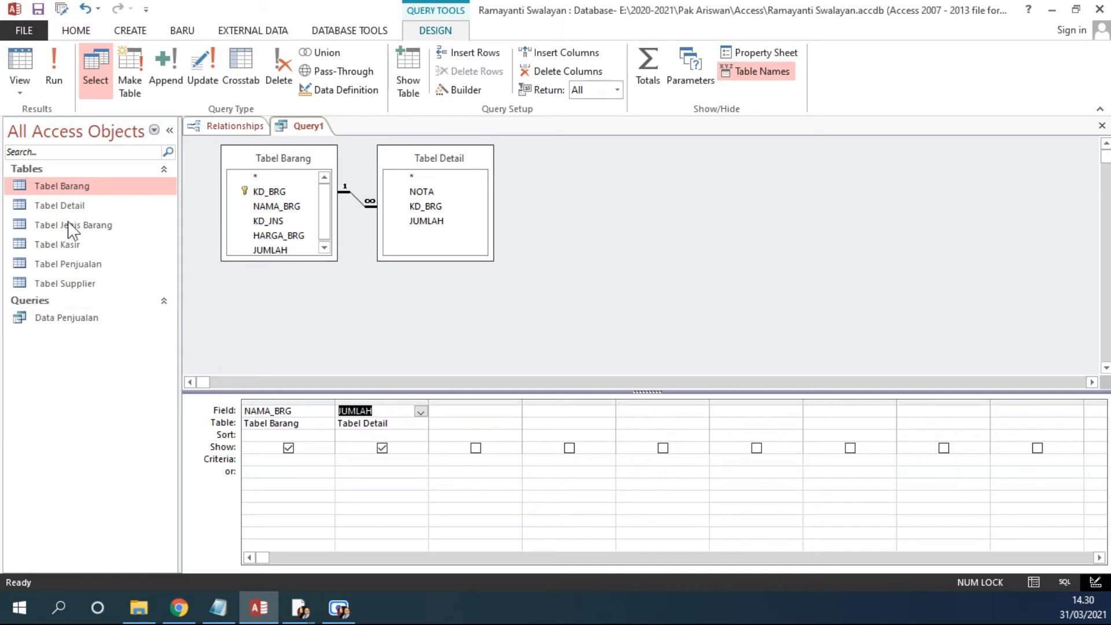
Step: Run the query and widen the Nama Barang and Jumlah Barang columns in the datasheet
left_click(55, 64)
left_click_drag(337, 145, 363, 144)
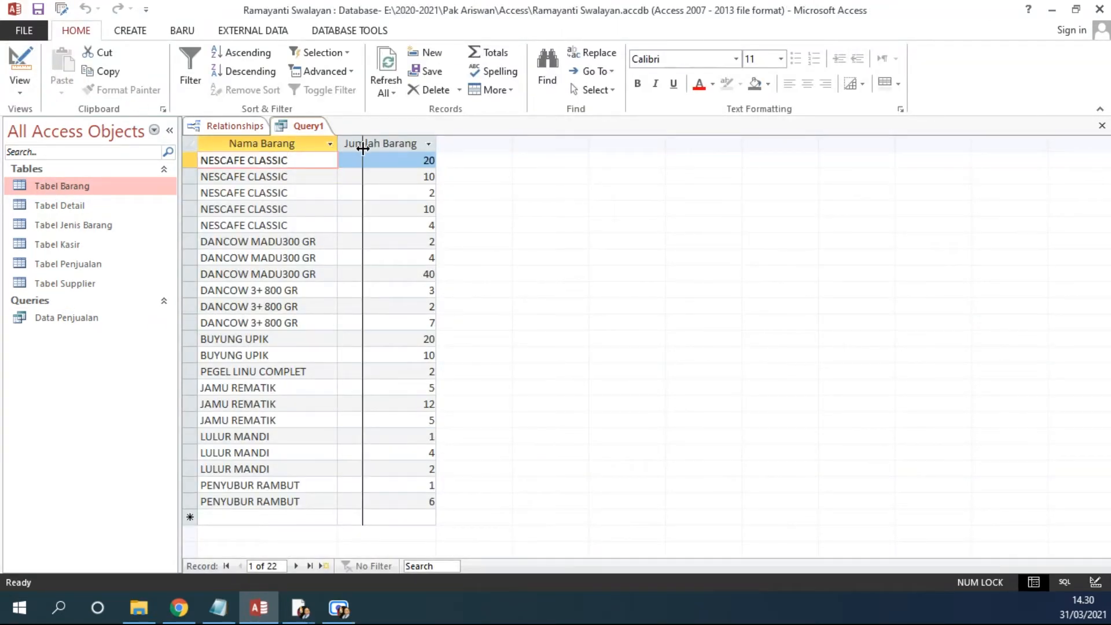
left_click_drag(463, 141, 505, 141)
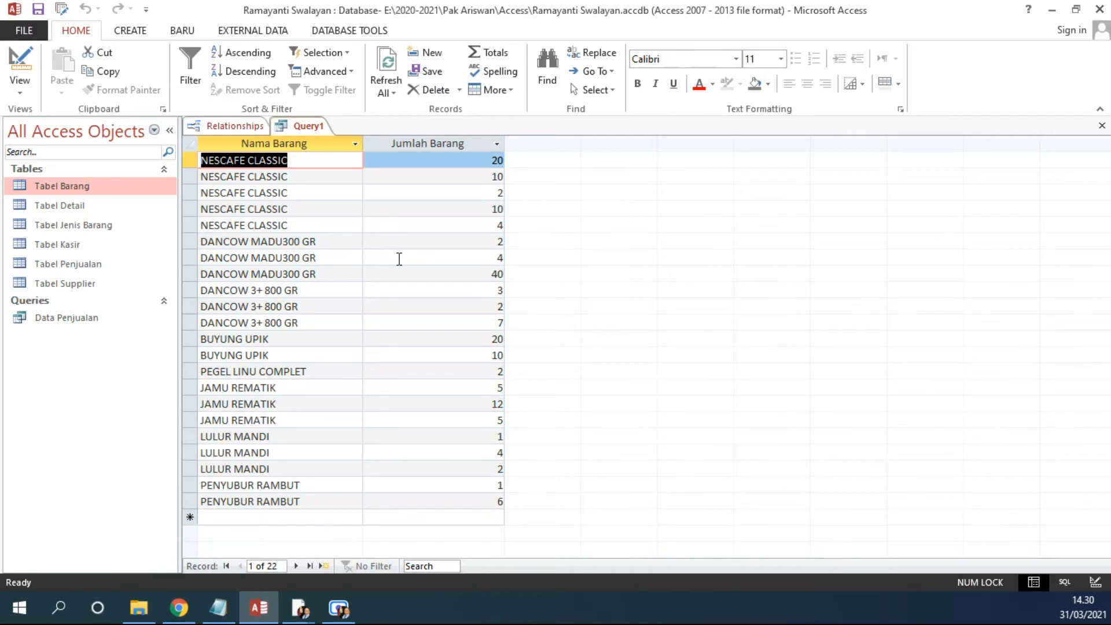
Step: Switch to Notepad and add the list item "2. Grouping Query" under JENIS - JENIS QUERY
left_click(218, 607)
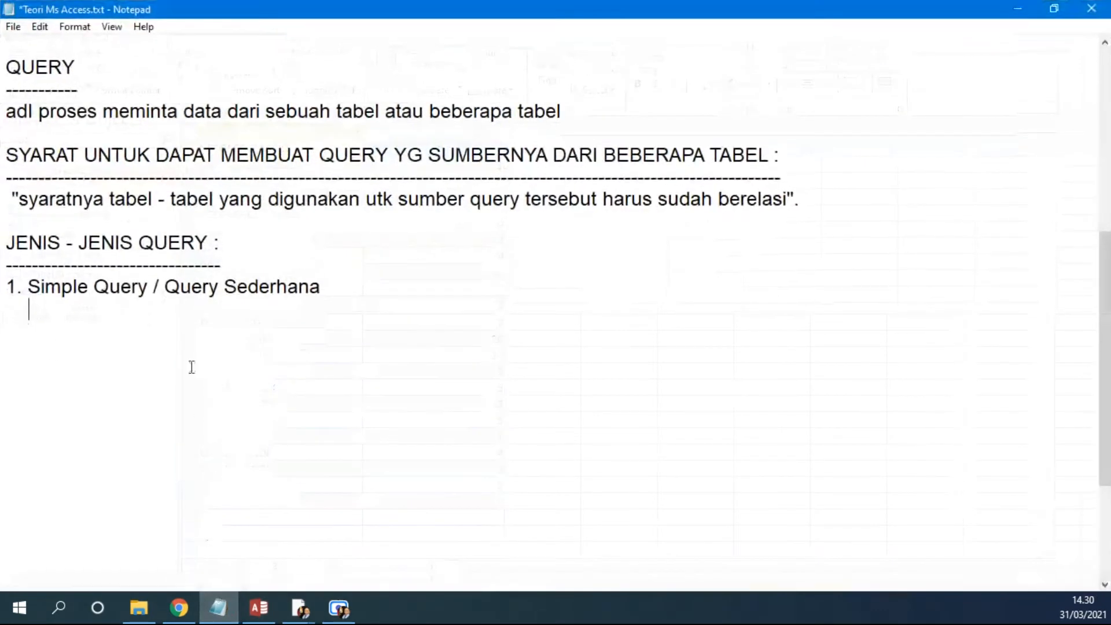
key("BackSpace")
key("BackSpace")
key("BackSpace")
type("2. Q")
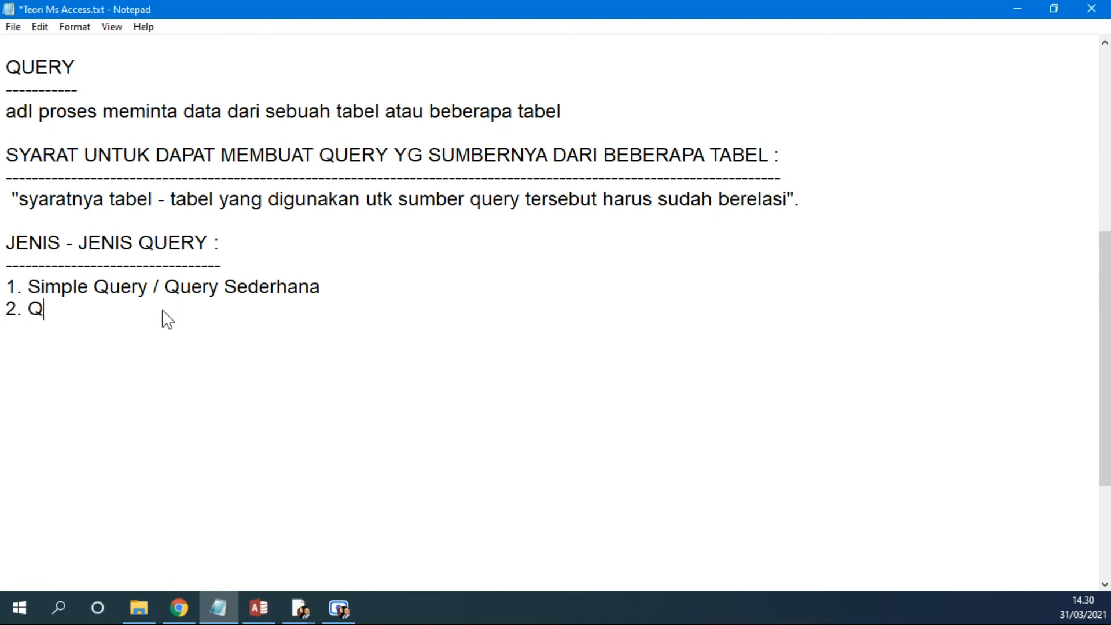
key("BackSpace")
type("Grouping Q")
type("uery")
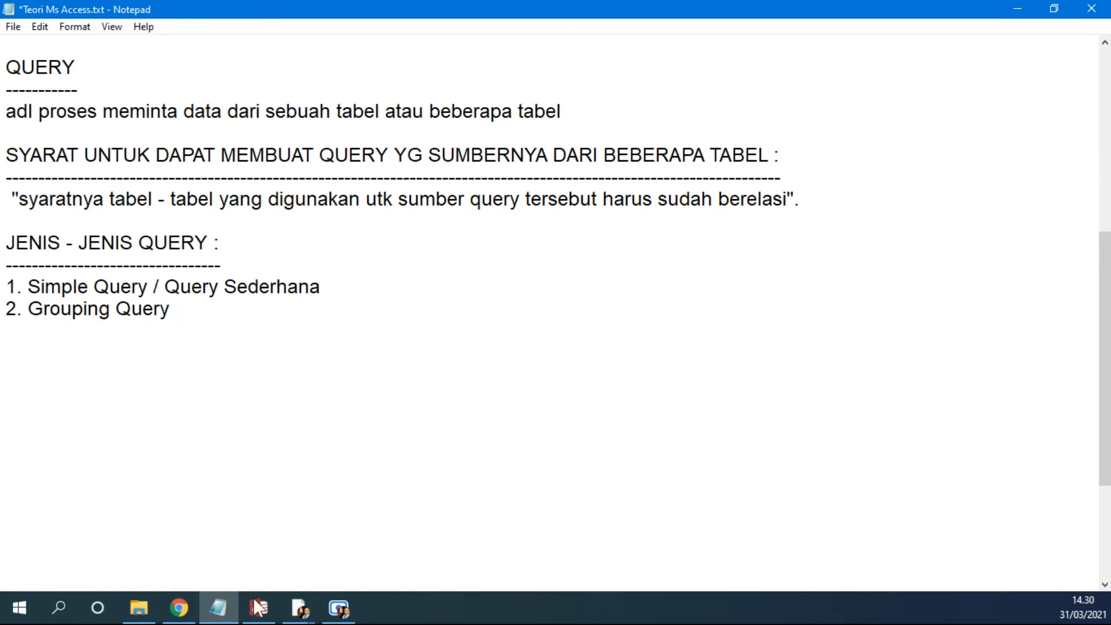
mouse_move(226, 615)
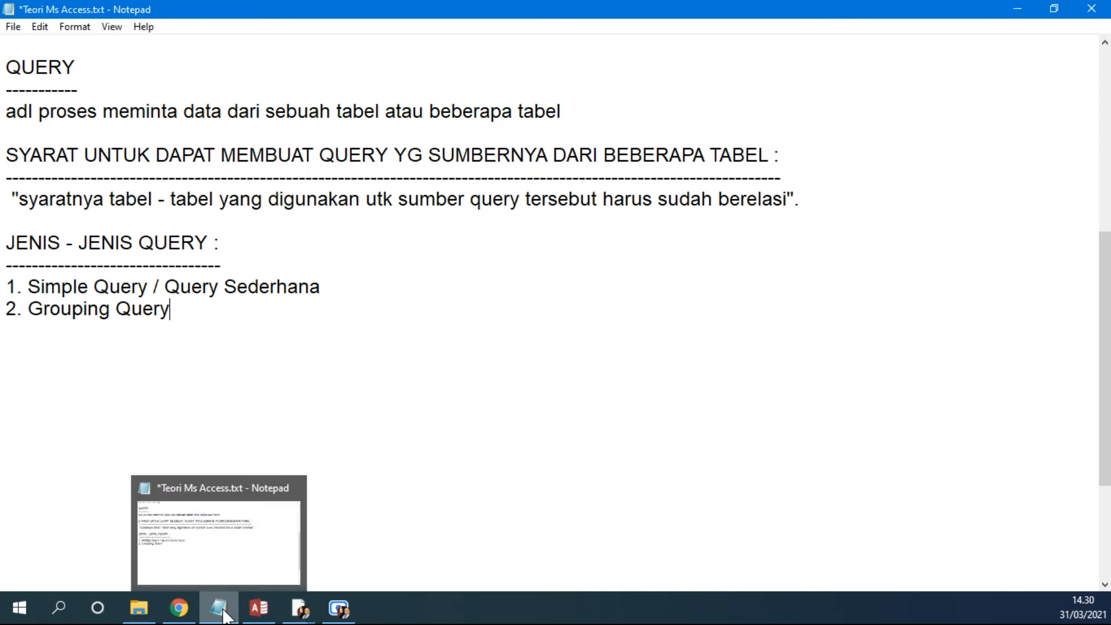
Step: Under Grouping Query, add the note line "digunakan untuk mencari TOTAL ( sum, average, max, min, count)"
key("Return")
type("digunakan untuk mencari to")
key("BackSpace")
key("BackSpace")
type("TOTAL ( sum, ")
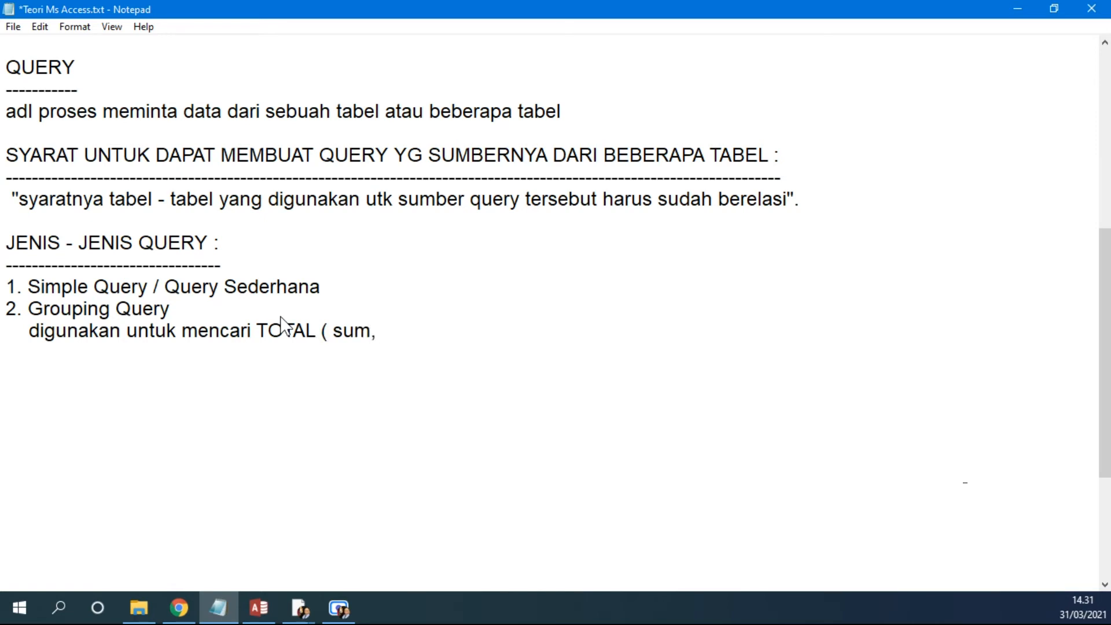
type("averag")
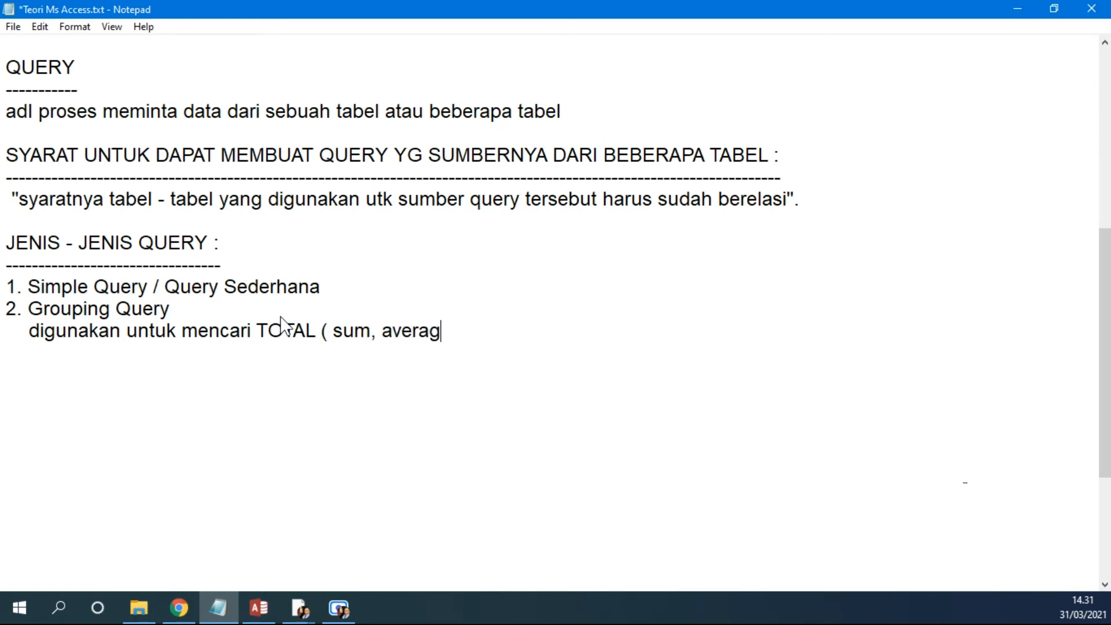
type("e, max, min, co")
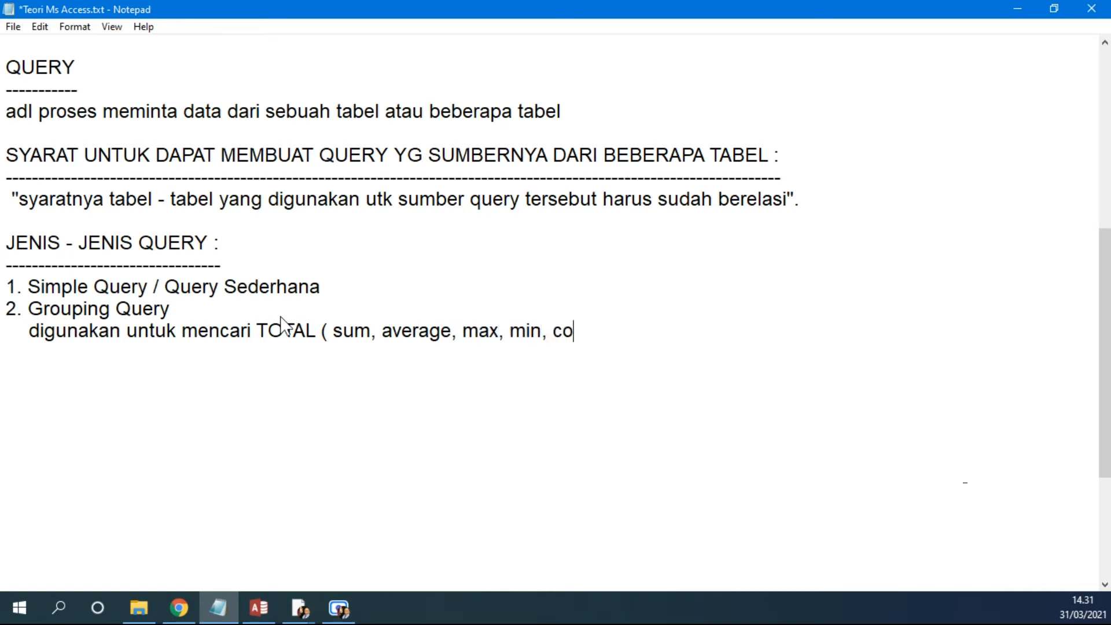
type("unt)")
Step: Return to the Access query in Design View, turn on Totals, and set the JUMLAH field's total to Sum
left_click(258, 608)
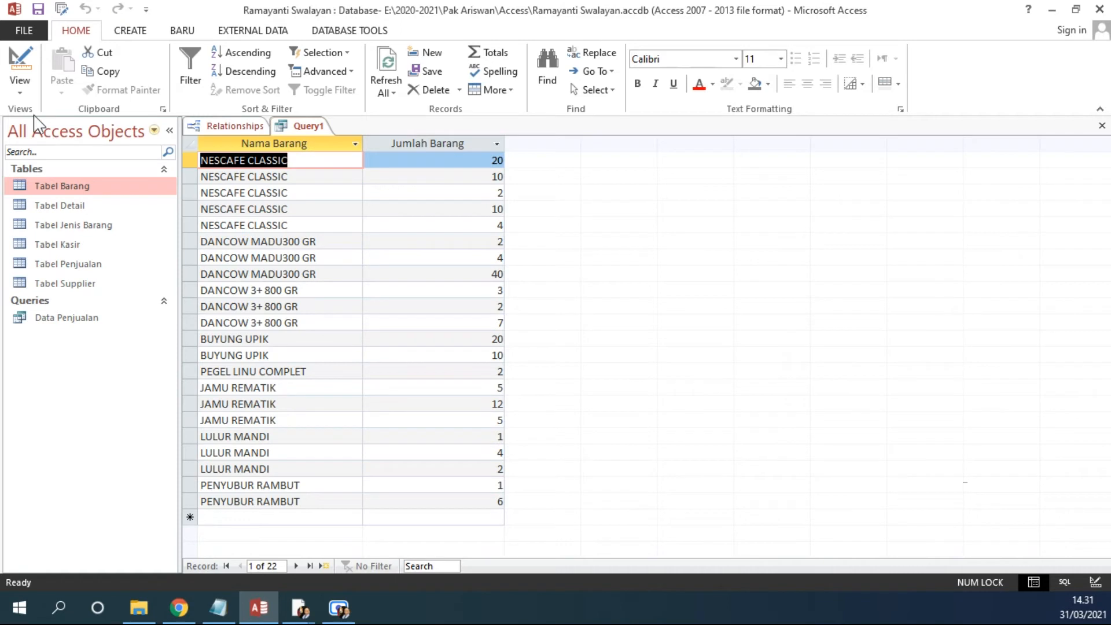
left_click(20, 81)
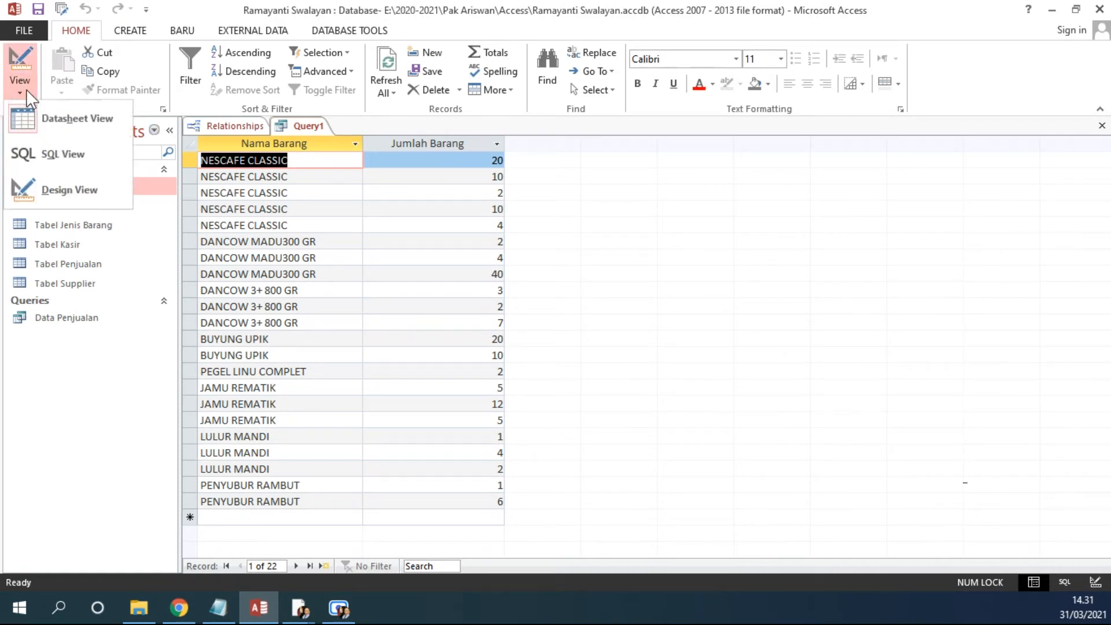
left_click(67, 197)
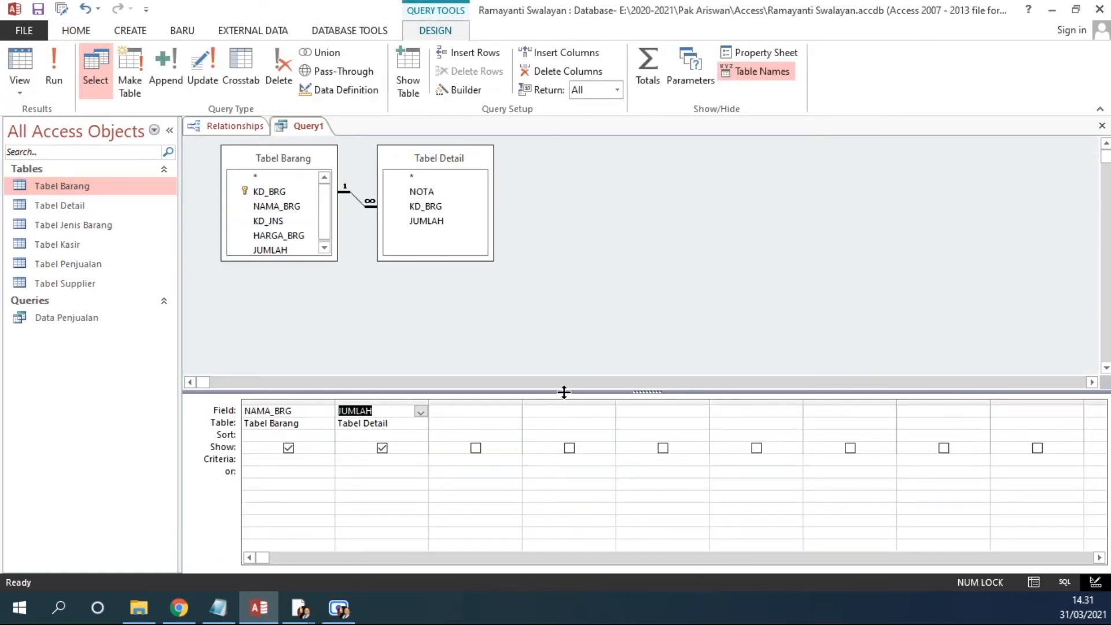
left_click(651, 74)
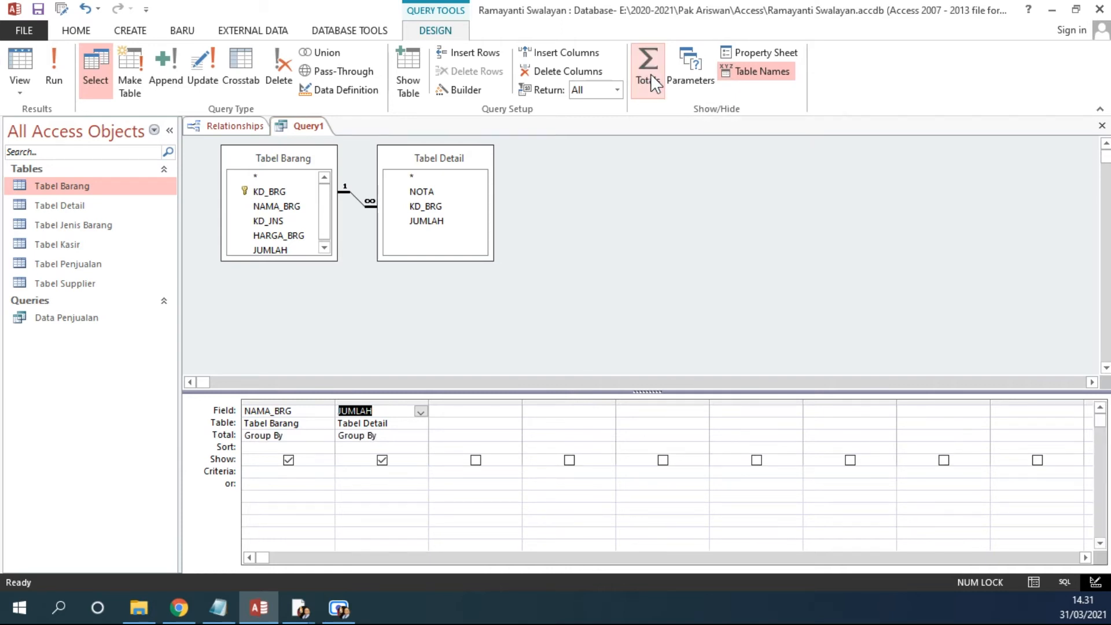
left_click(384, 435)
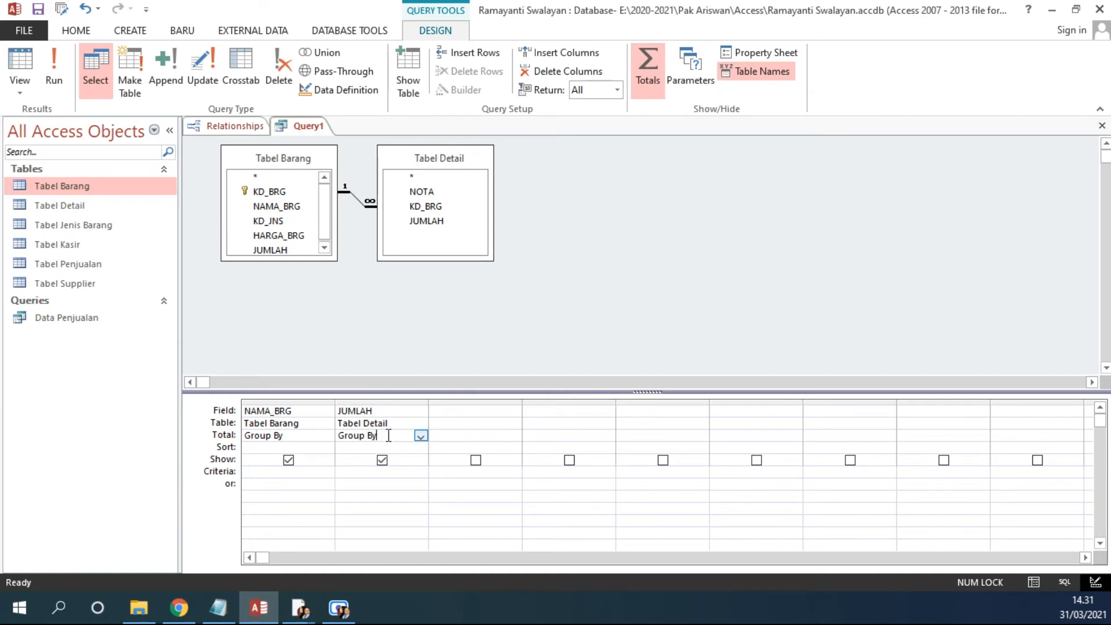
left_click(419, 436)
left_click(381, 457)
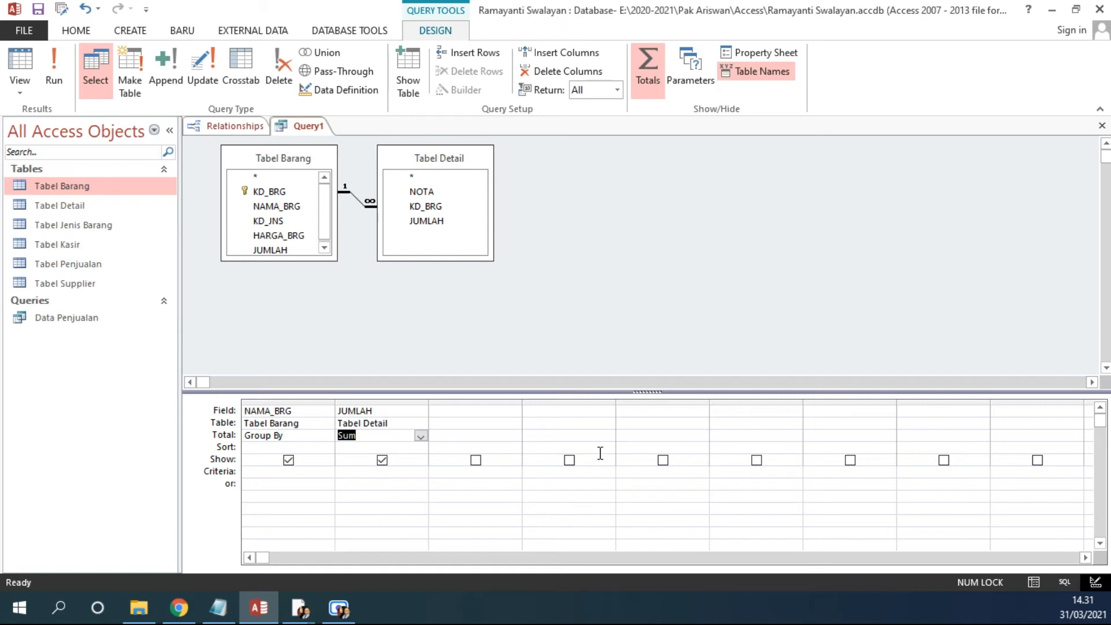
Step: Run the grouped query and inspect the summed quantity per item in the datasheet
left_click(49, 73)
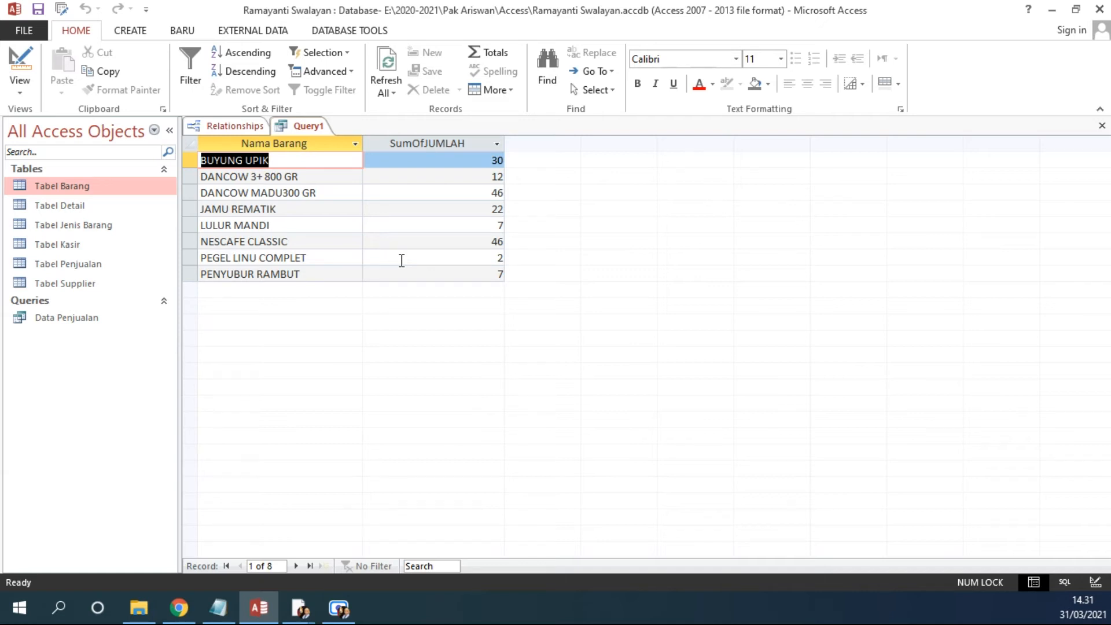
left_click(305, 244)
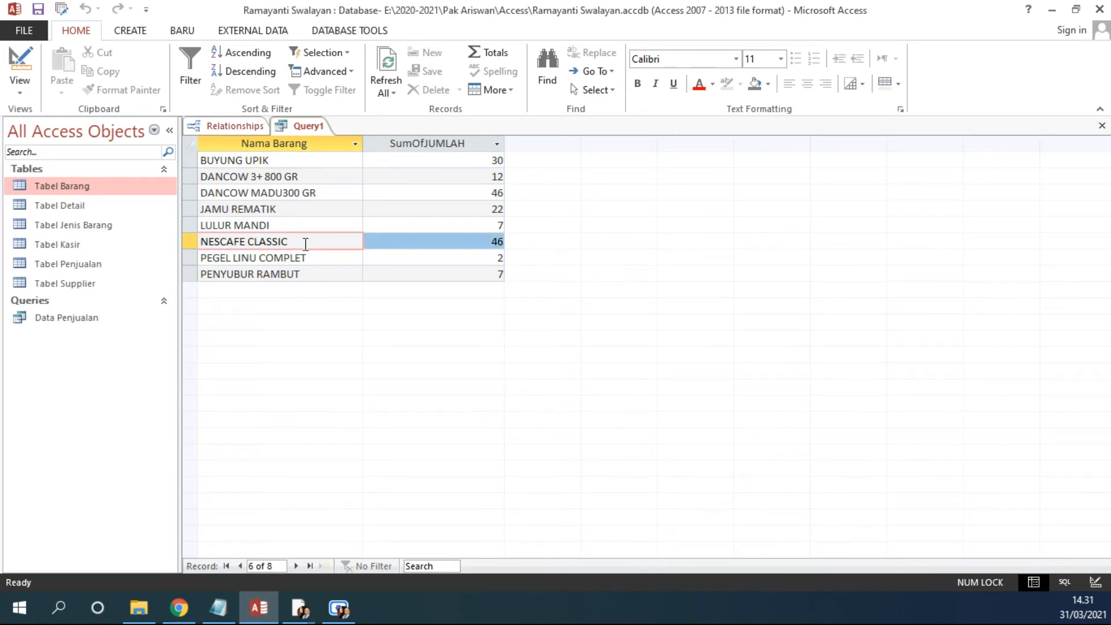
left_click(194, 242)
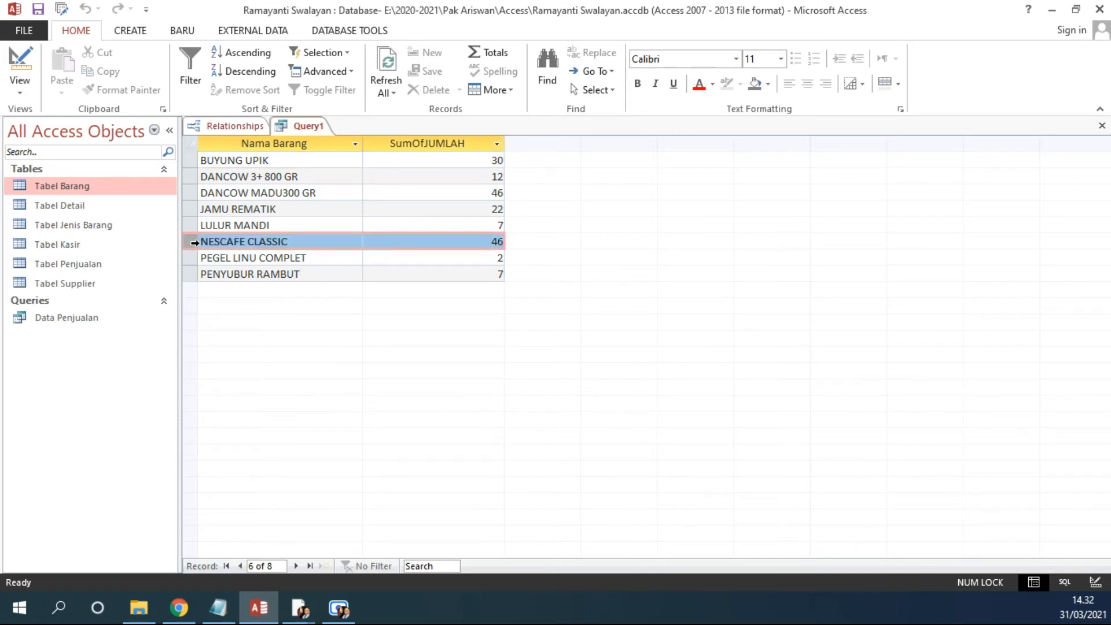
left_click(291, 241)
left_click_drag(494, 241, 512, 251)
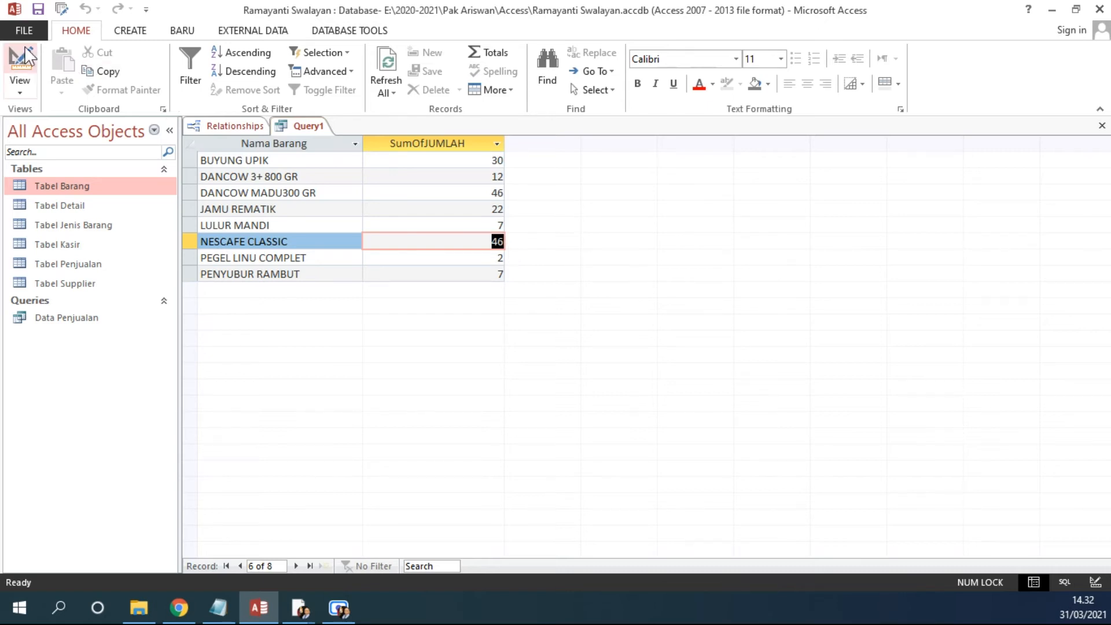
Step: Switch back to Design View and open the exercise PDF to view the expected Total Unit Terjual Tiap Barang result
left_click(20, 62)
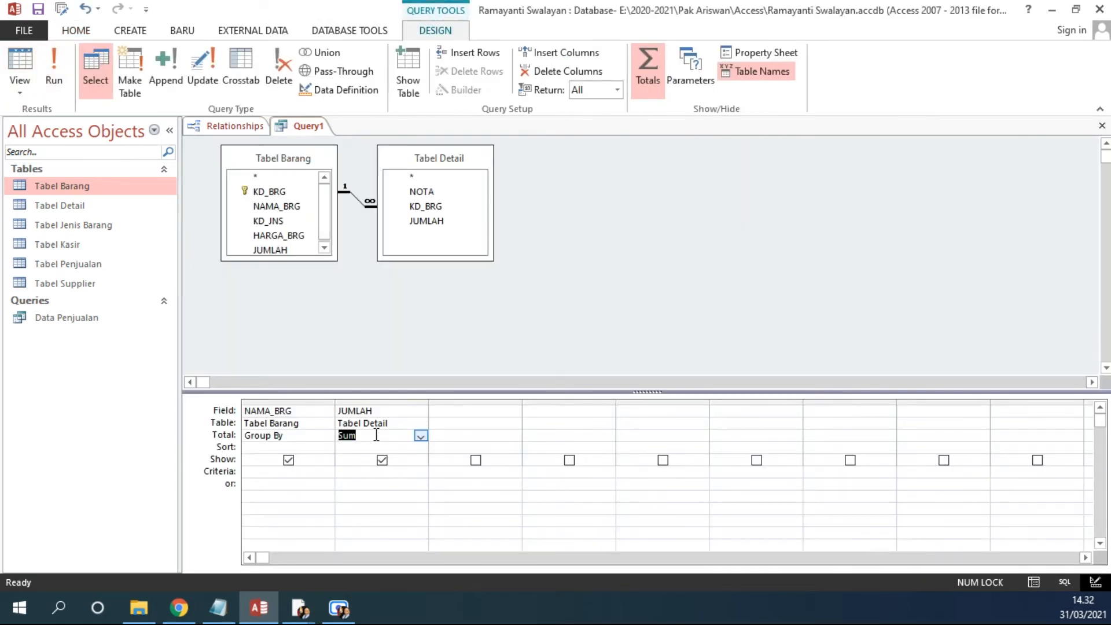
left_click(181, 607)
right_click(180, 607)
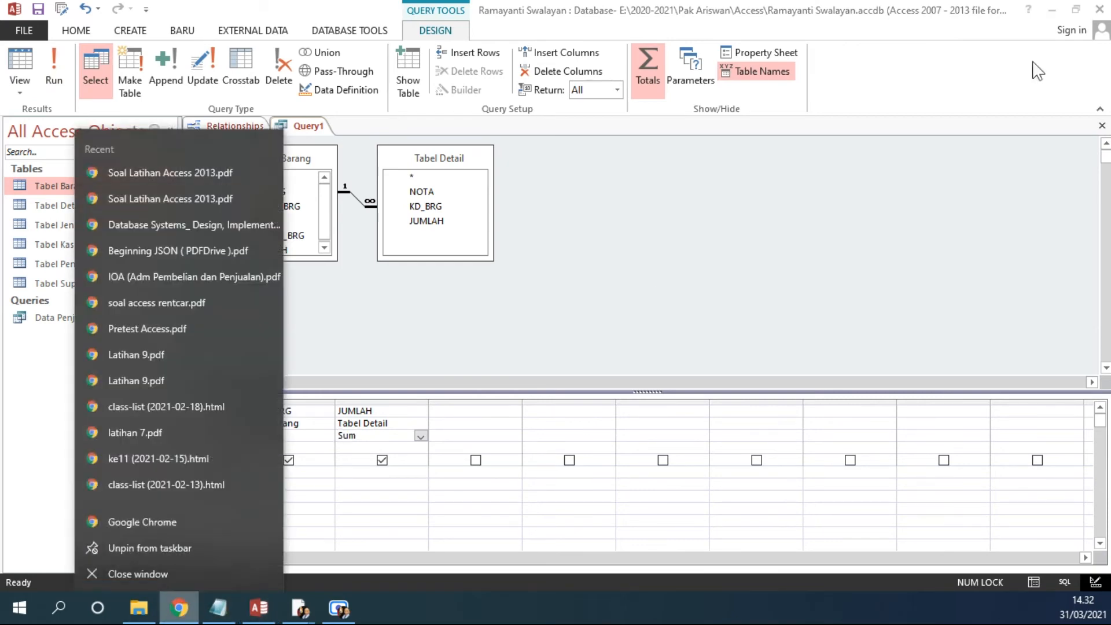
left_click(1052, 10)
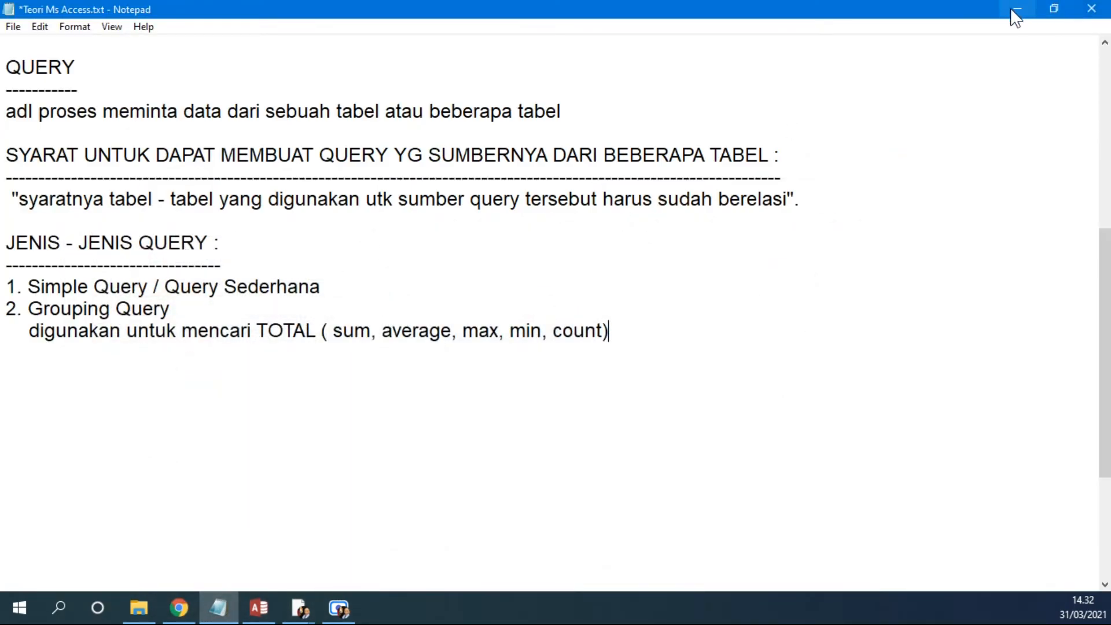
left_click(1012, 11)
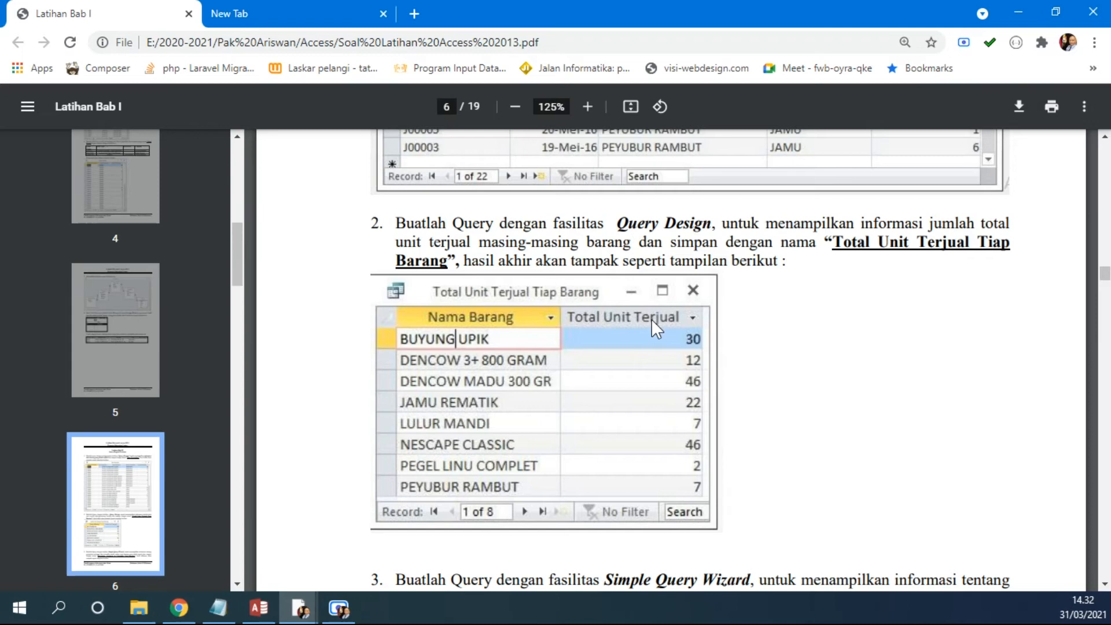
Step: Return to Access, run the query once more, and go back to Design View
left_click(258, 608)
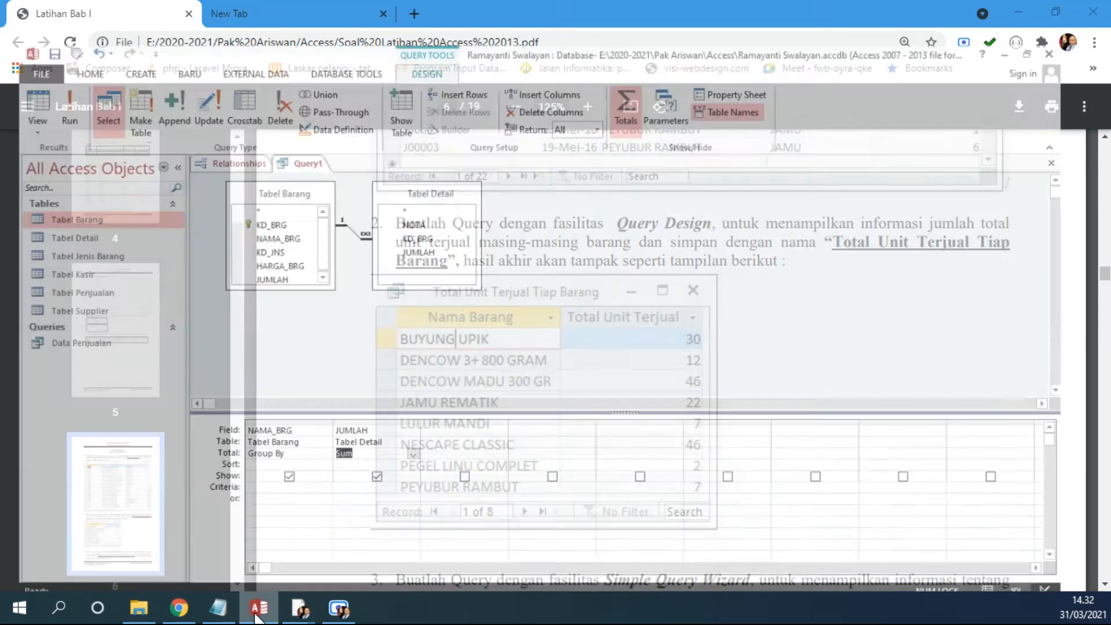
left_click(54, 66)
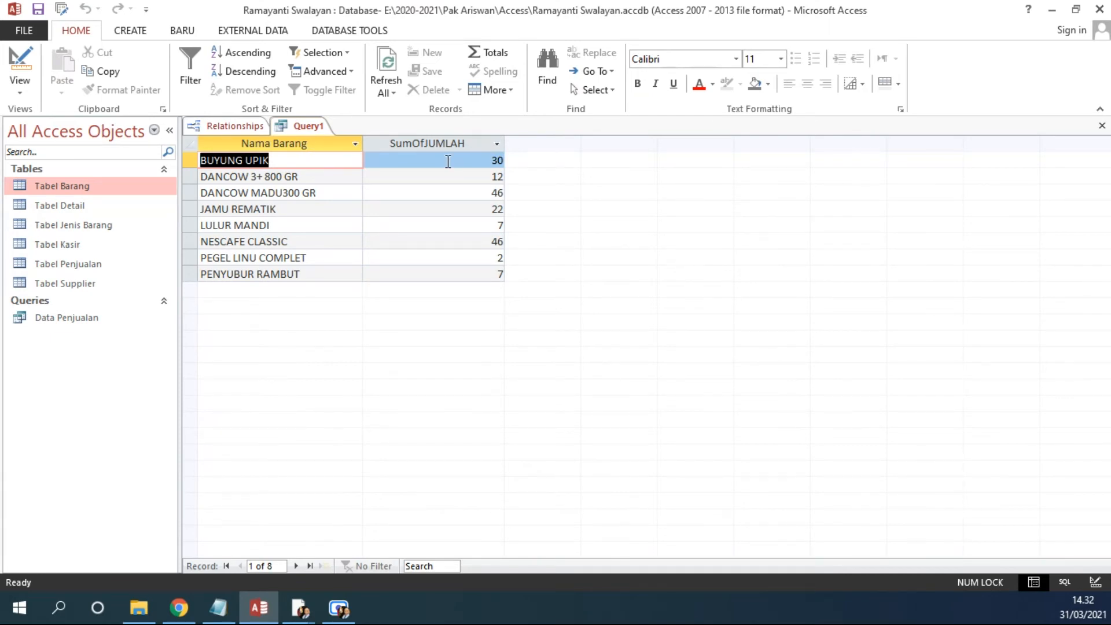
left_click(23, 64)
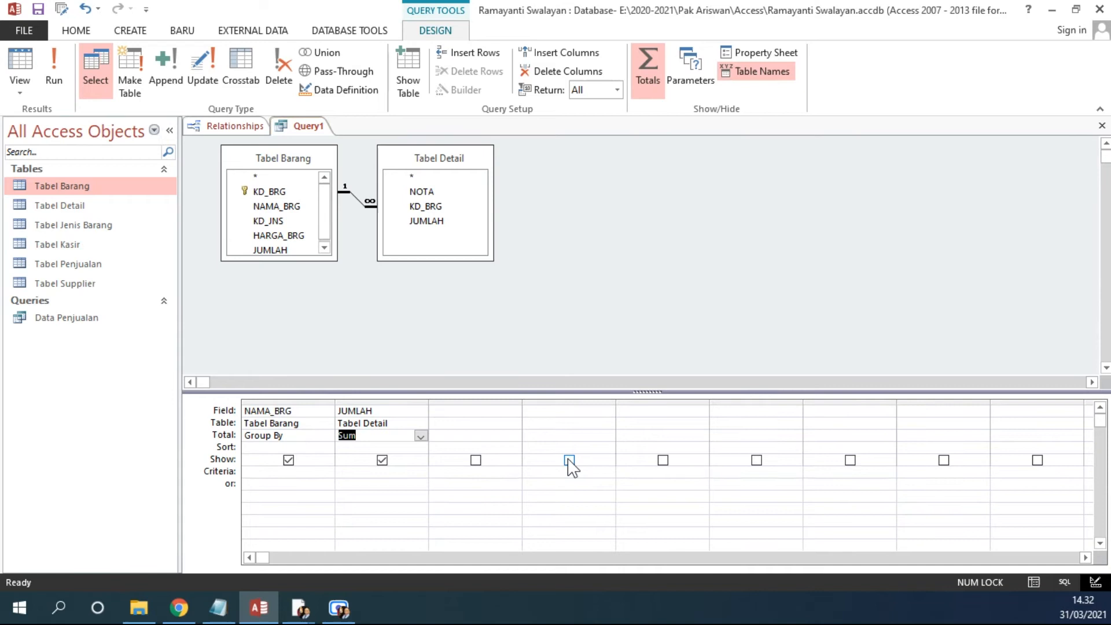
Step: Set the JUMLAH field's Caption property to Total Unit Terjual and run the query
right_click(394, 405)
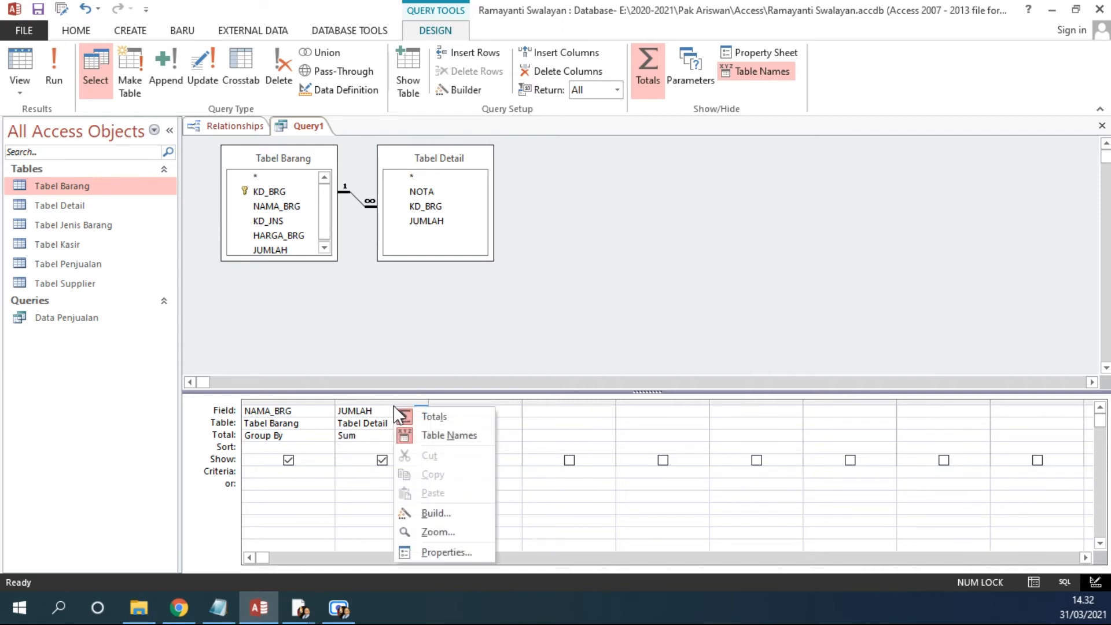
left_click(470, 553)
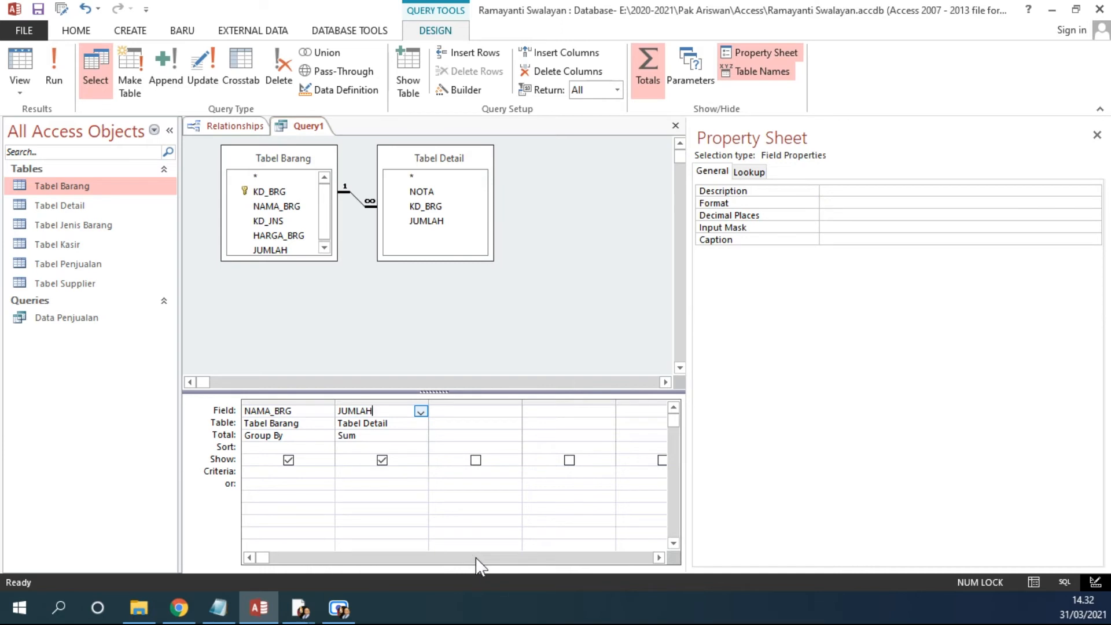
left_click(804, 242)
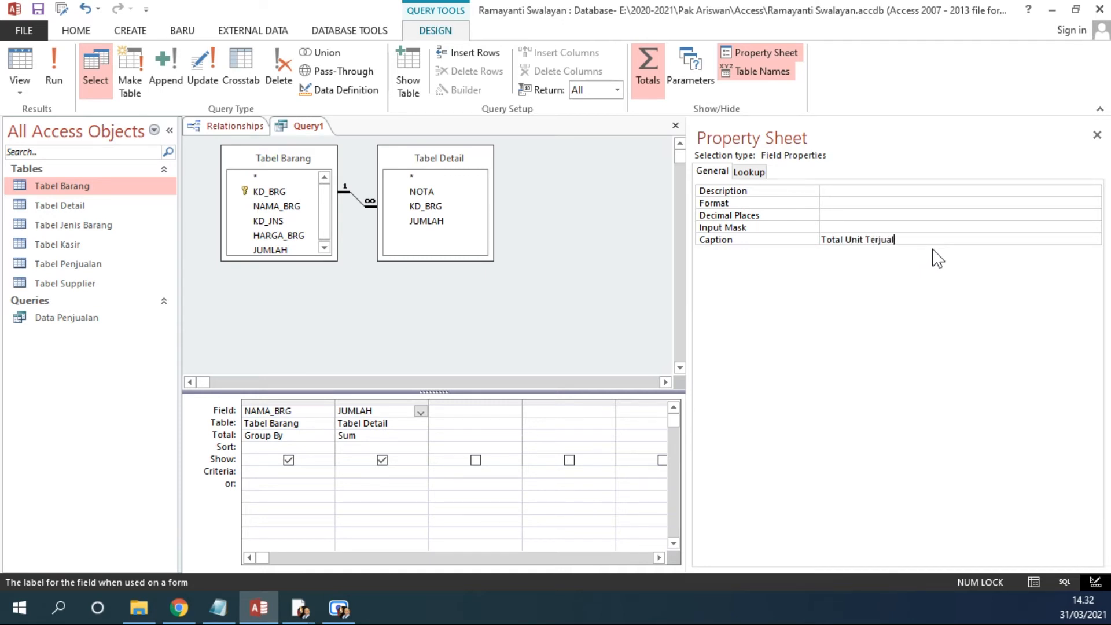
key("Return")
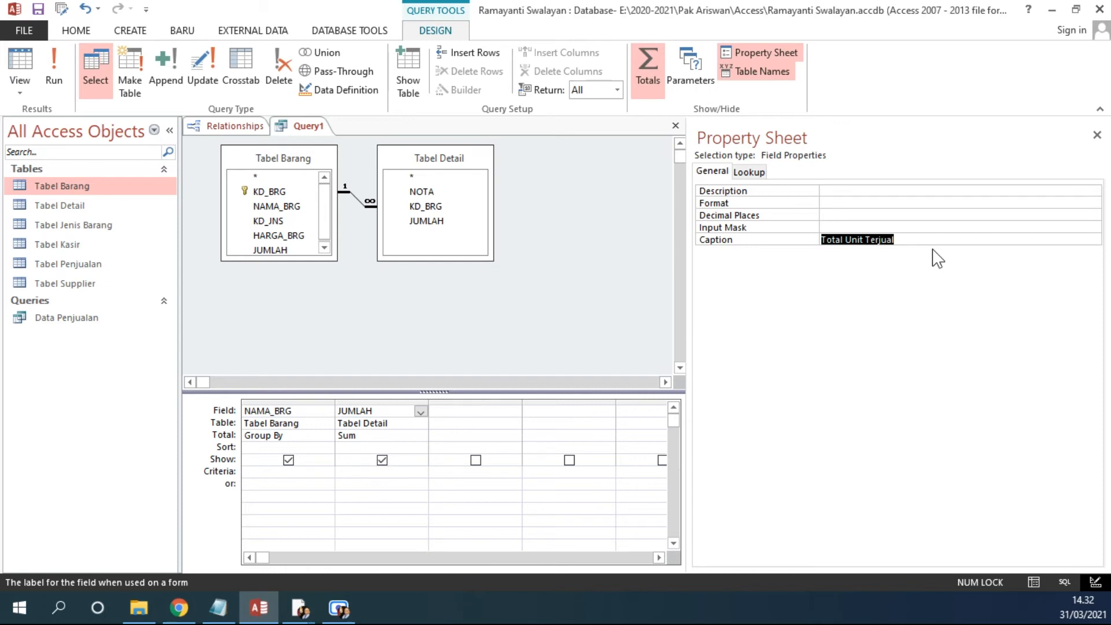
left_click(60, 64)
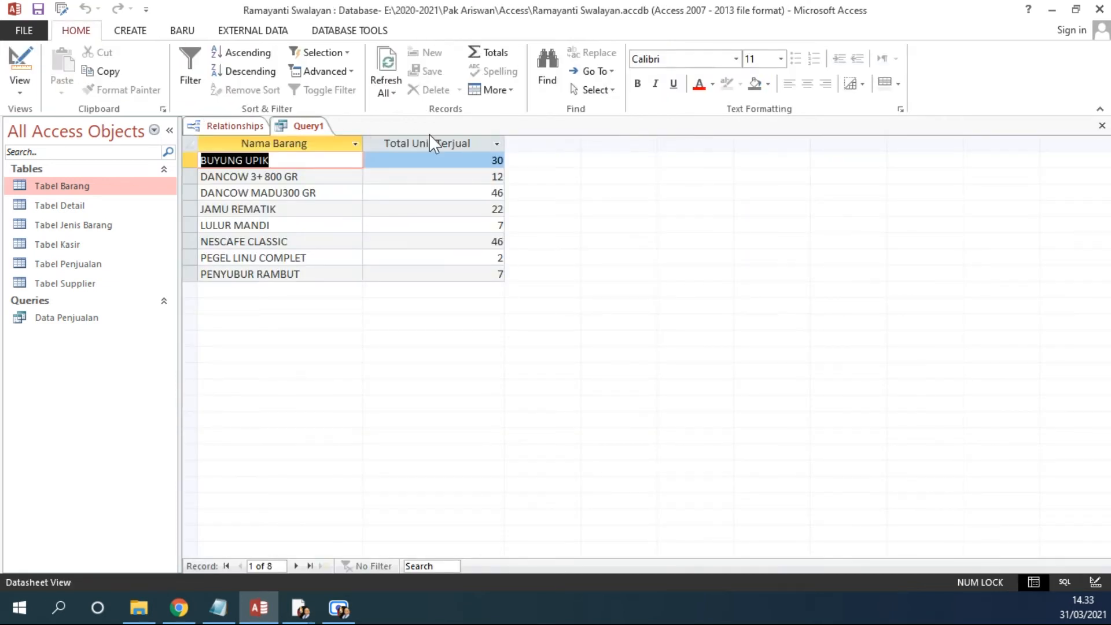
Step: Clear the Caption property of the JUMLAH field, run the query, and return to Design View
left_click(20, 58)
right_click(384, 410)
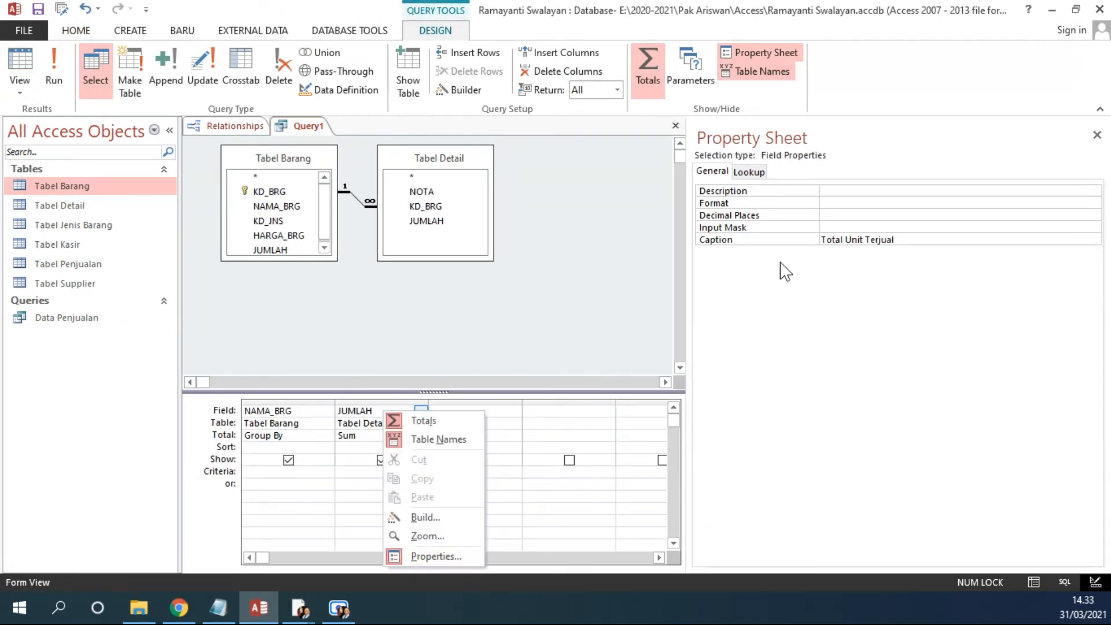
left_click(867, 242)
left_click(740, 241)
key("ctrl+c")
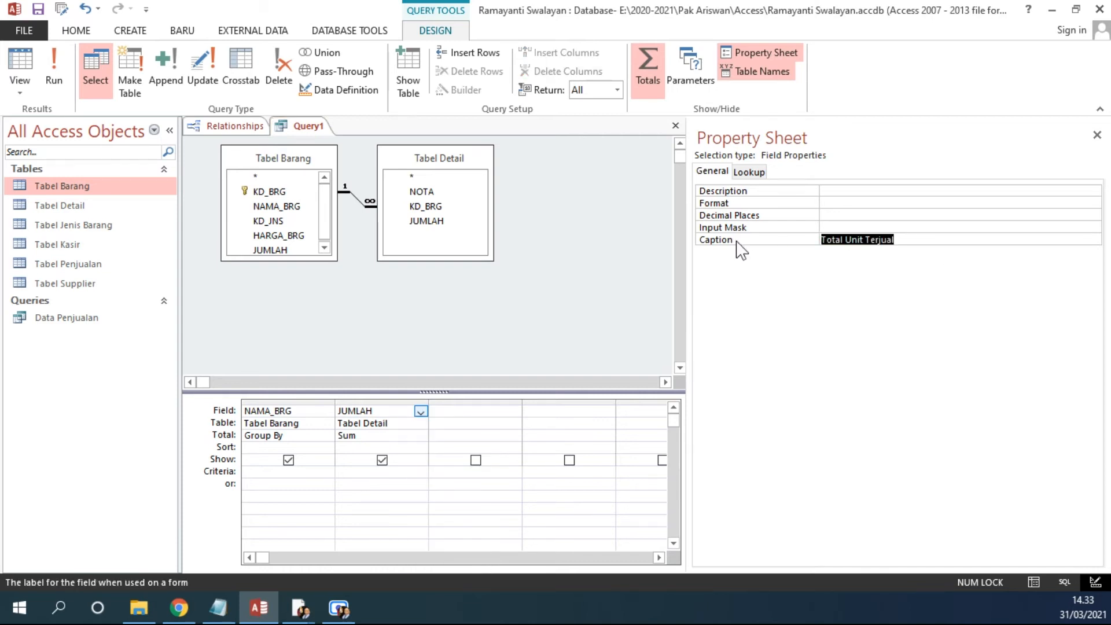
key("Delete")
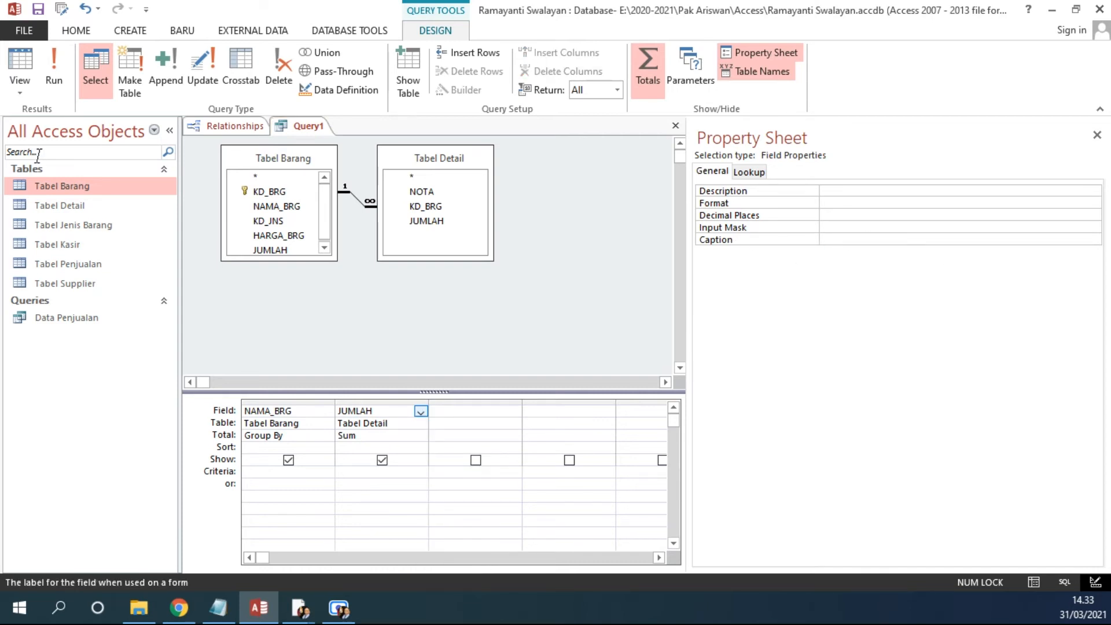
left_click(54, 67)
left_click(9, 63)
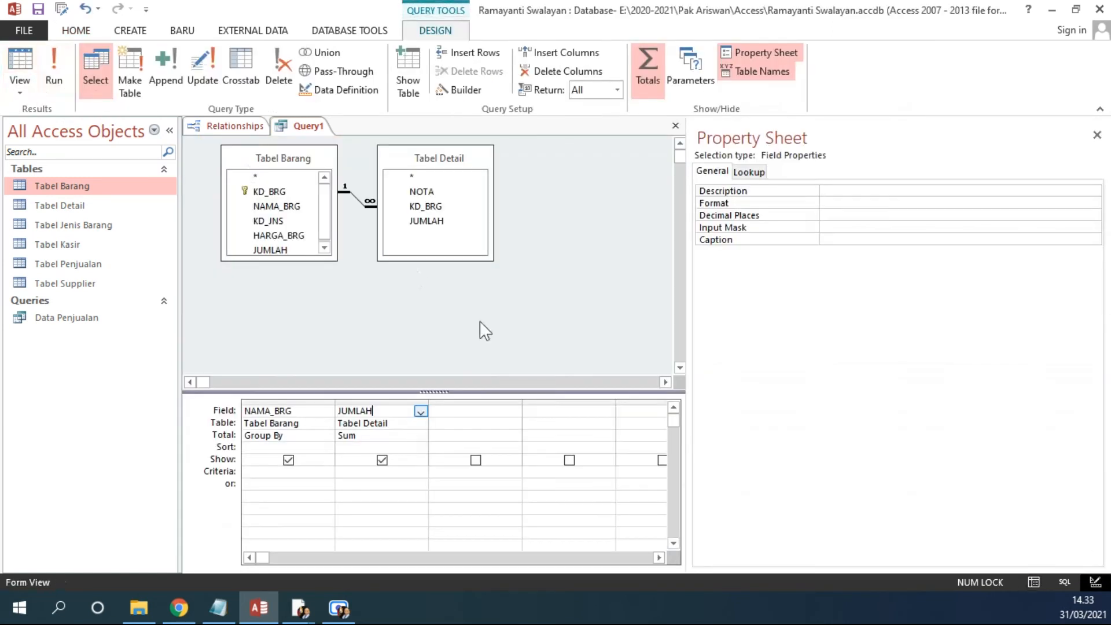
Step: Close the property sheet, widen the JUMLAH grid column, and alias the field as Total Unit Terjual: JUMLAH
left_click(1097, 134)
left_click_drag(430, 403, 534, 404)
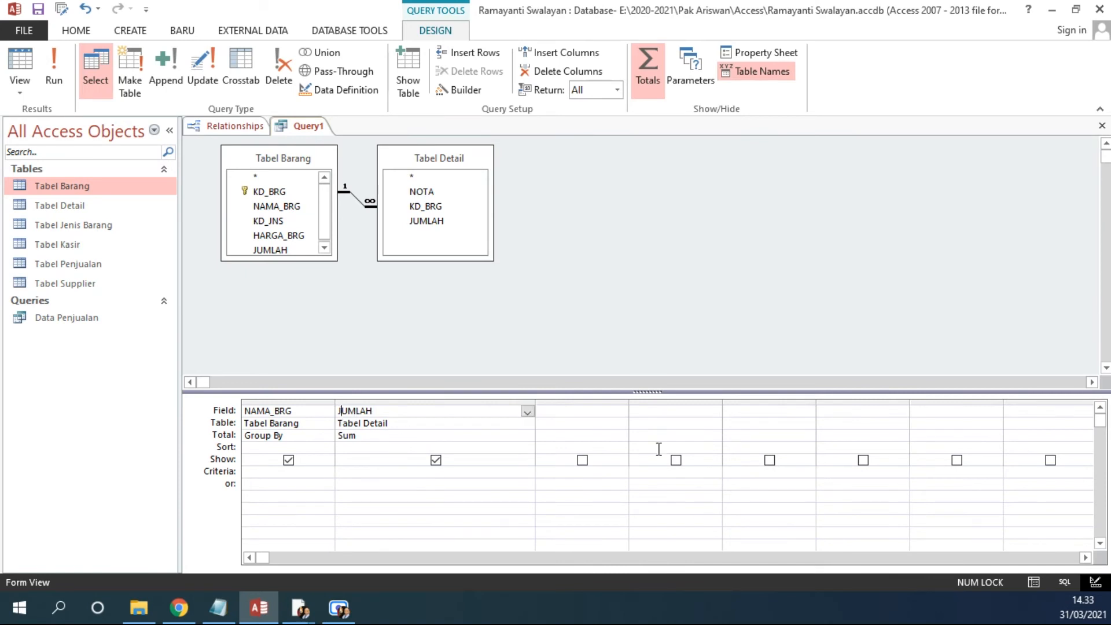
key("ctrl+v")
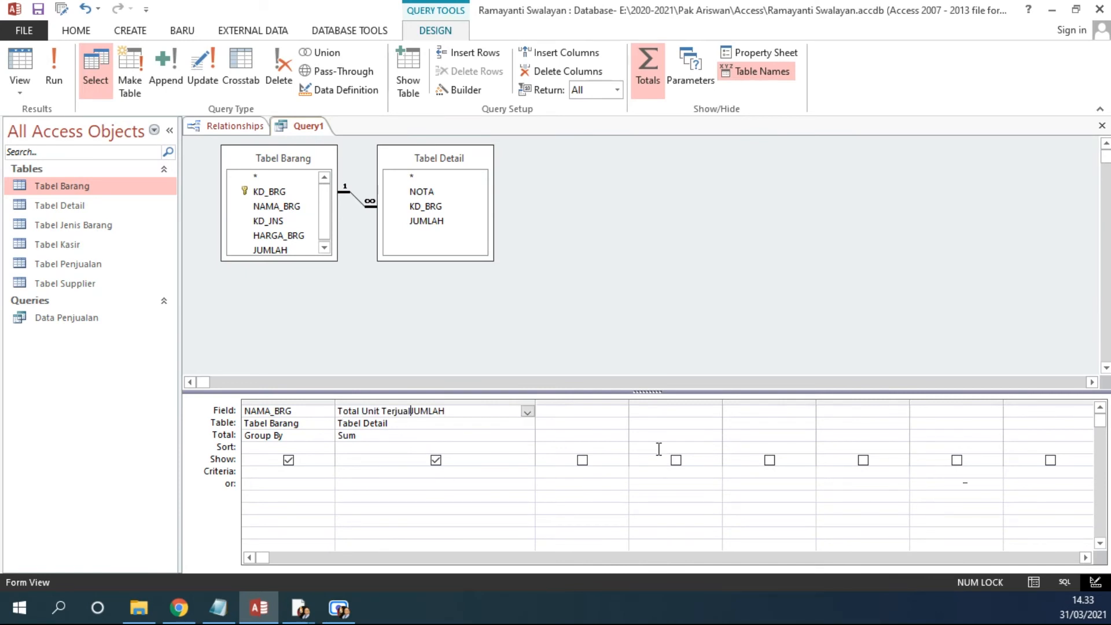
type(":")
left_click_drag(516, 411, 302, 405)
key("ctrl+c")
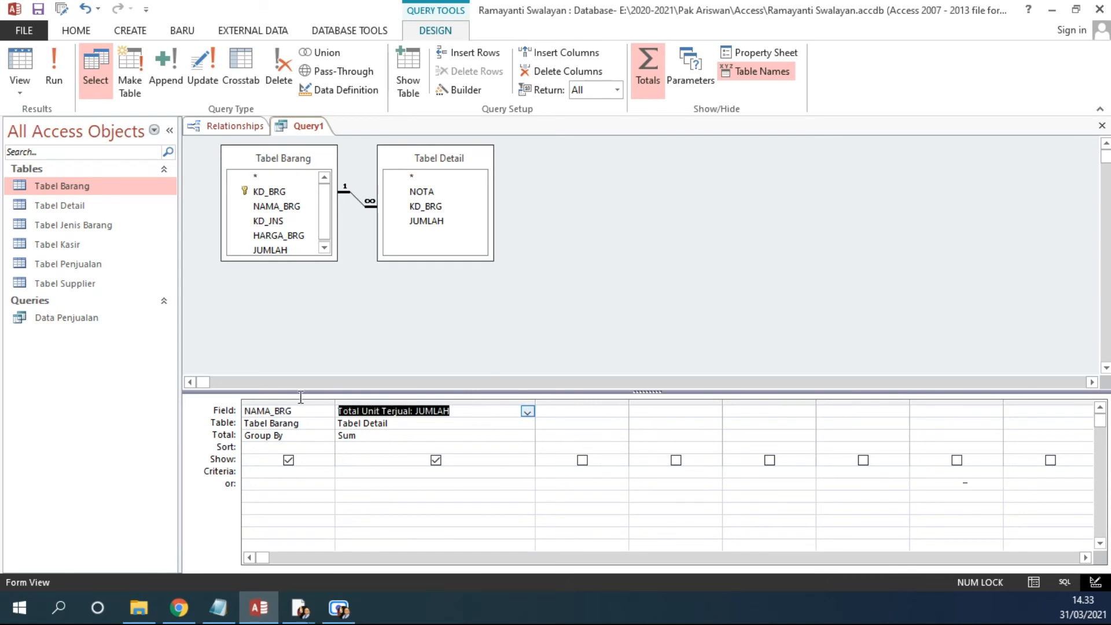
Step: Switch to the notes and add the line 'caption kolom hasil rumus => Total Unit Terjual: JUMLAH' under Grouping Query, highlighting JUMLAH
left_click(218, 607)
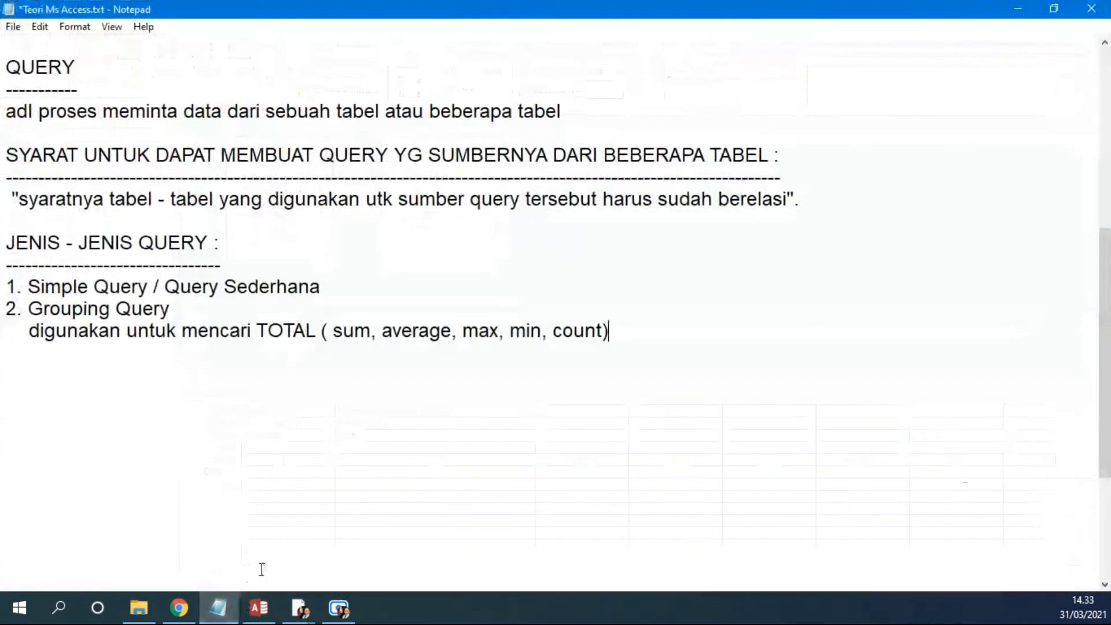
left_click(659, 342)
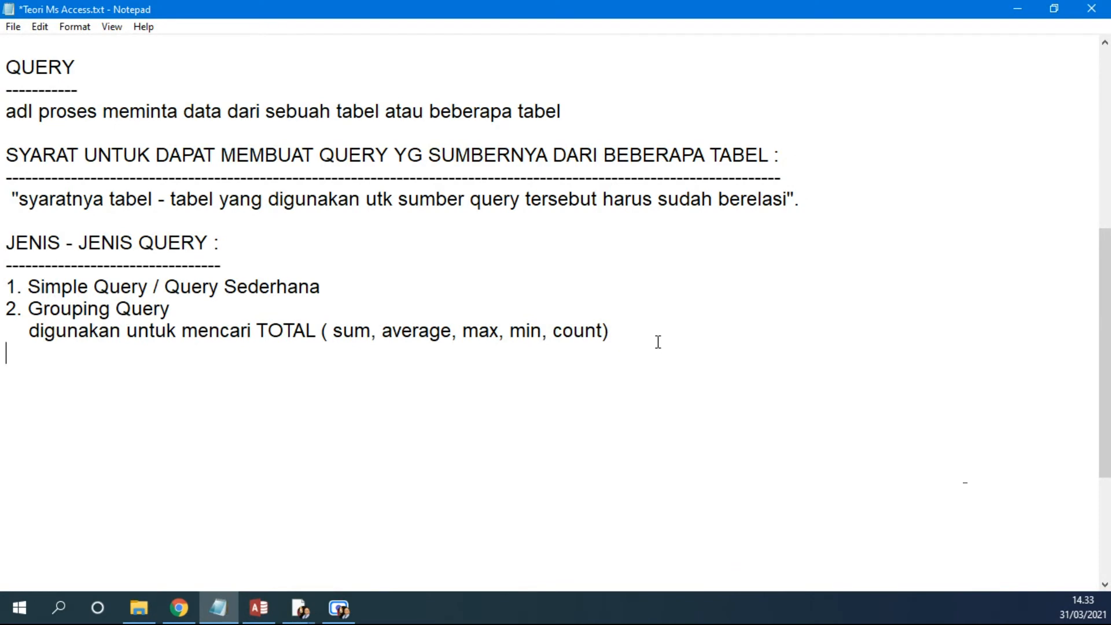
key("Return")
type("caption ")
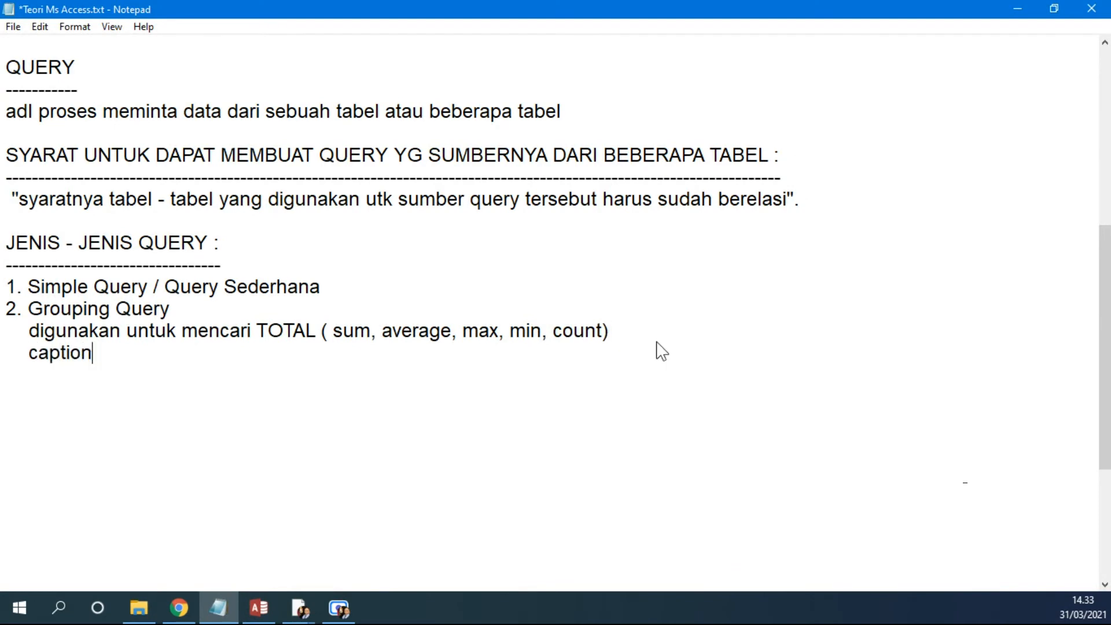
type("kolom ha")
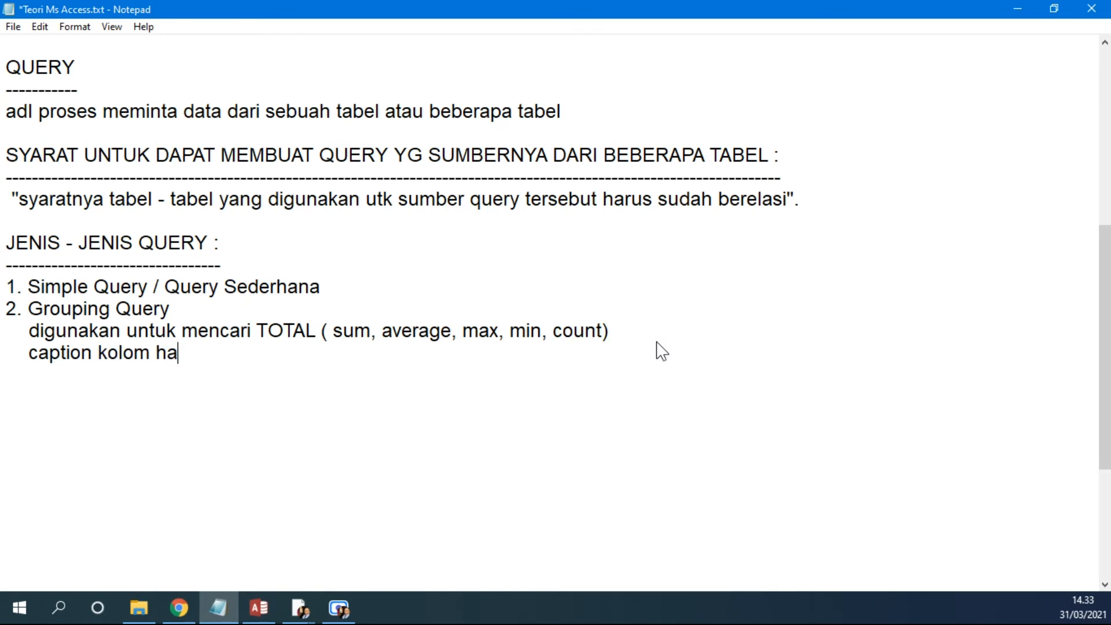
type("sil rumus :")
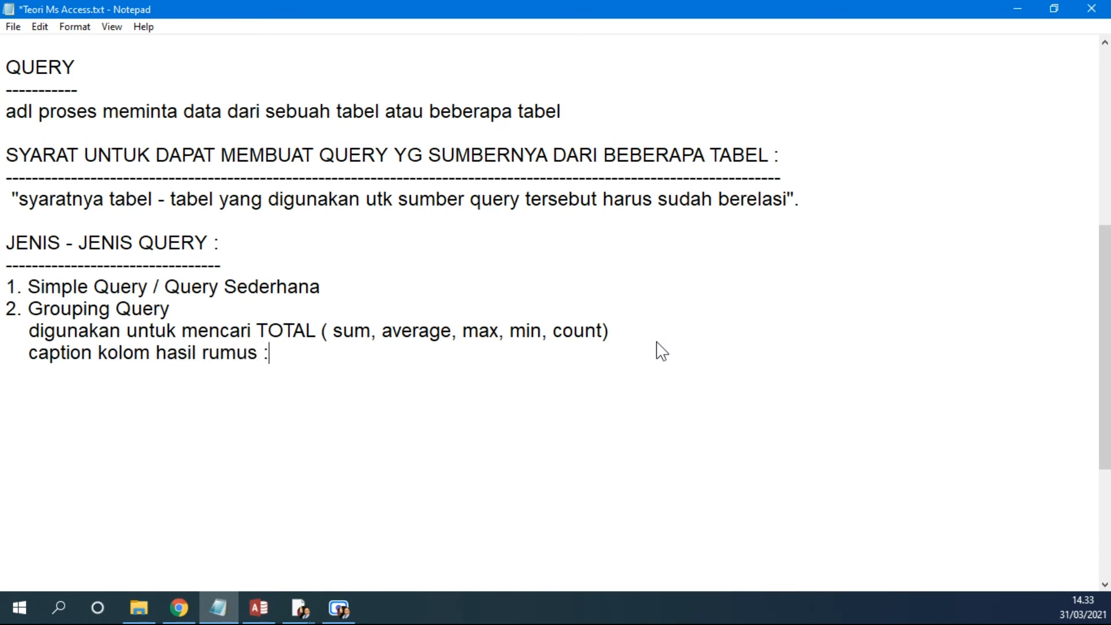
key("ctrl+v")
left_click(269, 353)
key("BackSpace")
type("=>")
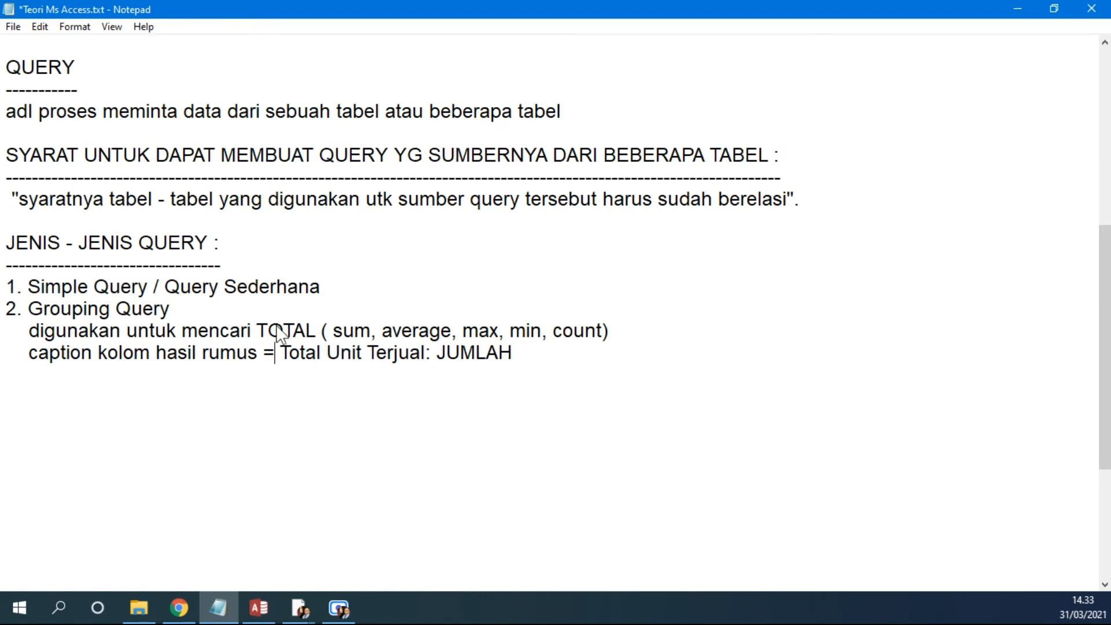
left_click_drag(291, 352, 530, 352)
left_click(445, 379)
left_click(446, 376)
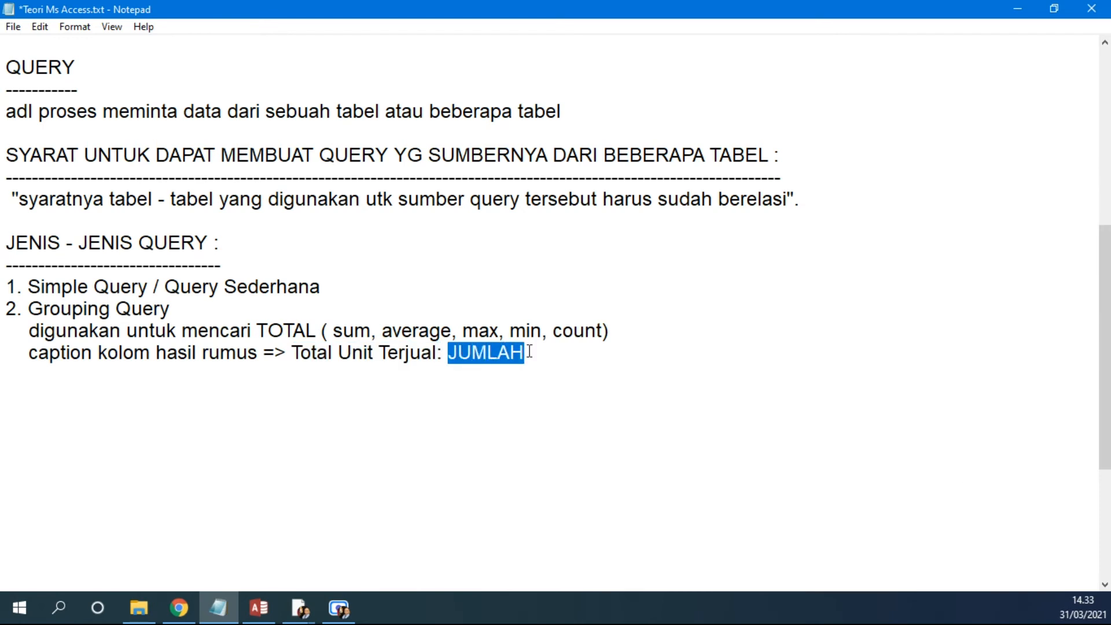
Step: Return to Access, run the query, and compare its result with the exercise sheet's example
left_click(259, 608)
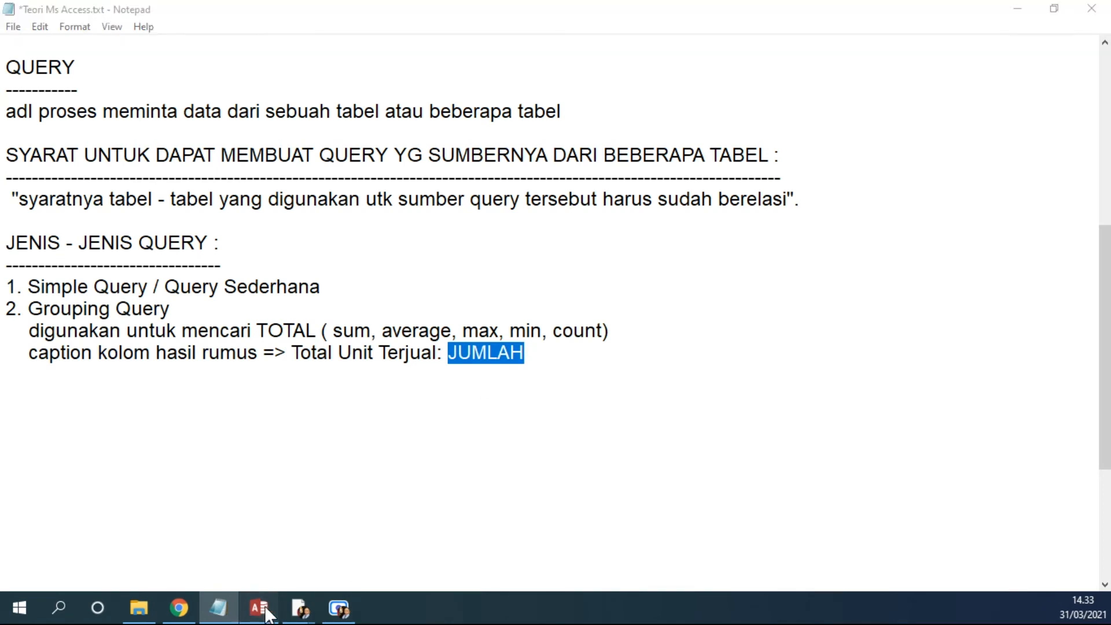
left_click(53, 73)
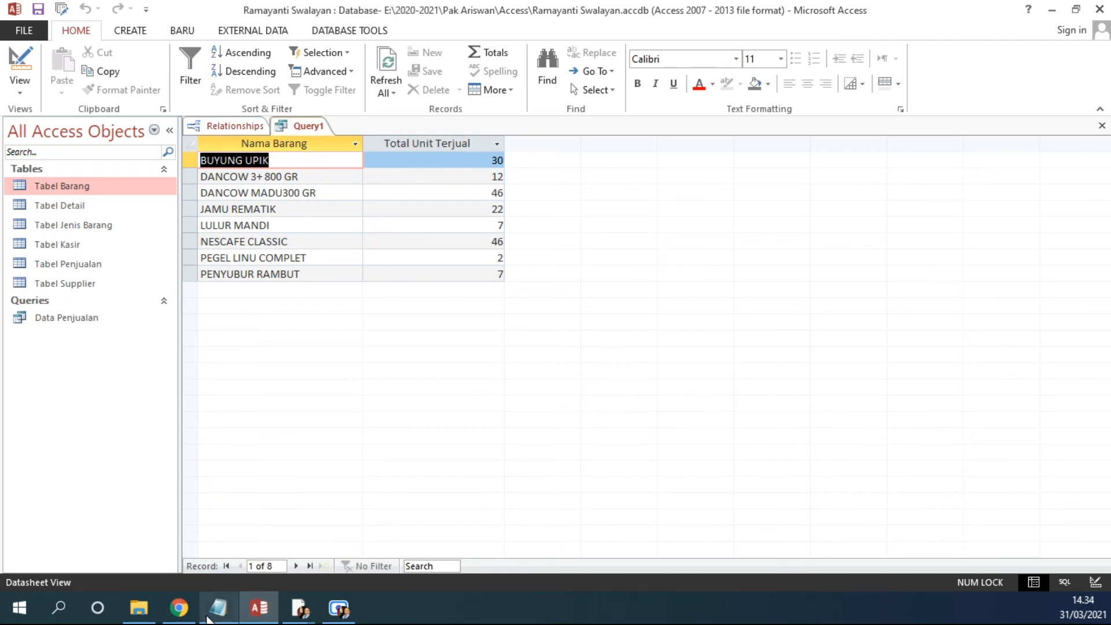
left_click(219, 608)
left_click(1019, 9)
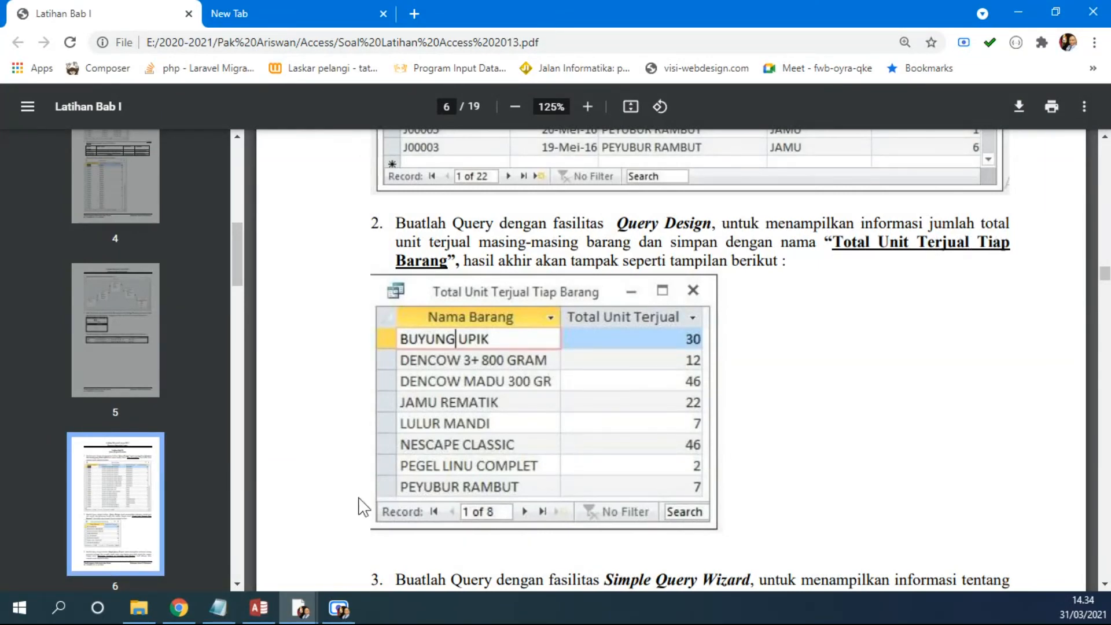
left_click(259, 607)
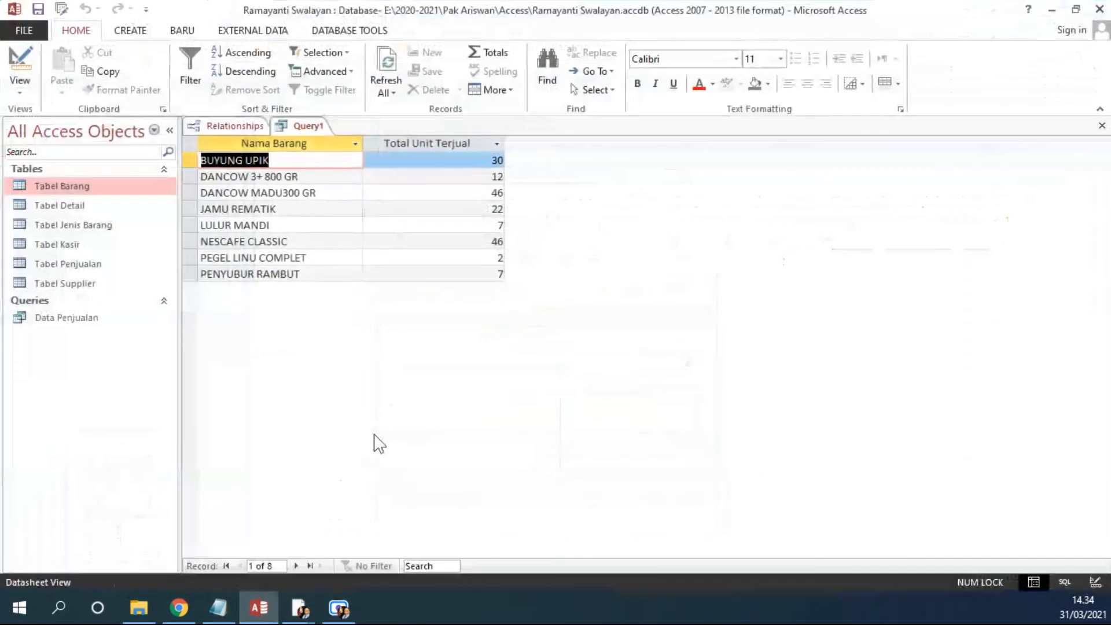
Step: Save the query as Total Unit Terjual Tiap Barang
left_click(38, 9)
type("To")
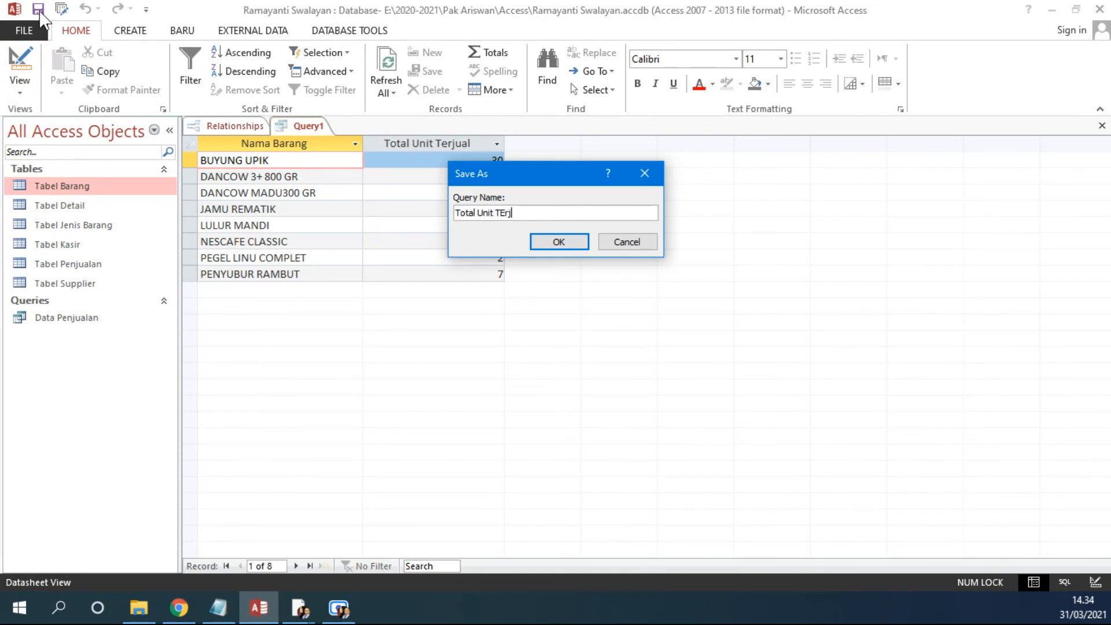
type("tal Unit Terjual Tiap Barang")
key("Return")
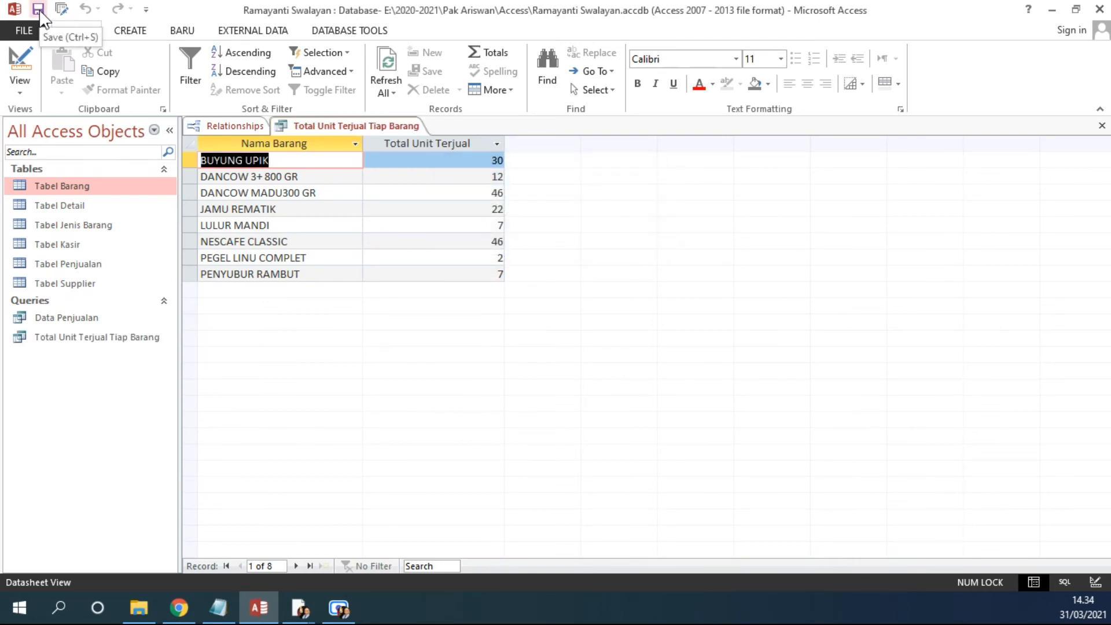
Step: Read exercise 3 in the PDF about the Penjualan Tertinggi & Terendah Tiap Barang query
left_click(184, 613)
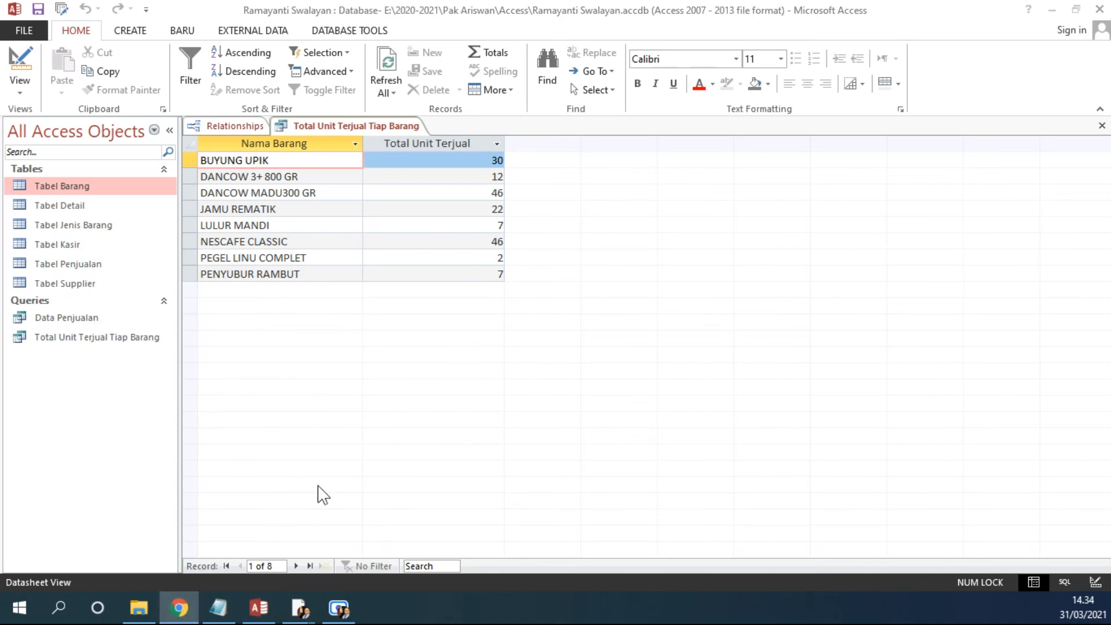
left_click(1053, 10)
scroll(597, 294, "down", 6)
scroll(610, 291, "up", 2)
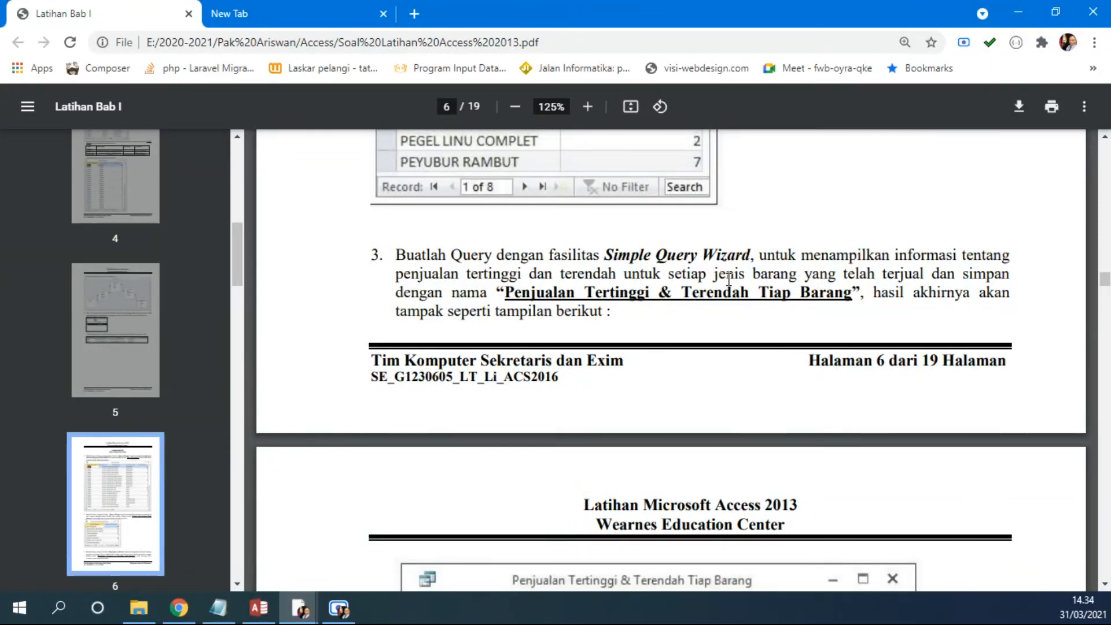
scroll(783, 295, "down", 4)
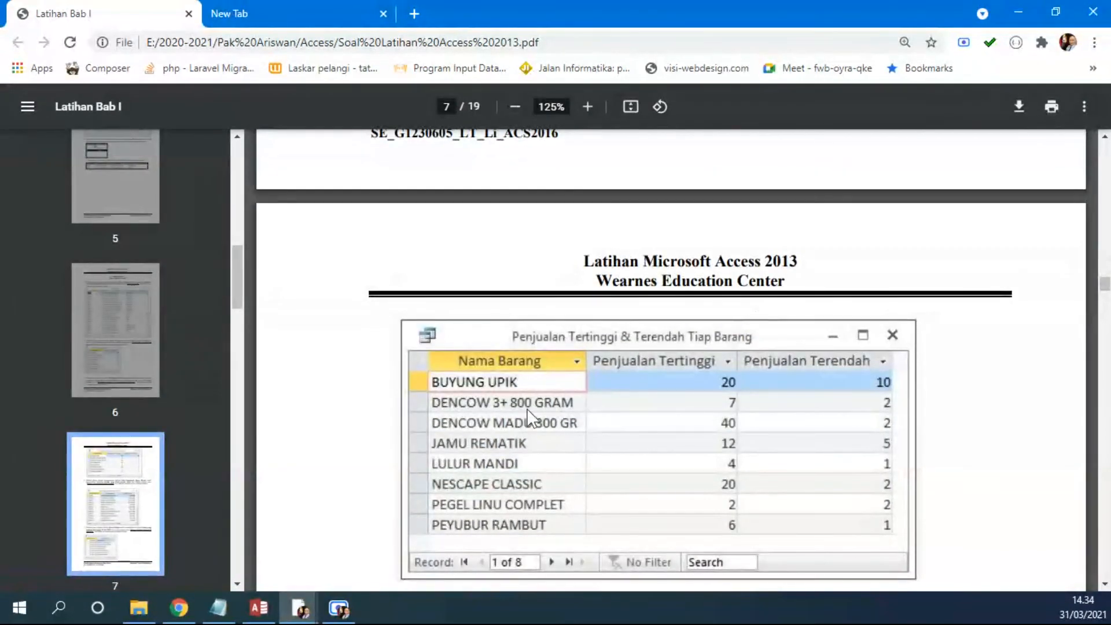
scroll(665, 414, "up", 8)
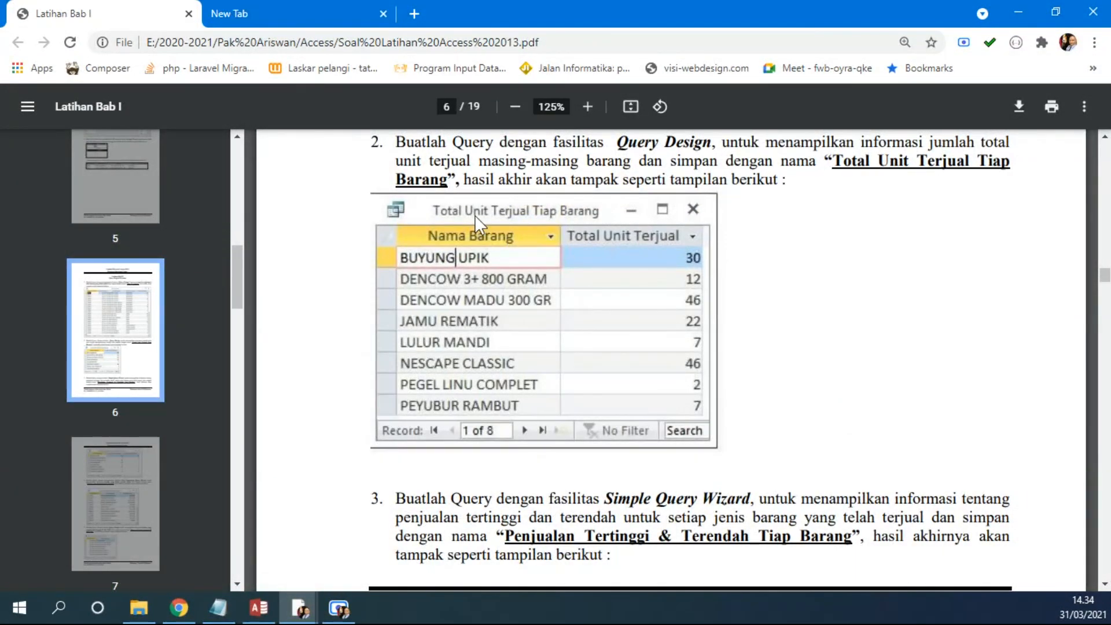
scroll(678, 400, "down", 7)
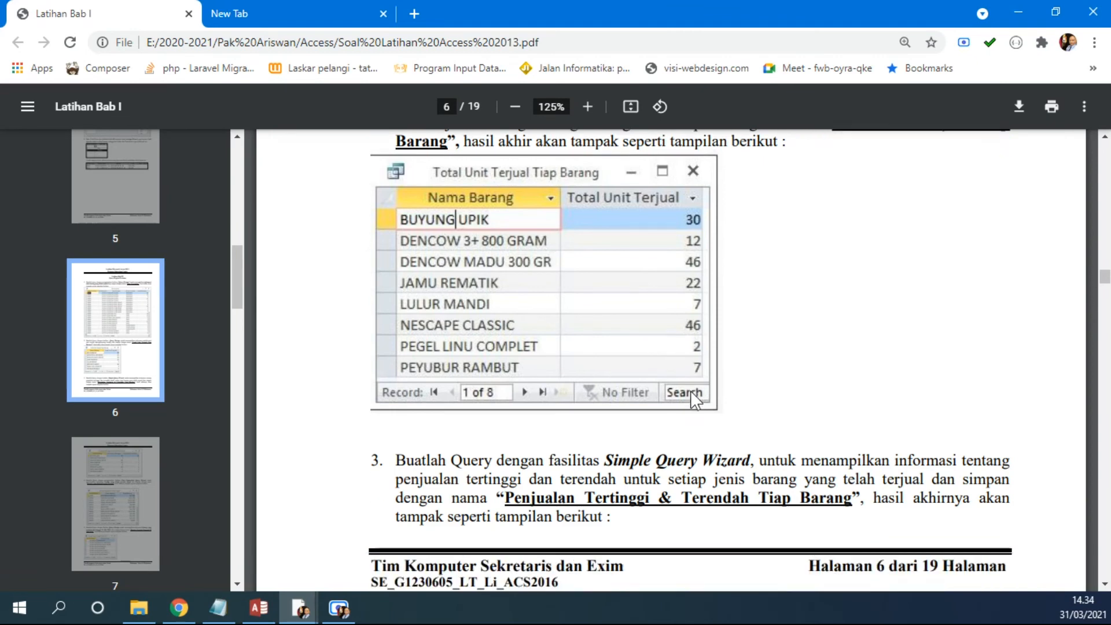
scroll(700, 391, "down", 4)
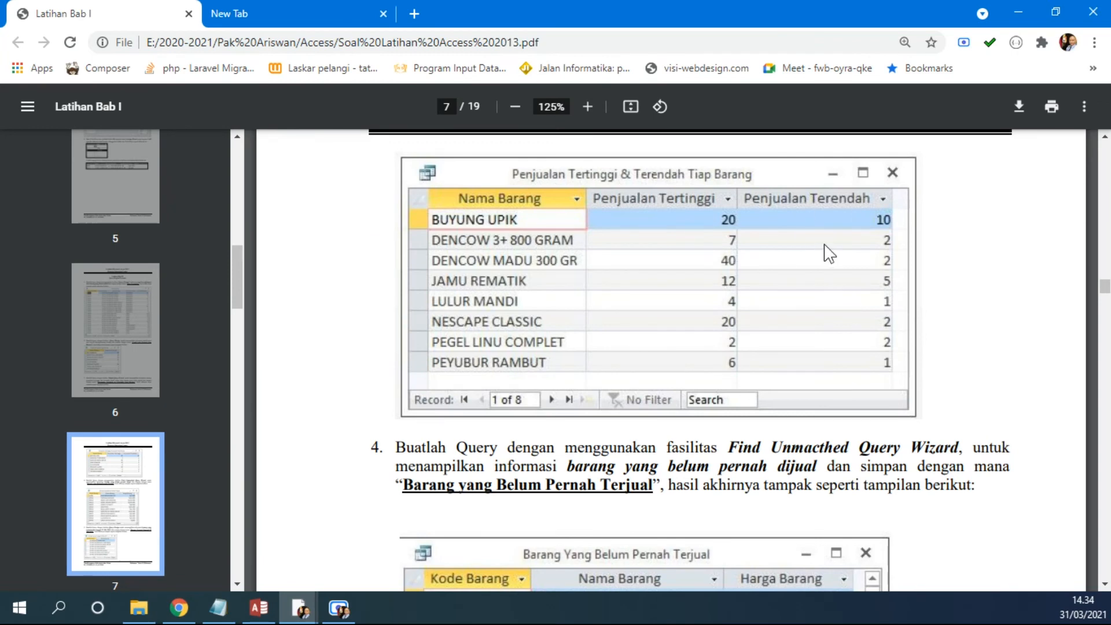
Step: Review the Grouping Query note line in Notepad, highlighting the min function, and return to Access
left_click(218, 608)
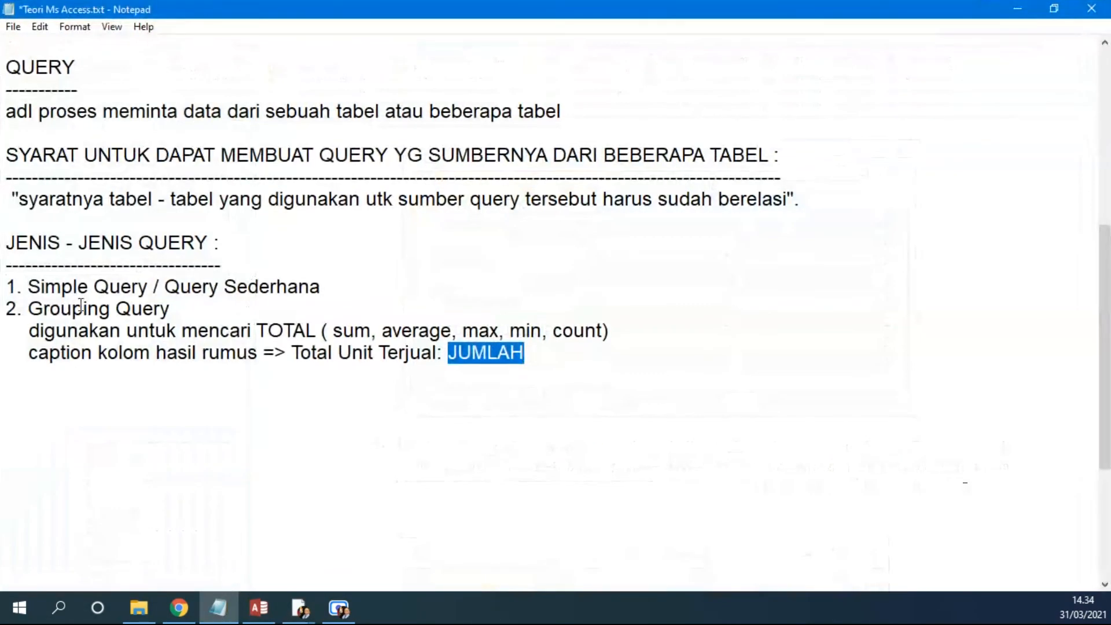
left_click_drag(29, 331, 653, 324)
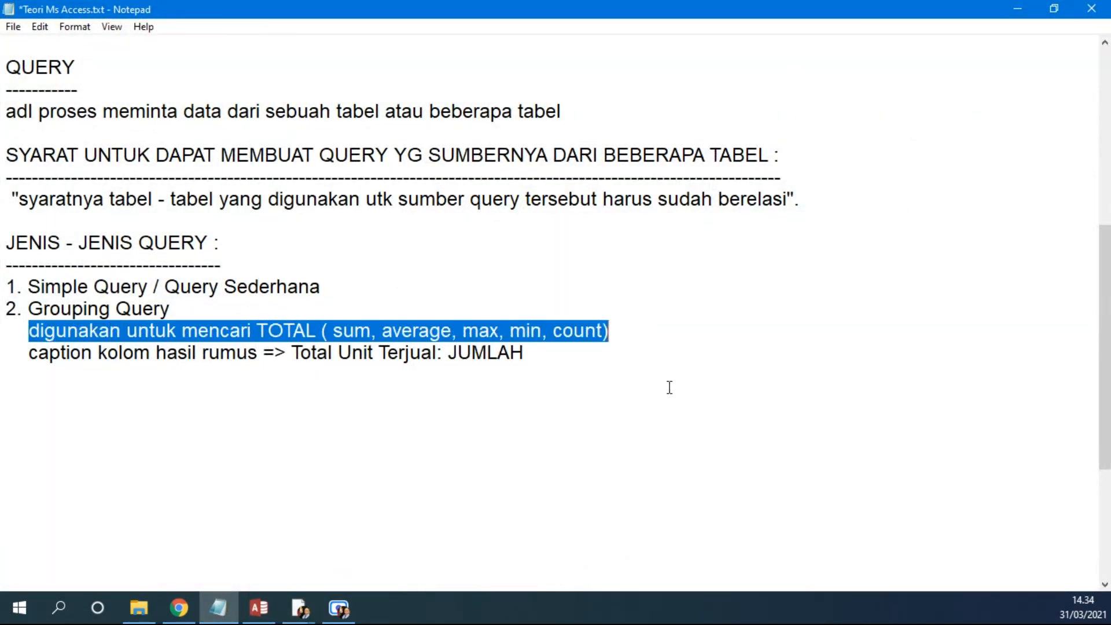
left_click(573, 372)
left_click_drag(463, 330, 540, 331)
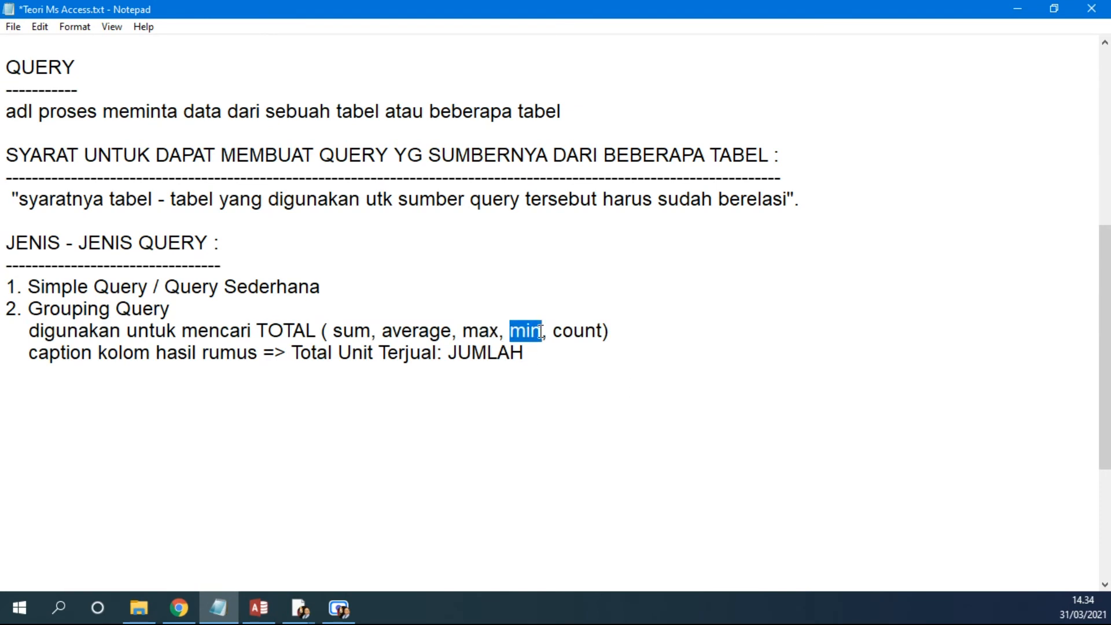
left_click(259, 608)
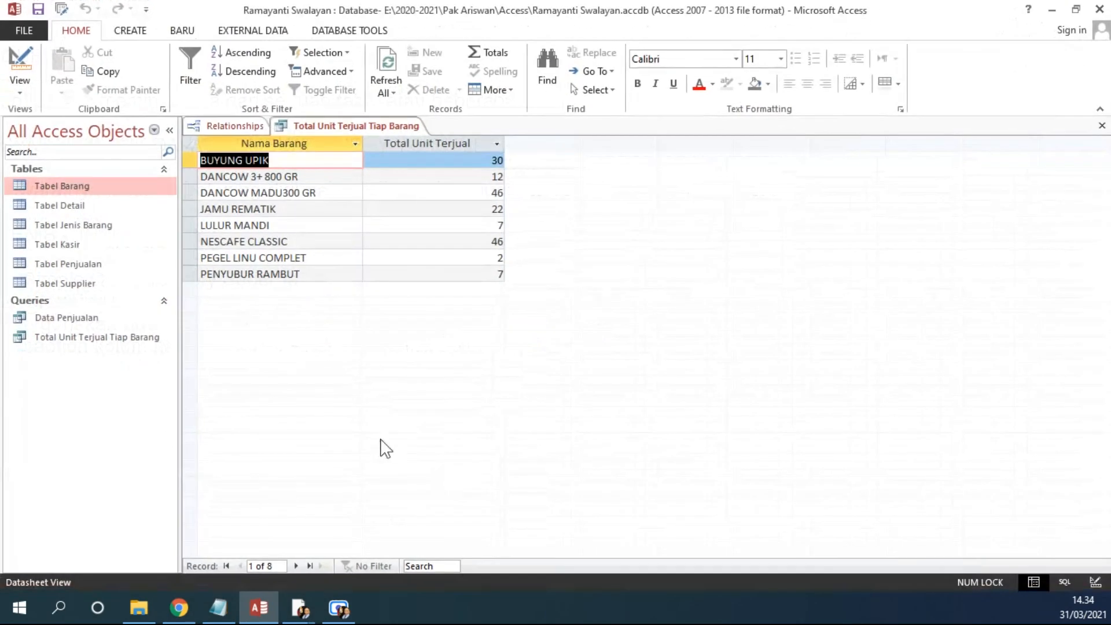
Step: Close the saved query and start a new query design with Tabel Barang and Tabel Detail
left_click(1102, 126)
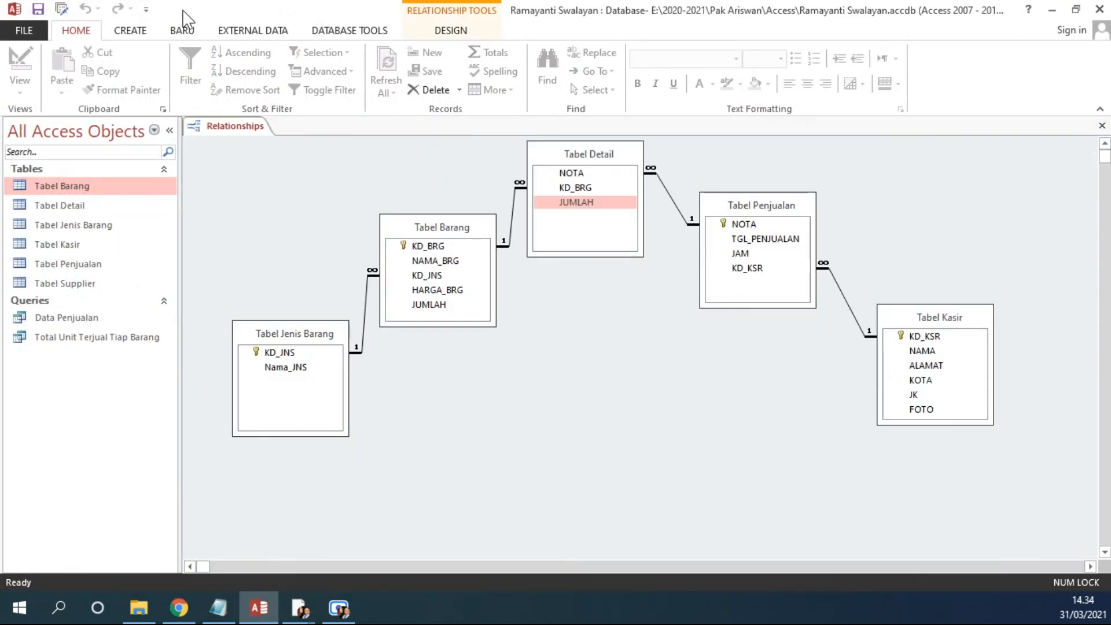
left_click(138, 33)
left_click(234, 73)
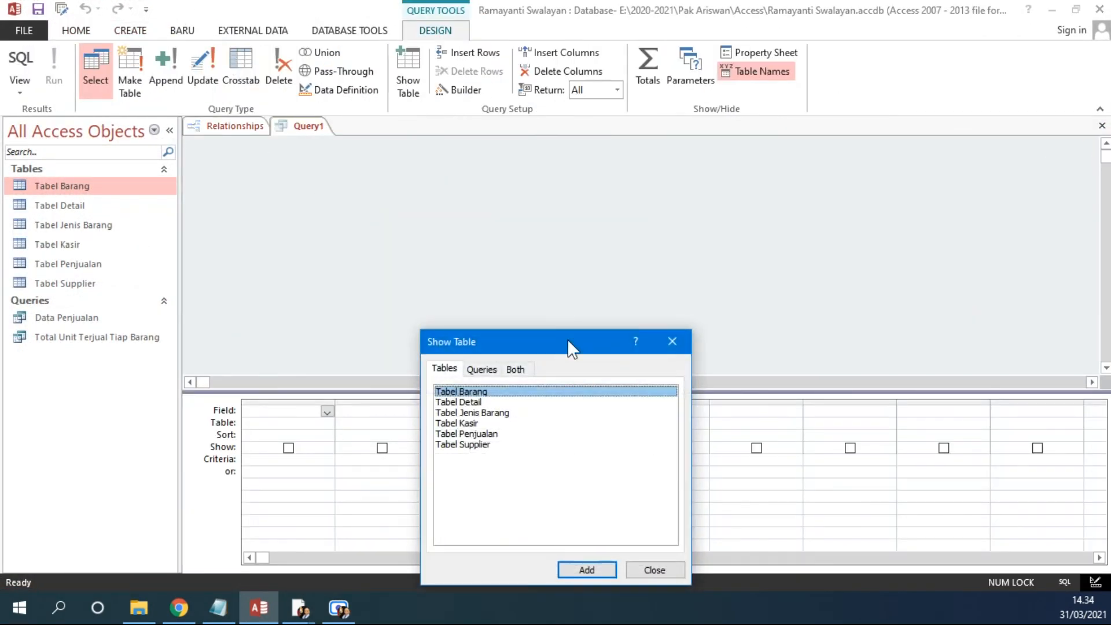
double_click(496, 393)
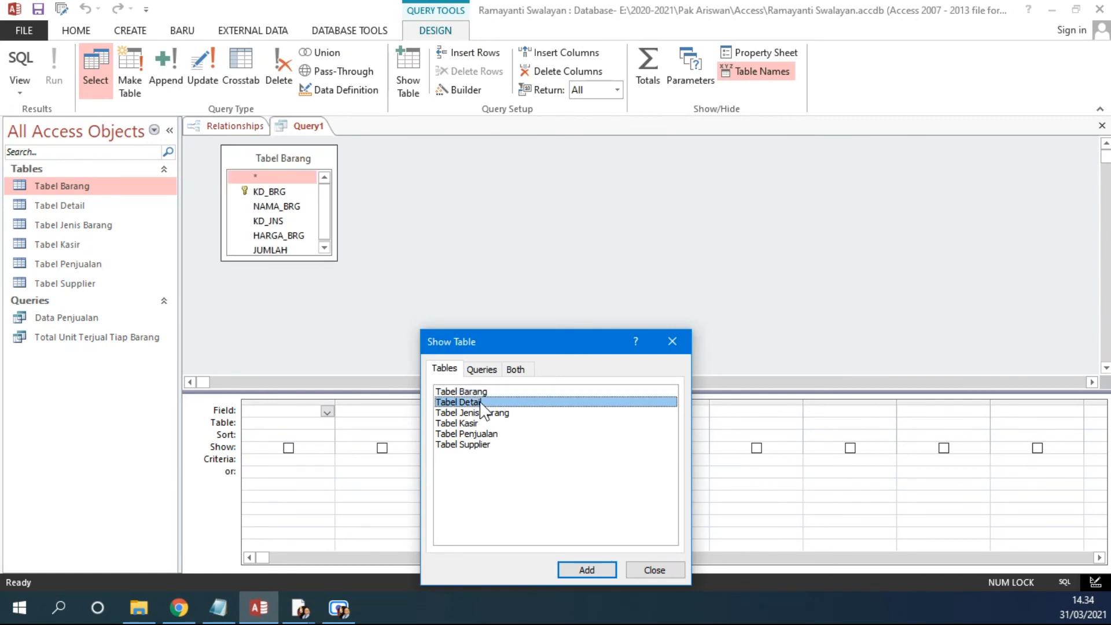
double_click(486, 403)
left_click(677, 342)
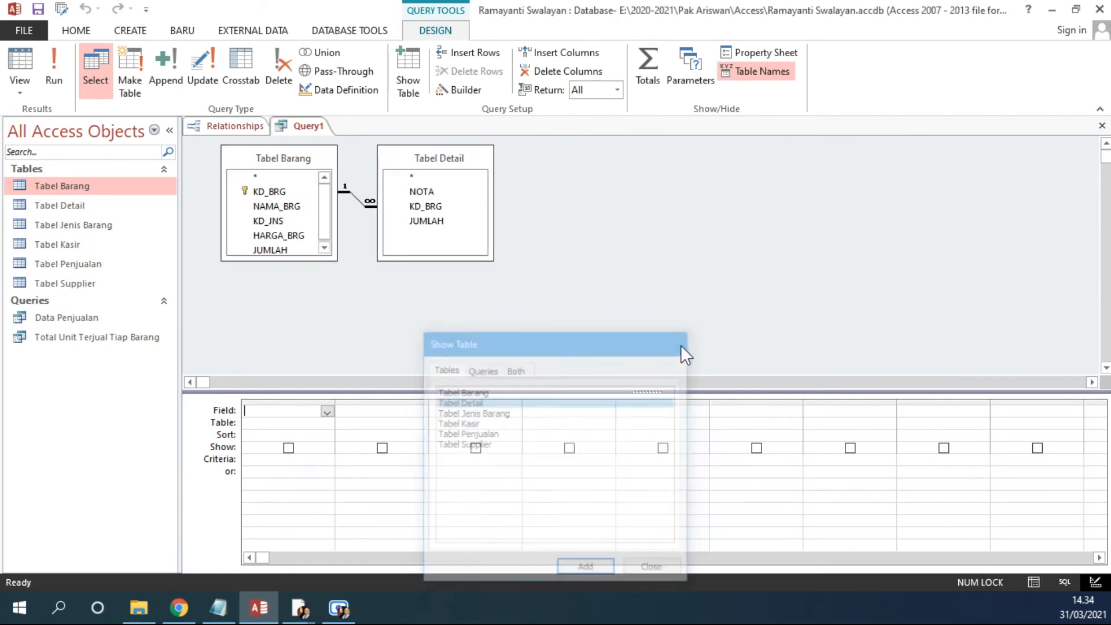
Step: Add NAMA_BRG and the JUMLAH field twice to the grid and turn on Totals
double_click(276, 206)
double_click(431, 223)
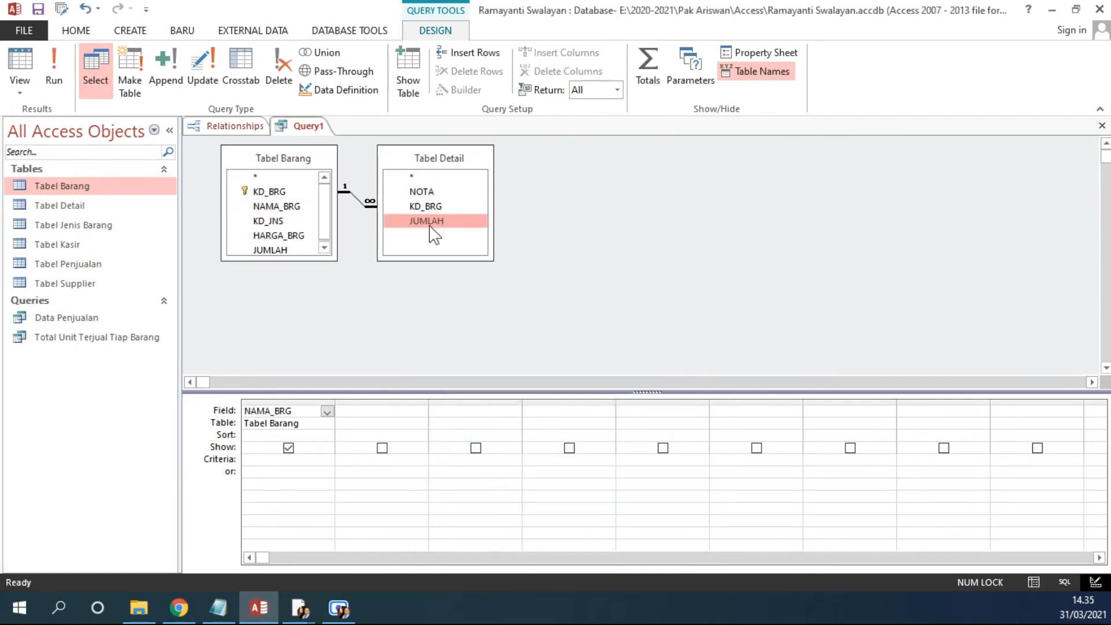
double_click(430, 224)
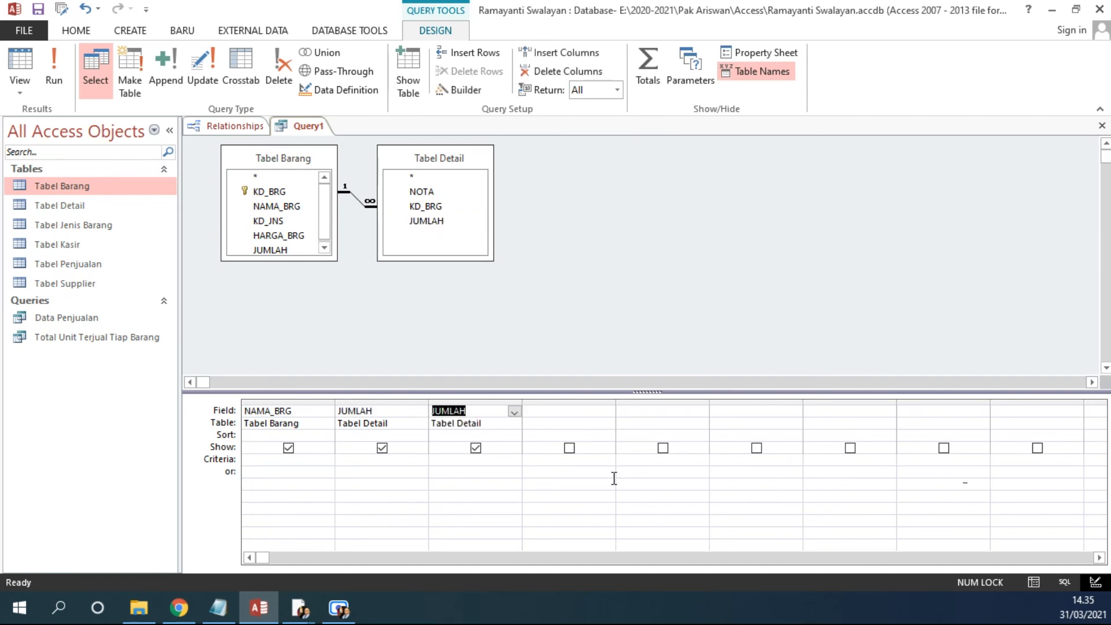
left_click(647, 75)
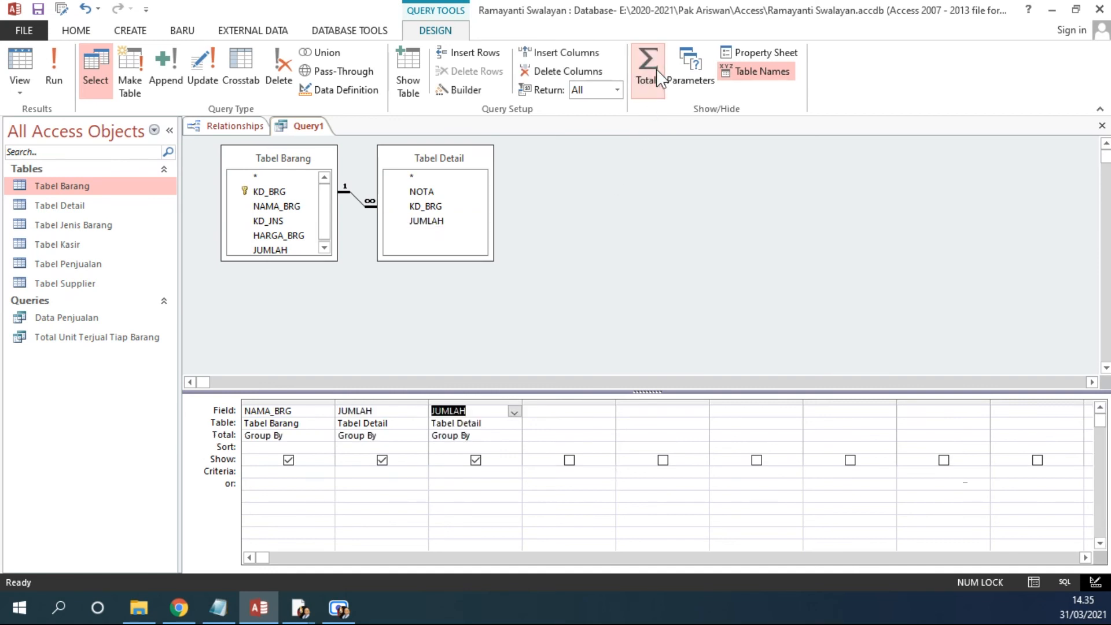
Step: Set the first JUMLAH column's total to Max and the second to Min, then run the query
left_click(420, 436)
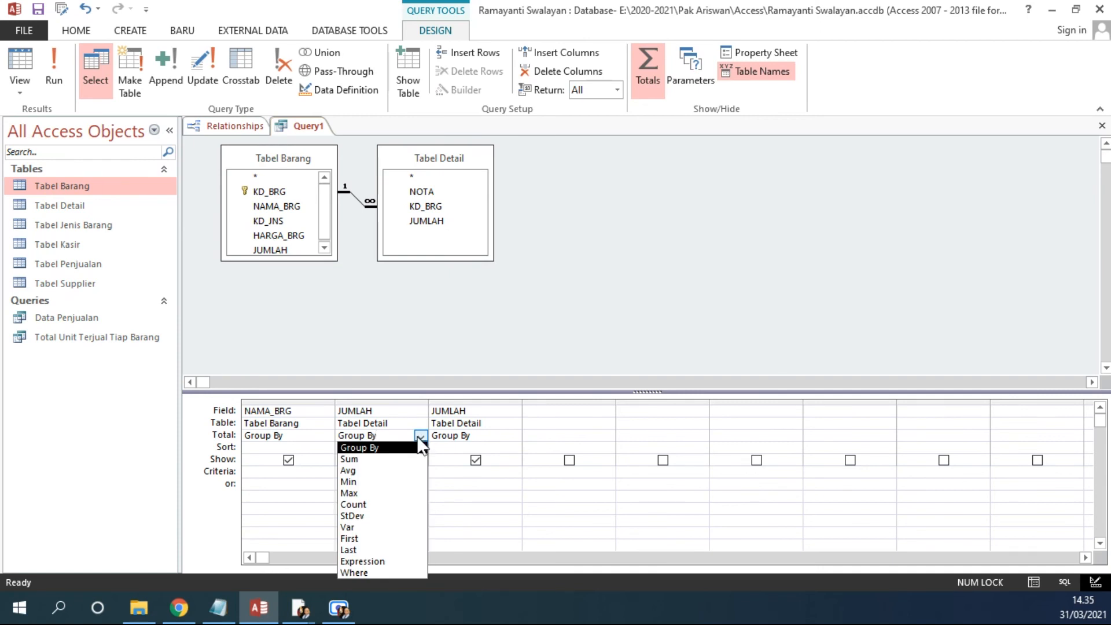
left_click(379, 493)
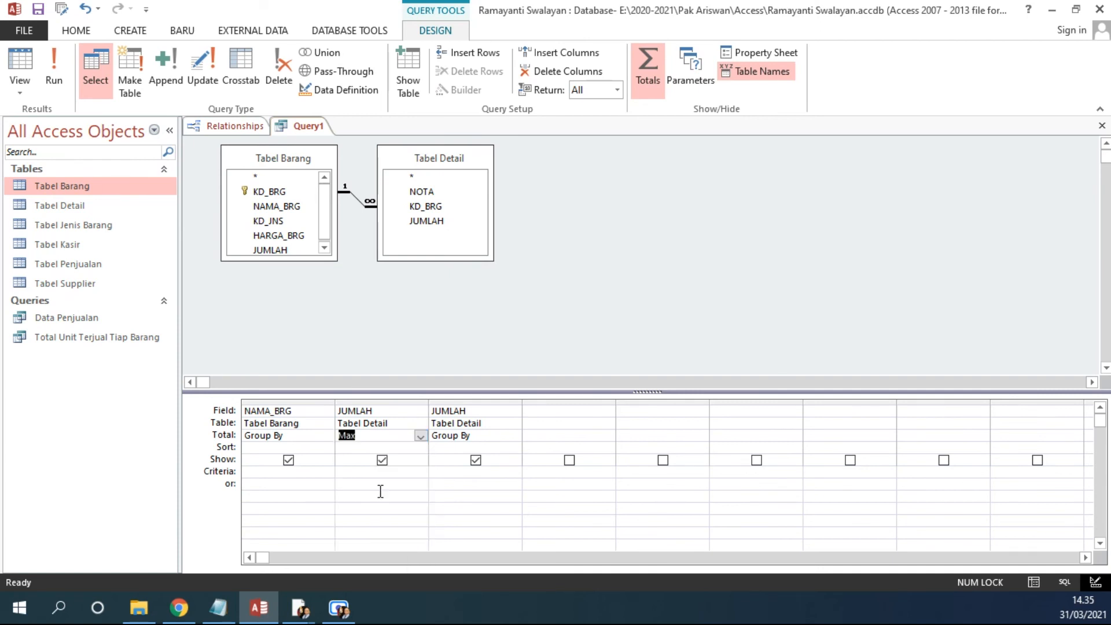
left_click(487, 435)
left_click(514, 436)
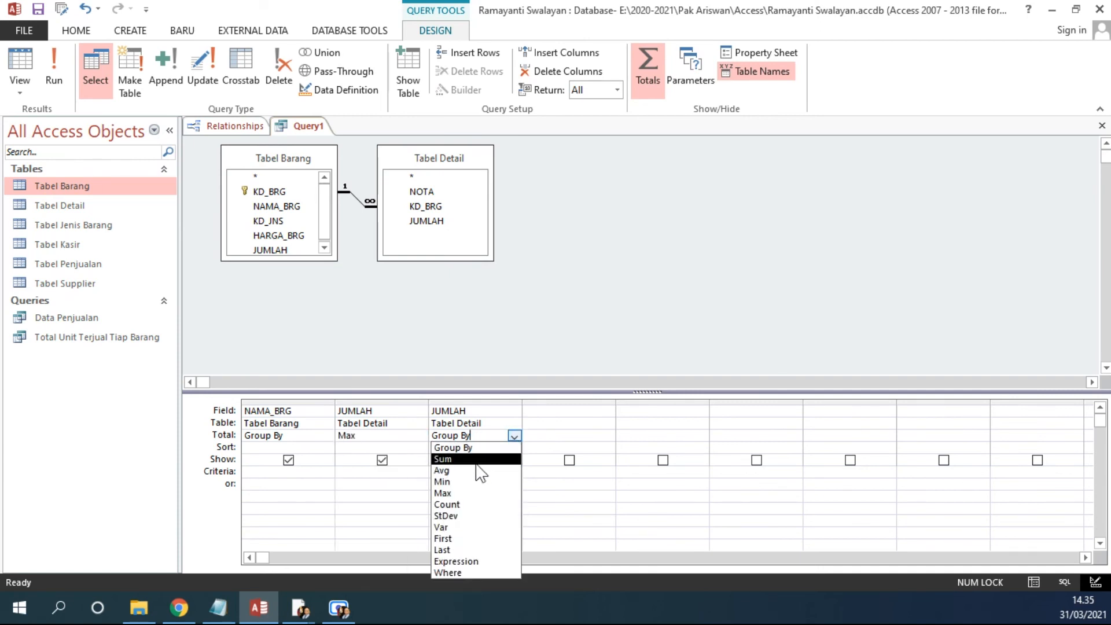
left_click(467, 483)
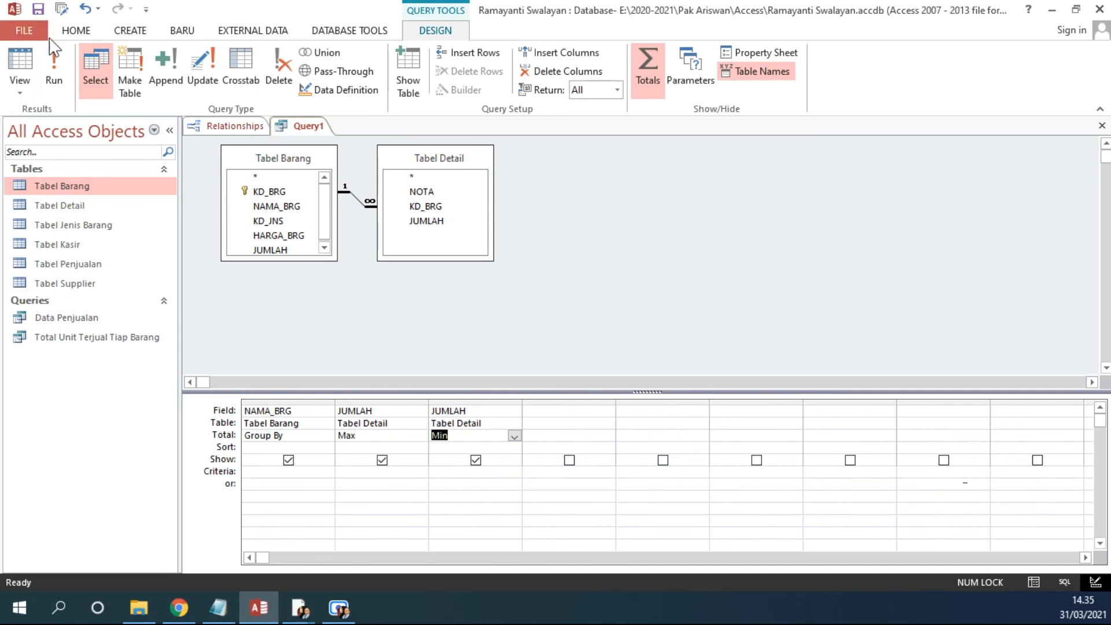
left_click(54, 73)
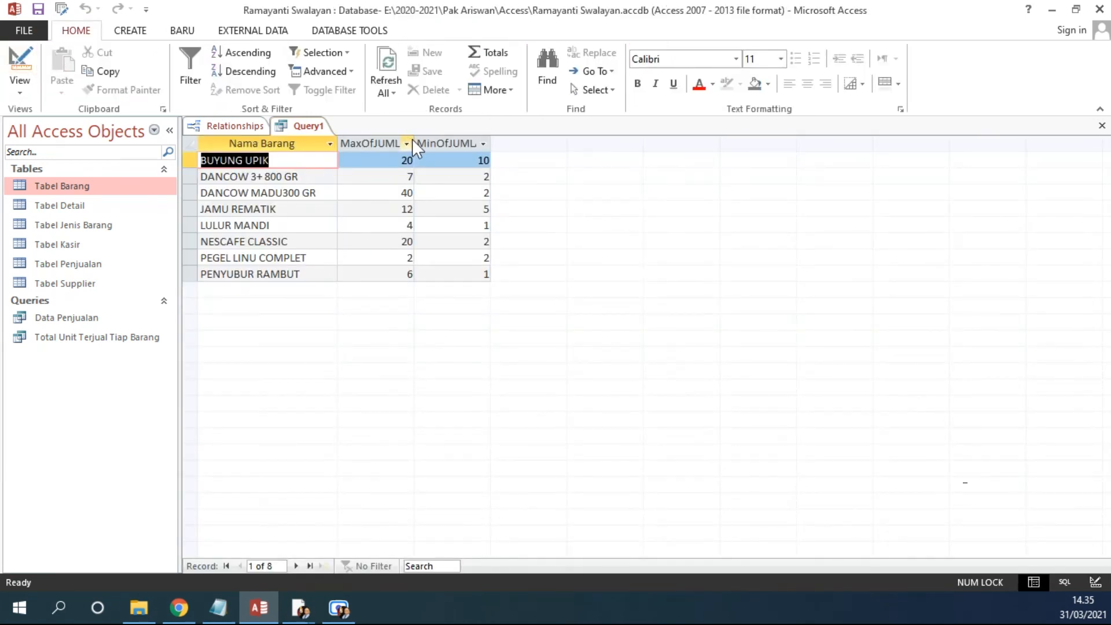
Step: Autofit the widths of the MaxOfJUMLAH and MinOfJUMLAH result columns
double_click(417, 142)
double_click(511, 143)
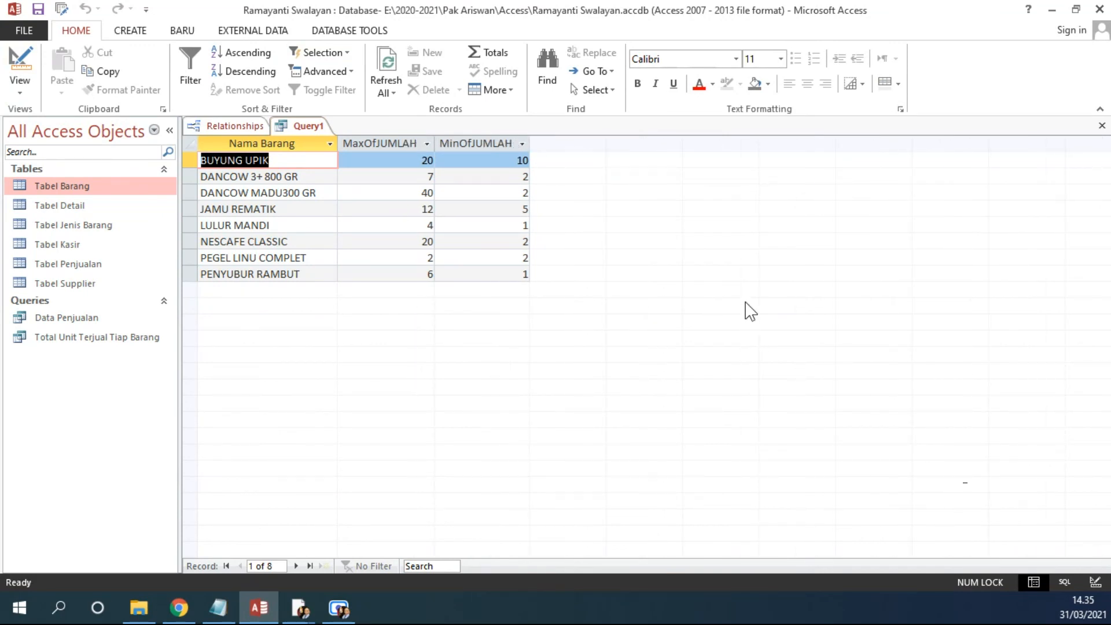
left_click(391, 143)
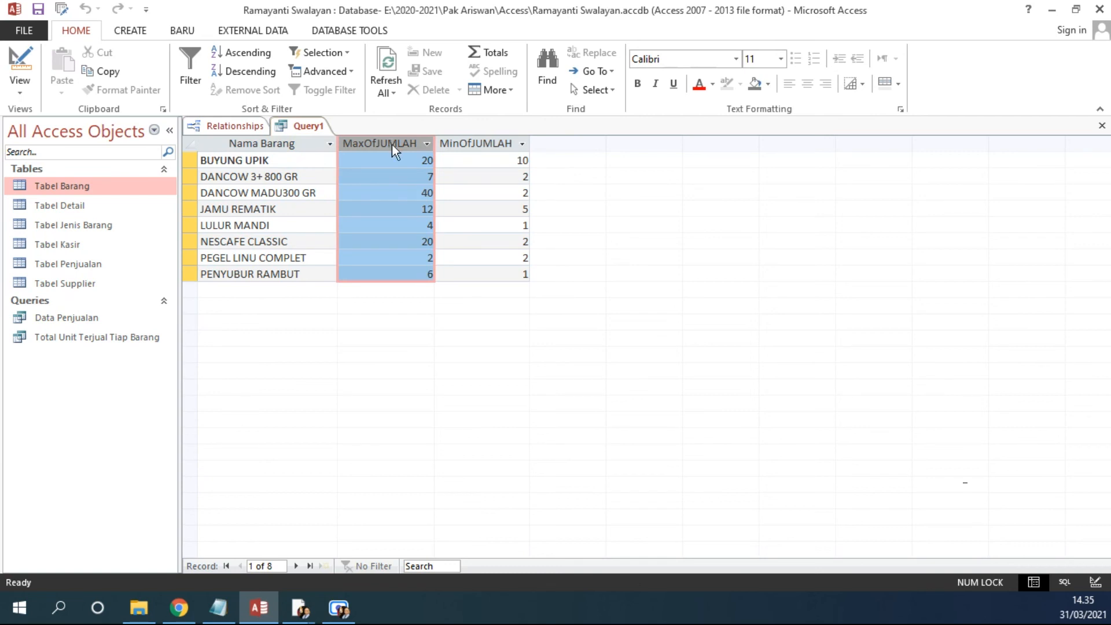
left_click(488, 143)
left_click_drag(298, 161, 170, 168)
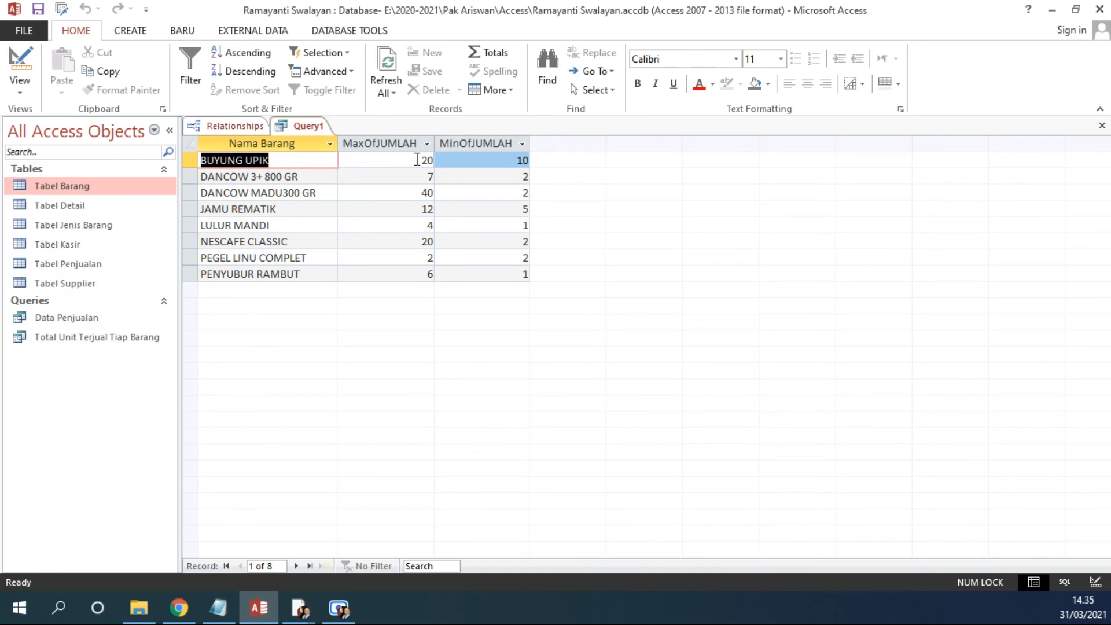
left_click_drag(422, 161, 436, 160)
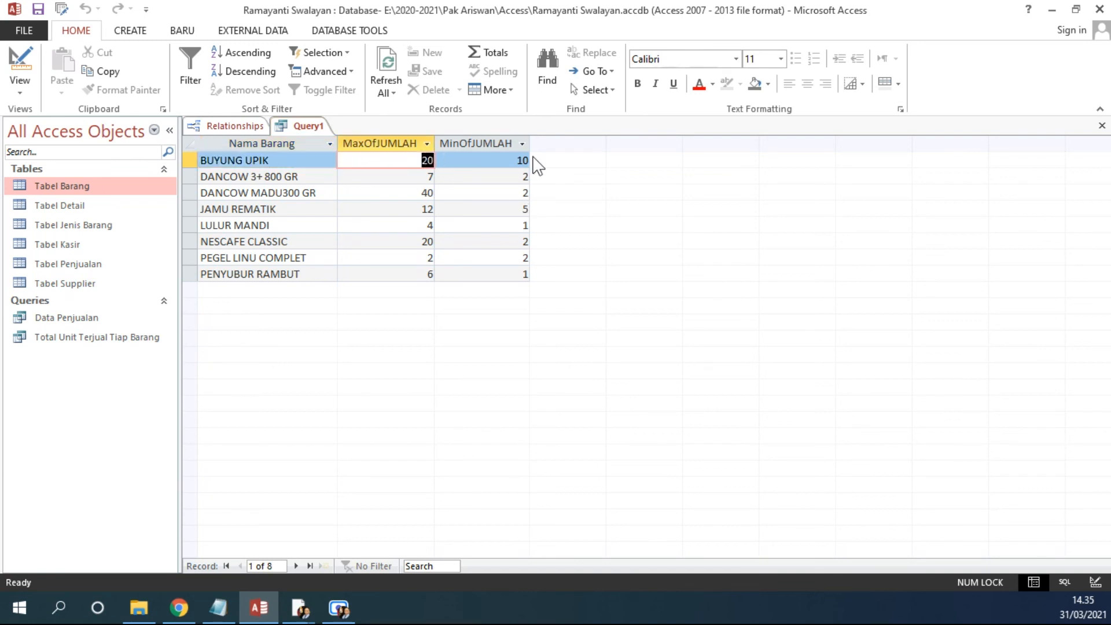
left_click_drag(515, 160, 539, 161)
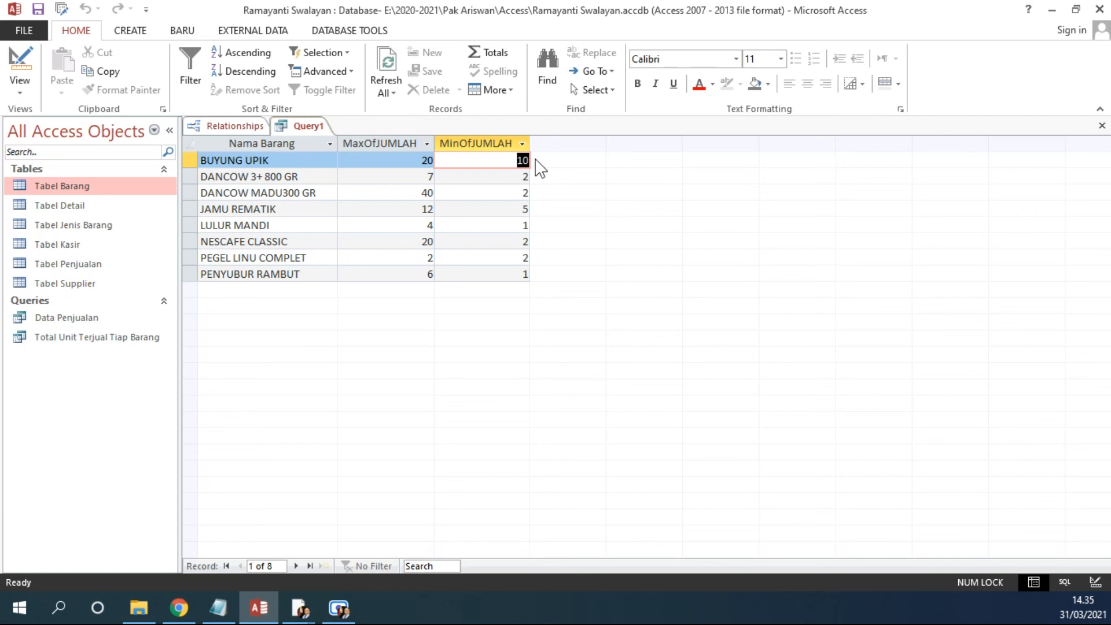
Step: Compare the result with the reference table in the exercise PDF and return to Access
left_click(1052, 10)
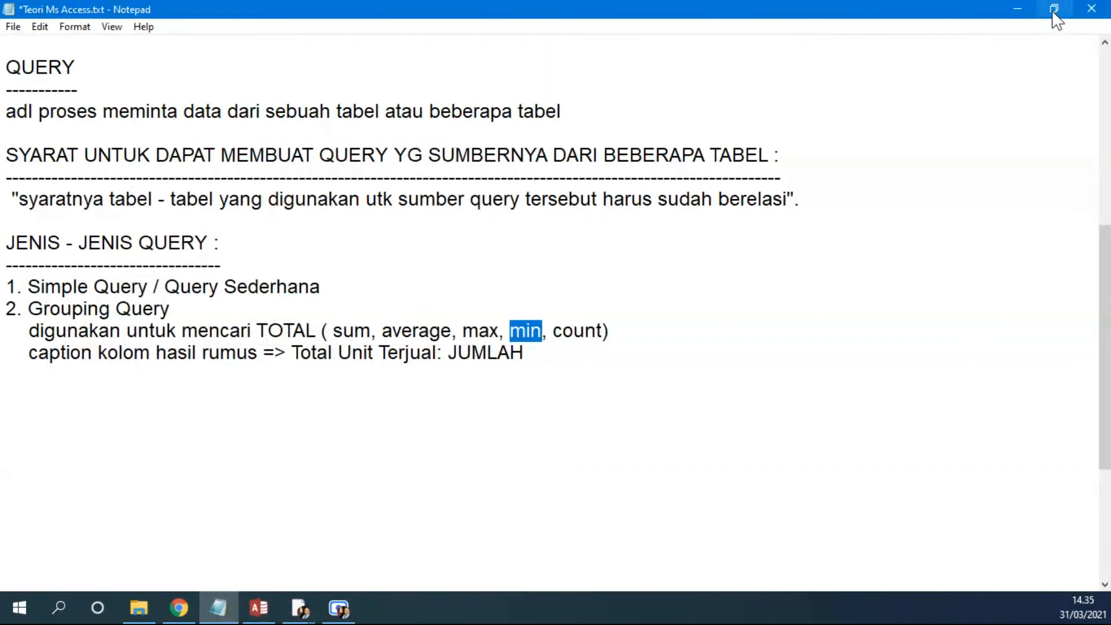
left_click(1018, 9)
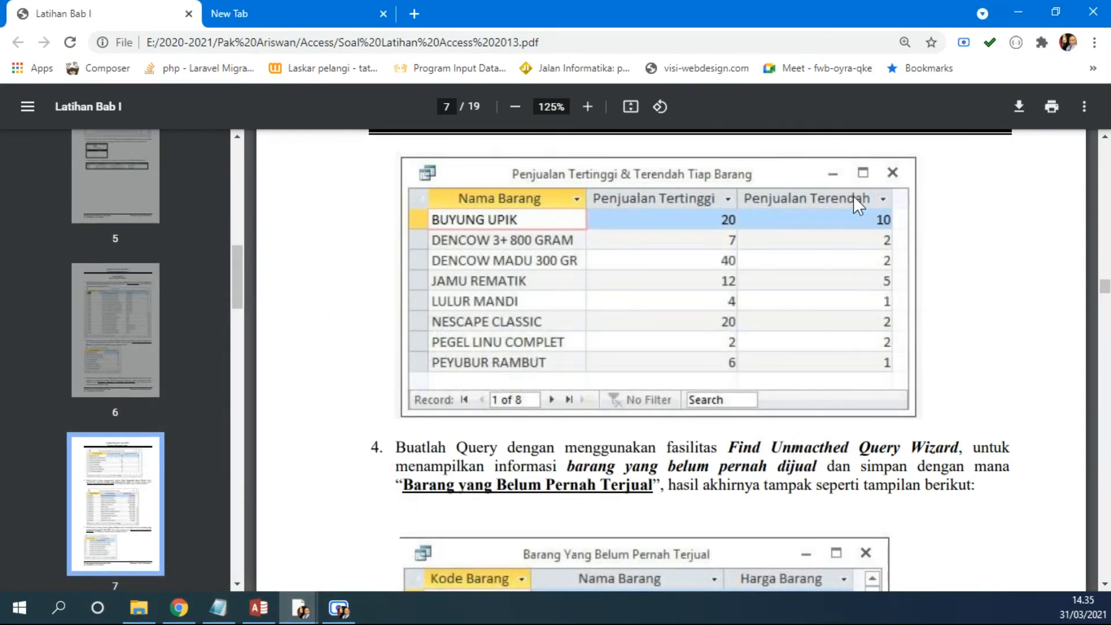
left_click(259, 608)
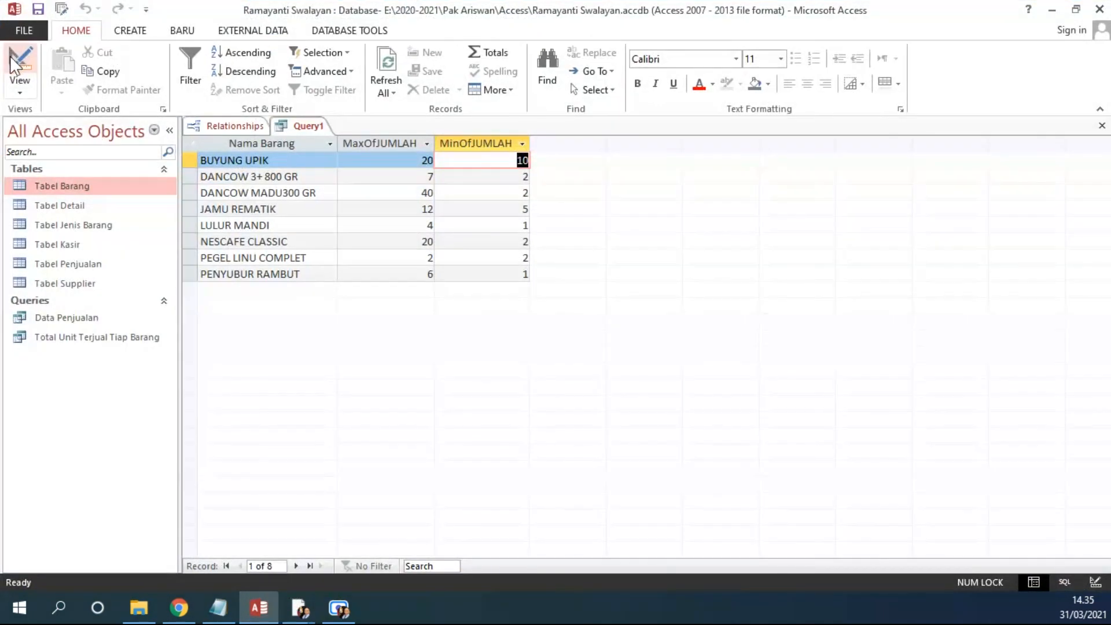
Step: In design view, open the first JUMLAH column's properties and set its caption to Penjualan Tertinggi
left_click(11, 56)
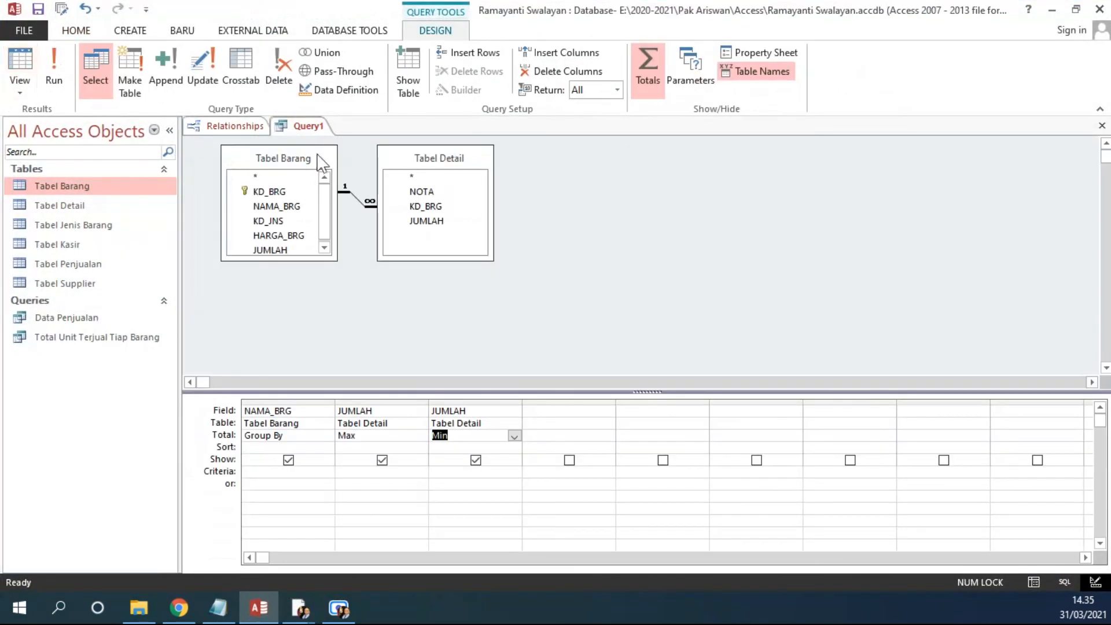
right_click(393, 412)
left_click(446, 559)
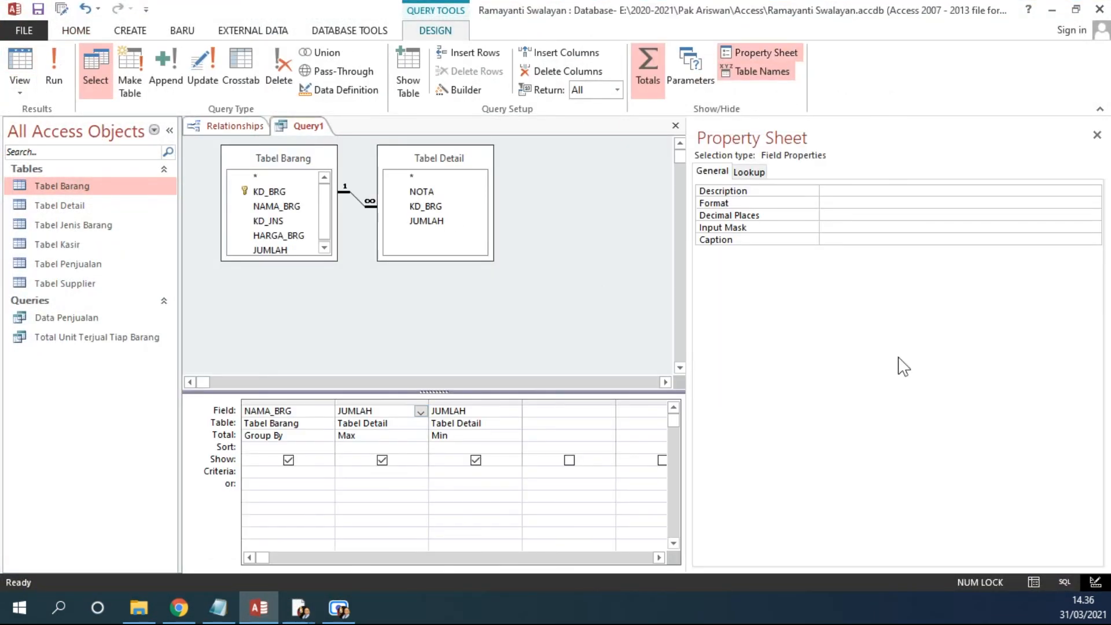
left_click(861, 242)
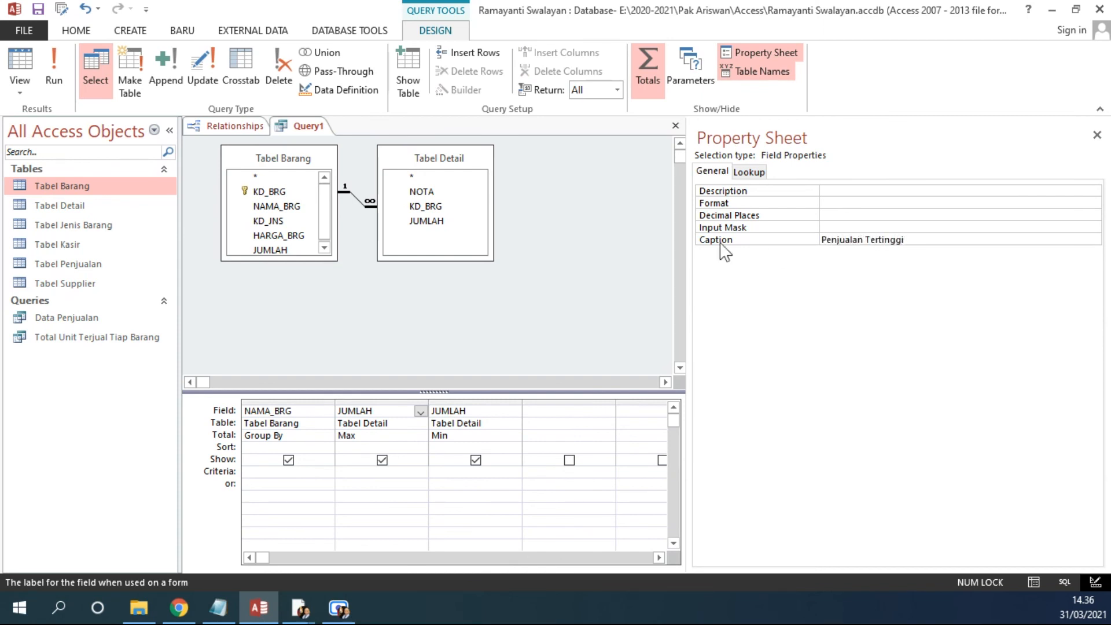
Step: Set the second JUMLAH column's caption to Penjualan Terendah
left_click(474, 412)
left_click(841, 242)
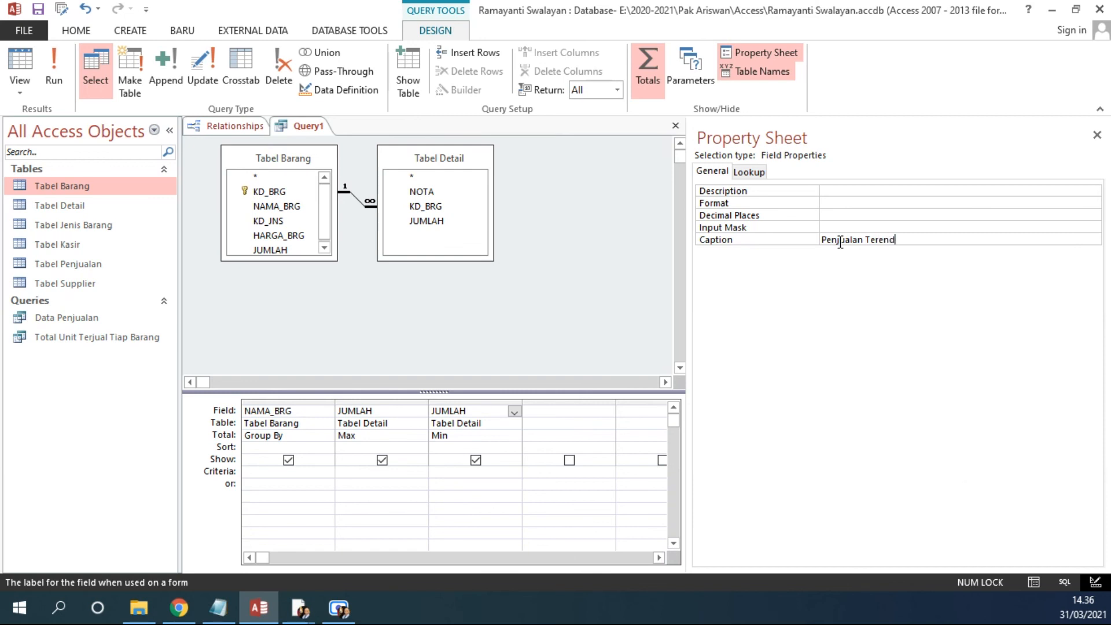
triple_click(840, 242)
left_click(362, 411)
left_click(482, 412)
Step: Run the query and autofit the widths of the Penjualan Tertinggi and Penjualan Terendah columns
left_click(46, 59)
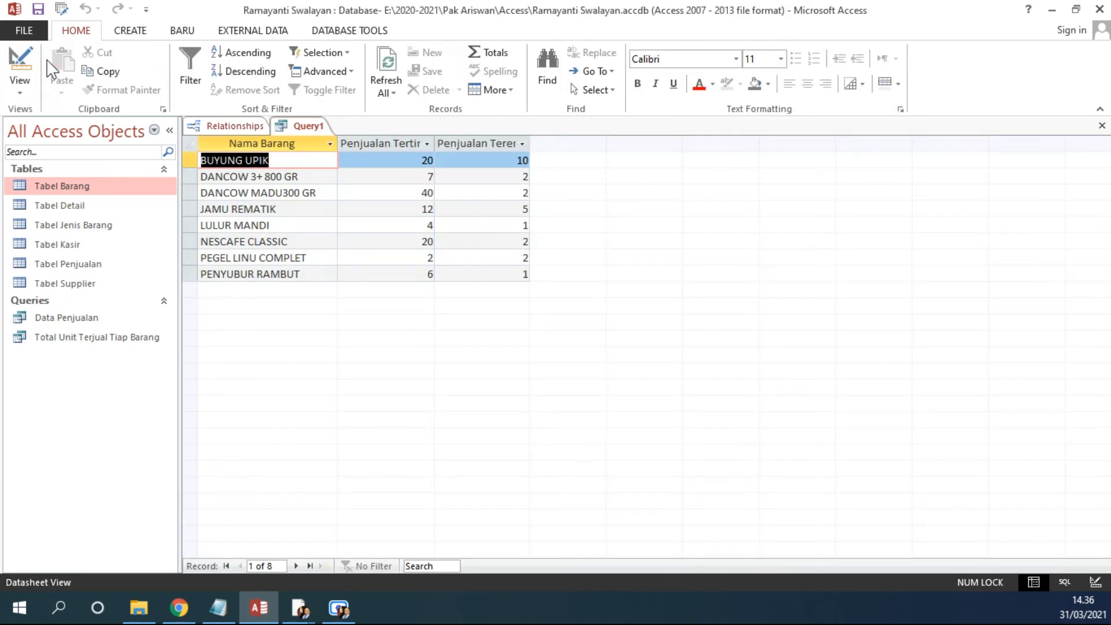
double_click(529, 143)
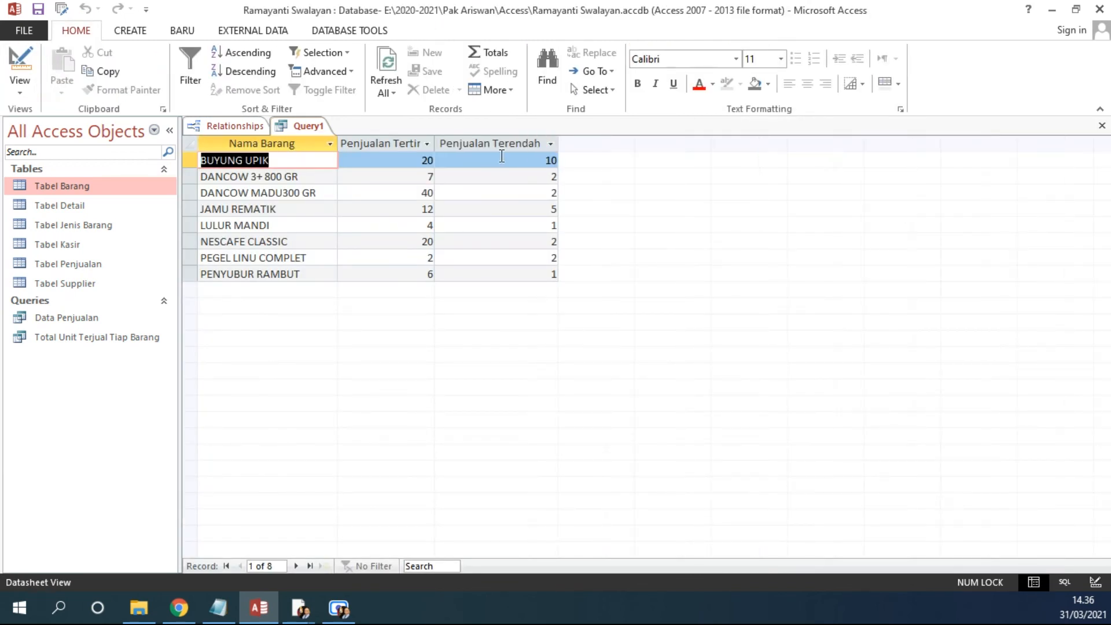
double_click(435, 143)
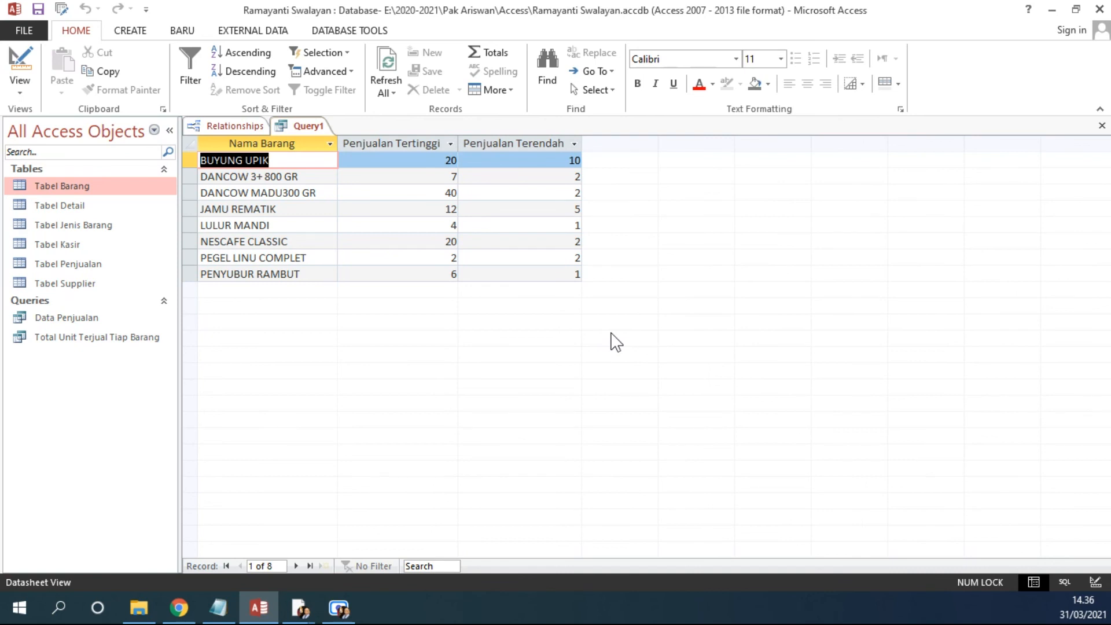
Step: Check the required query name in the exercise PDF and return to Access
left_click(1053, 10)
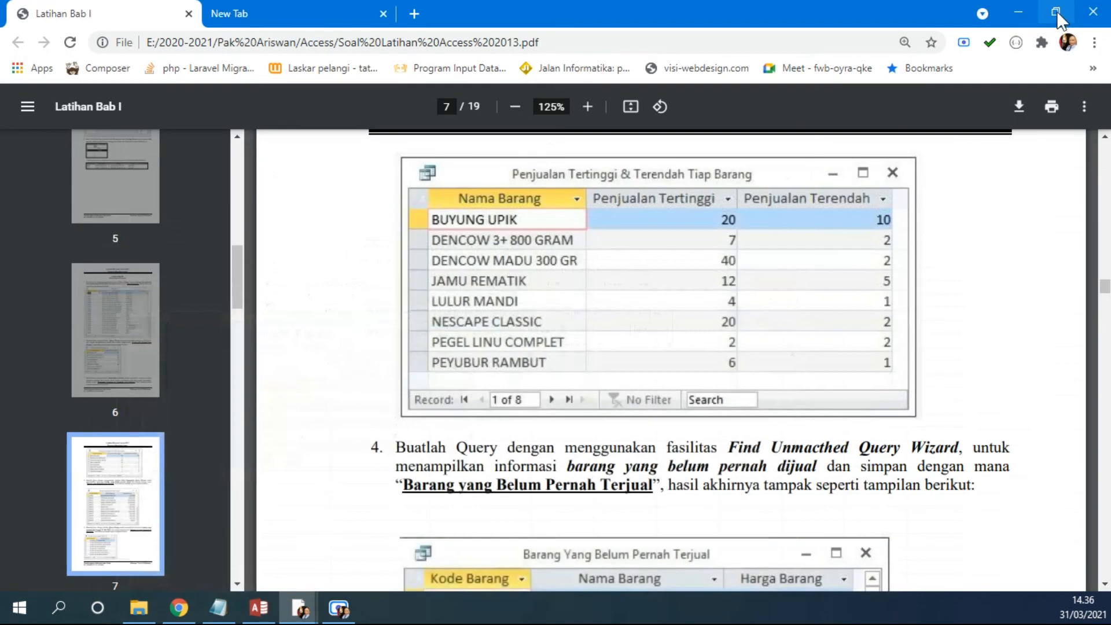
scroll(856, 313, "up", 7)
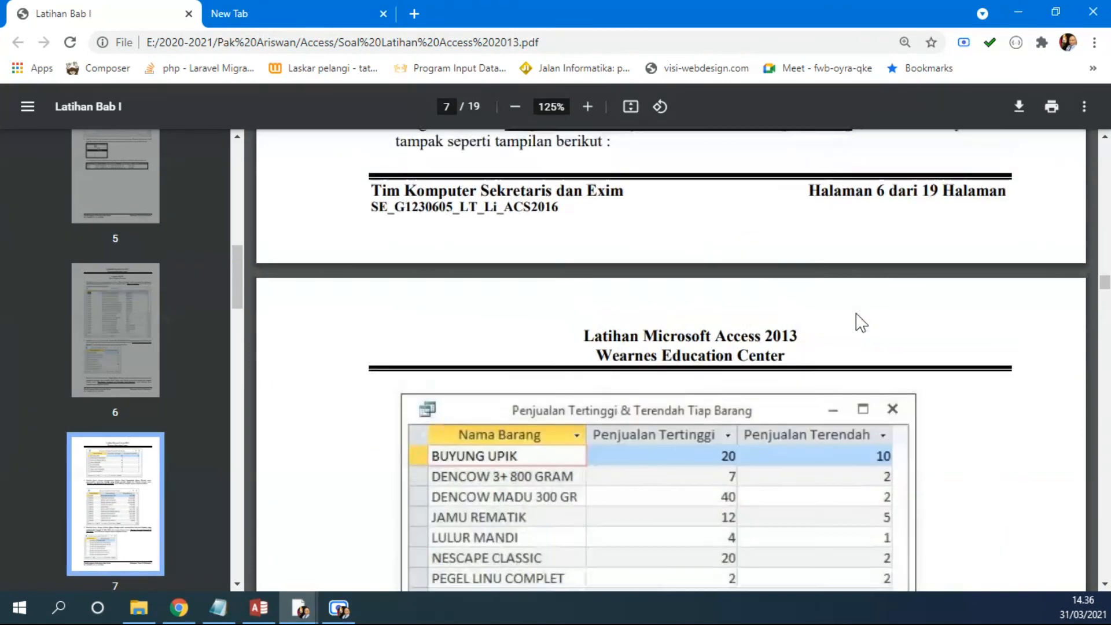
scroll(856, 314, "down", 3)
scroll(862, 323, "up", 1)
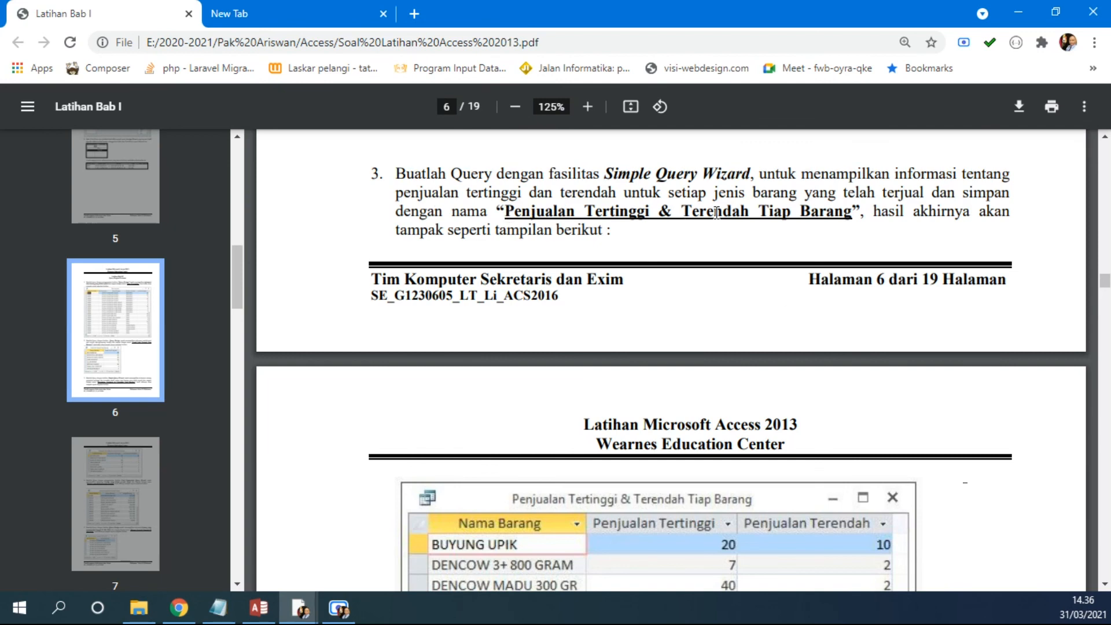
left_click(259, 608)
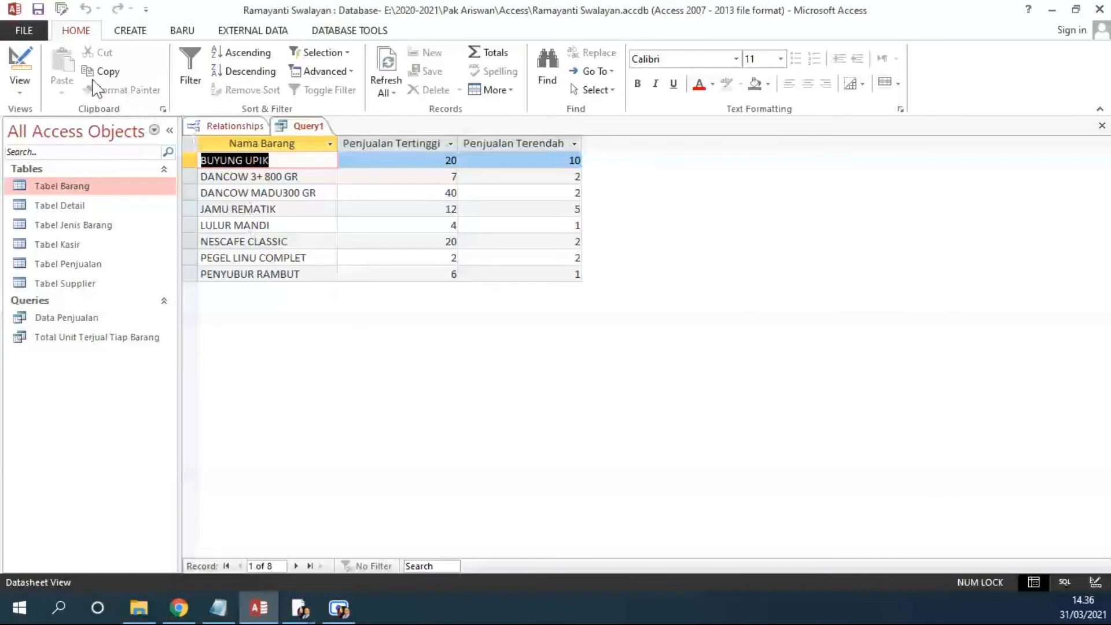
Step: Save the query as Penjualan Tertinggi dan Terendah Tiap Barang
left_click(36, 10)
type("P")
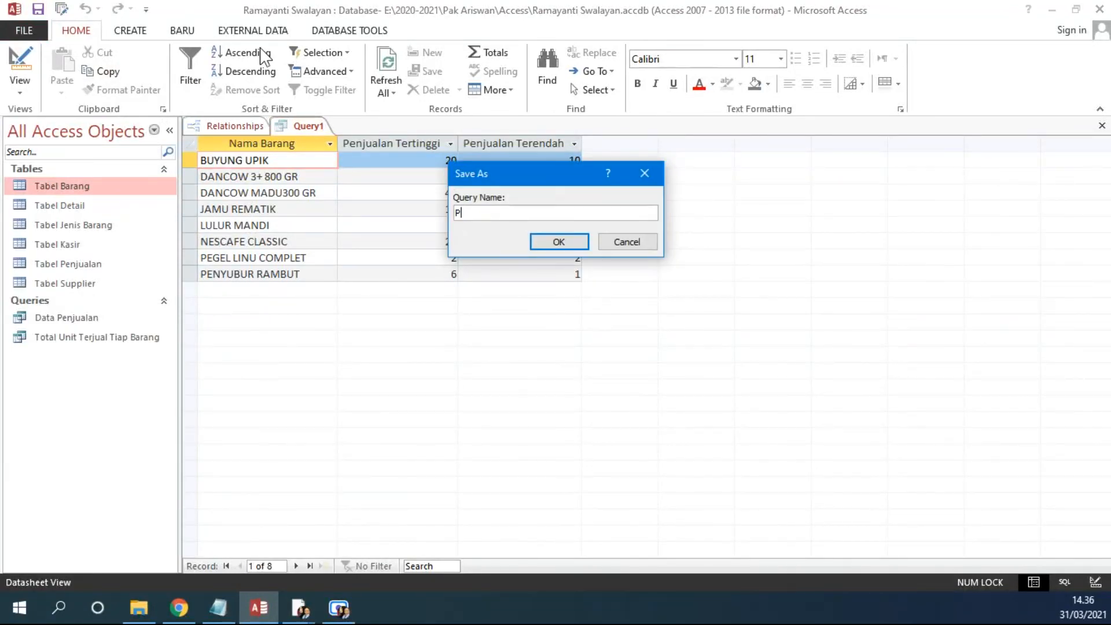
type("enjualan Tertinggi dan Terendah")
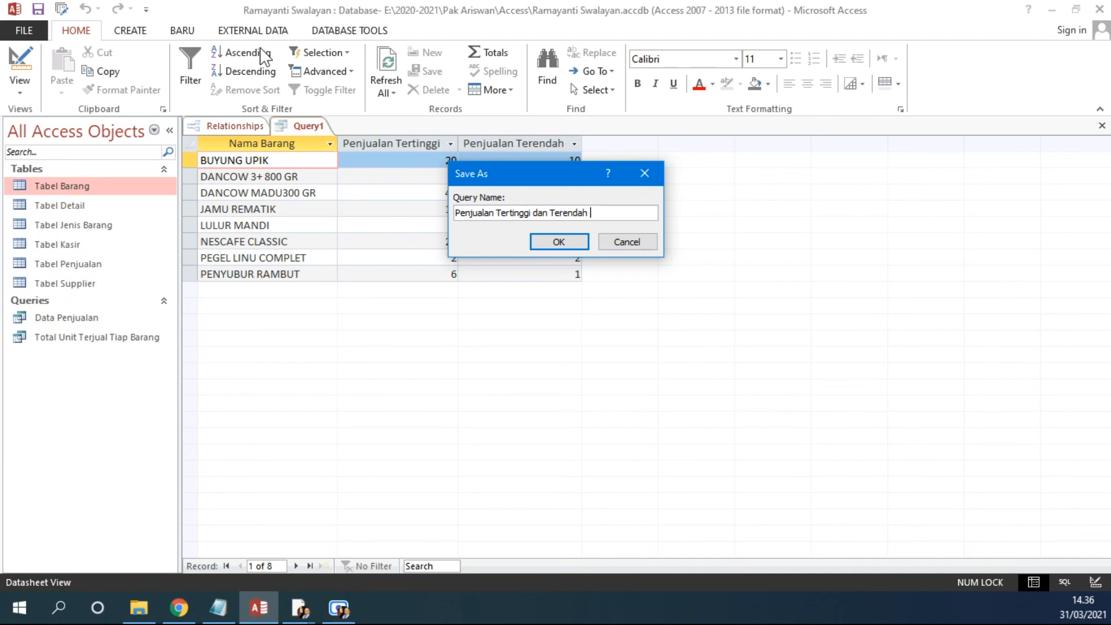
type(" Tiap Barang")
key("Return")
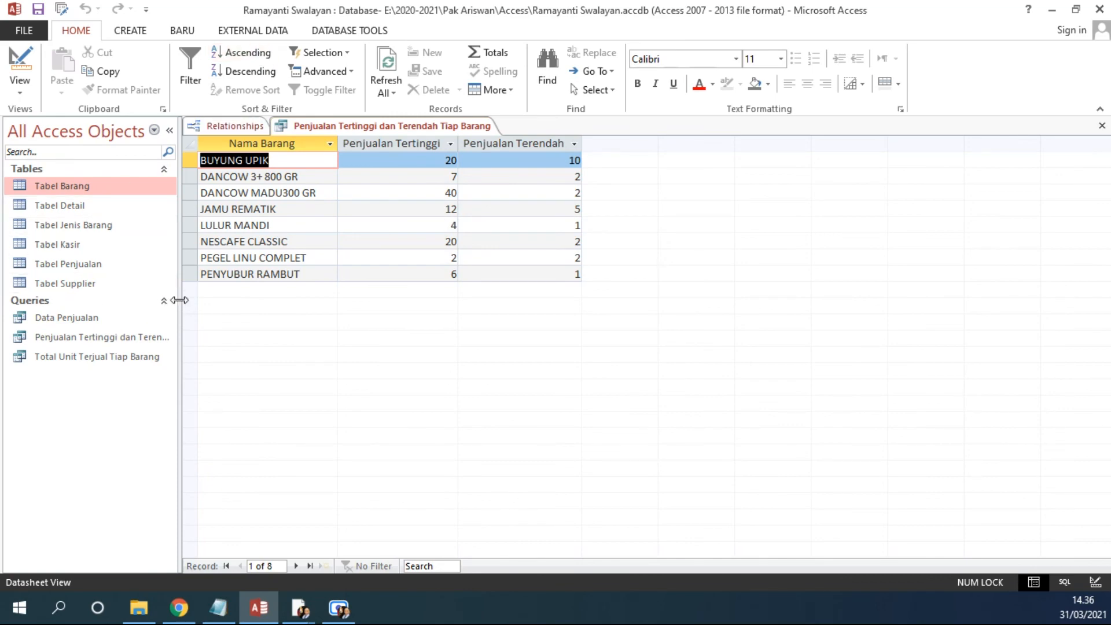